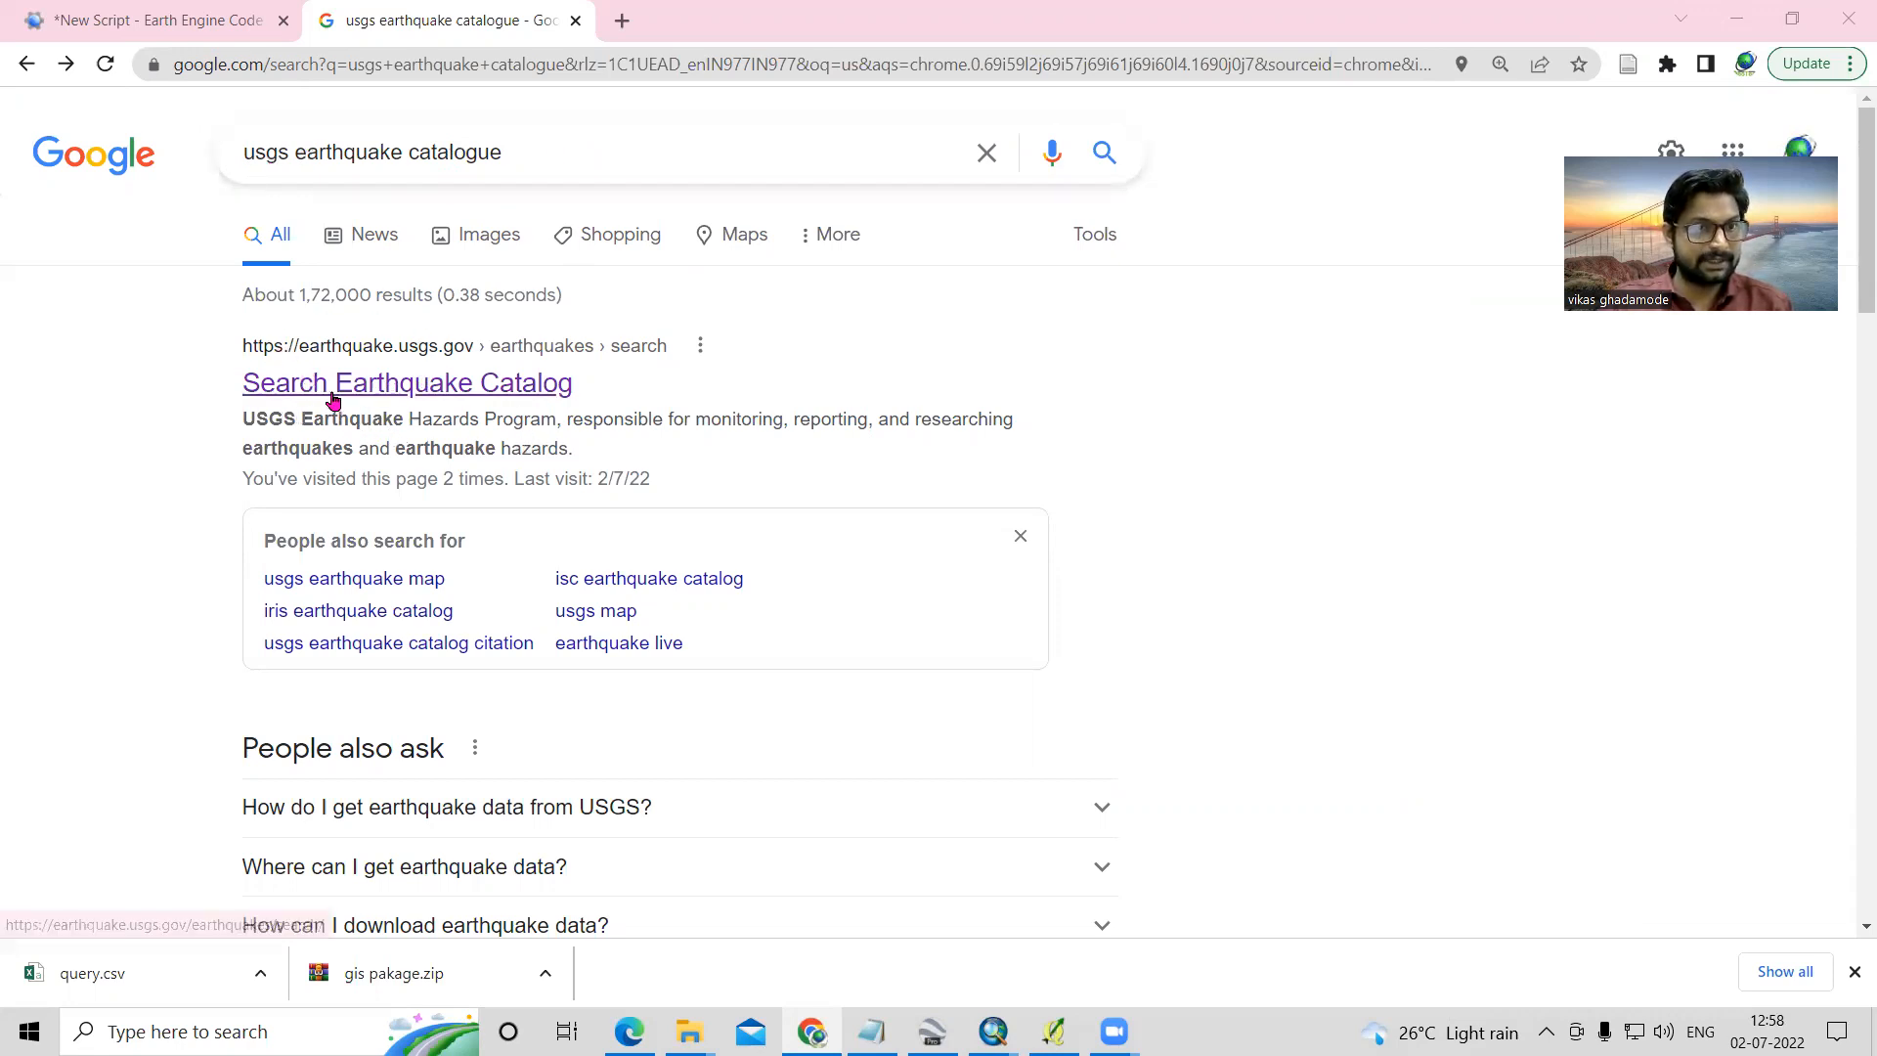
- Open the USGS Search Earthquake Catalog page from the search results and bring up its basic options
click(414, 392)
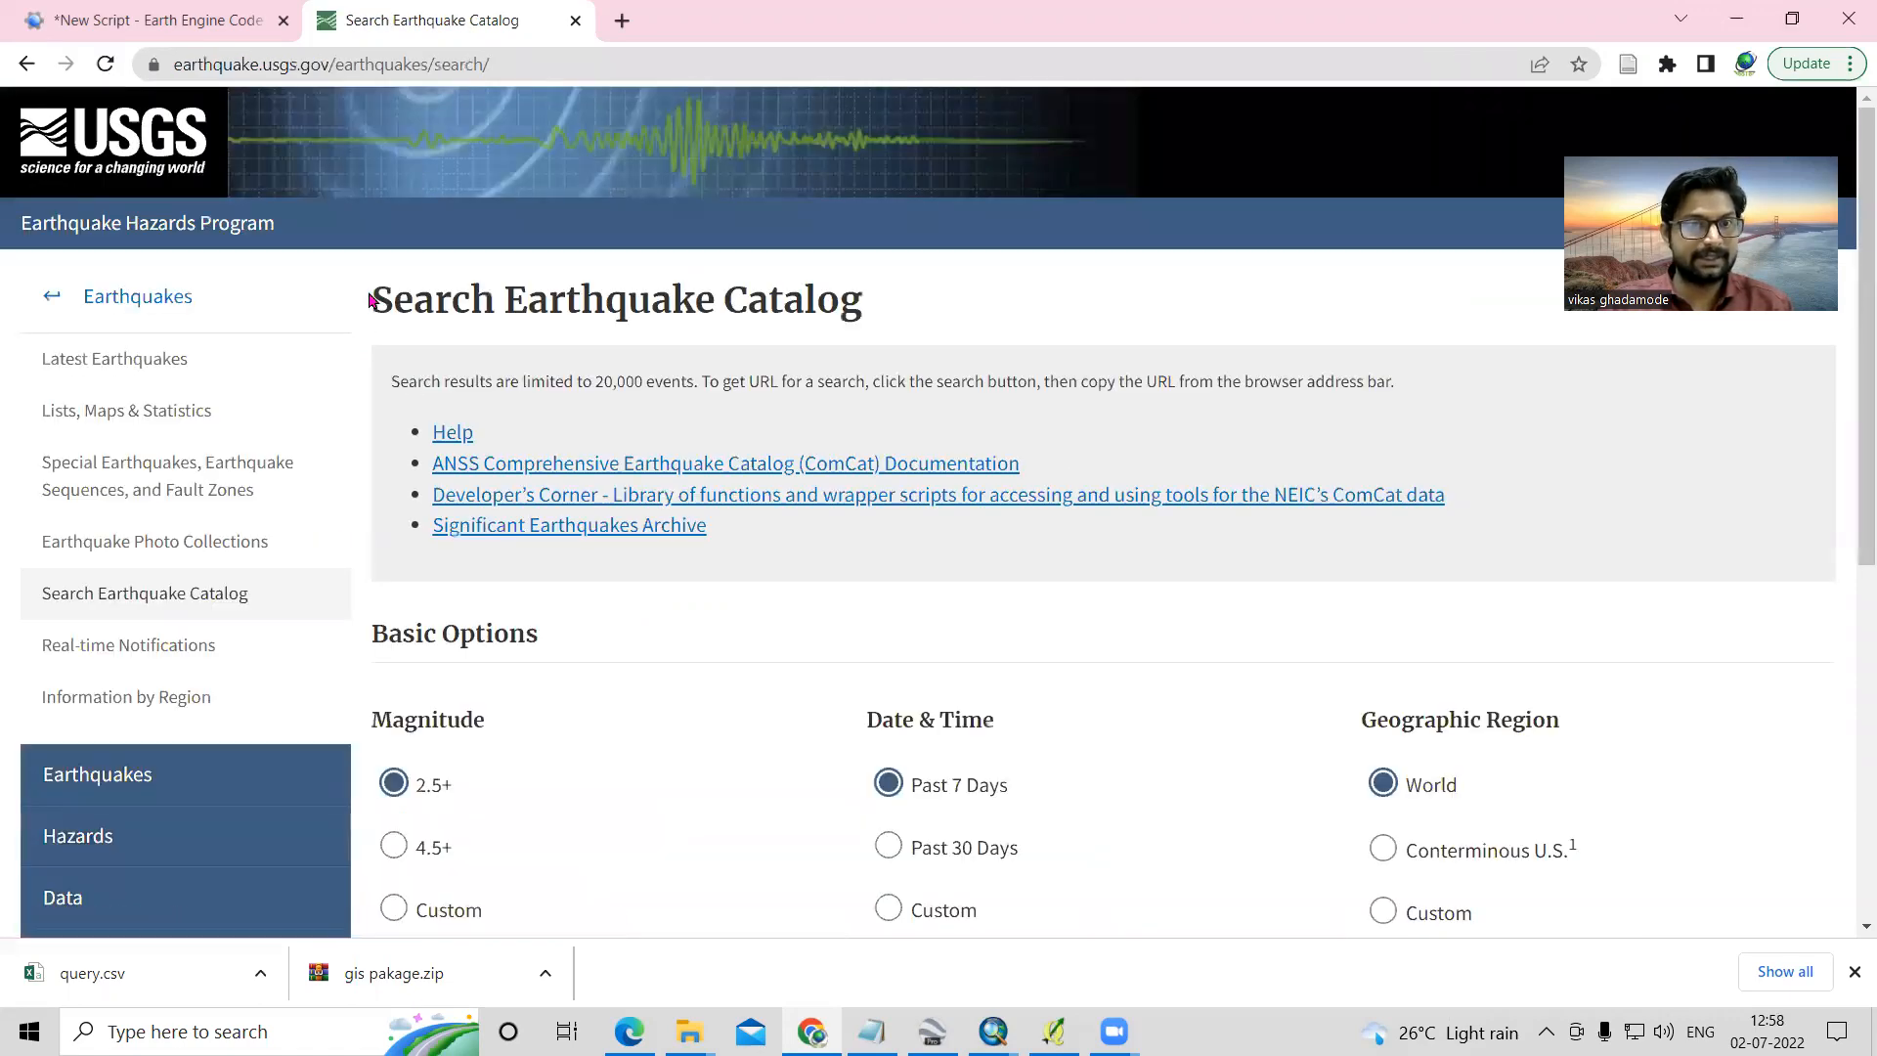
scroll(596, 689, down, 1)
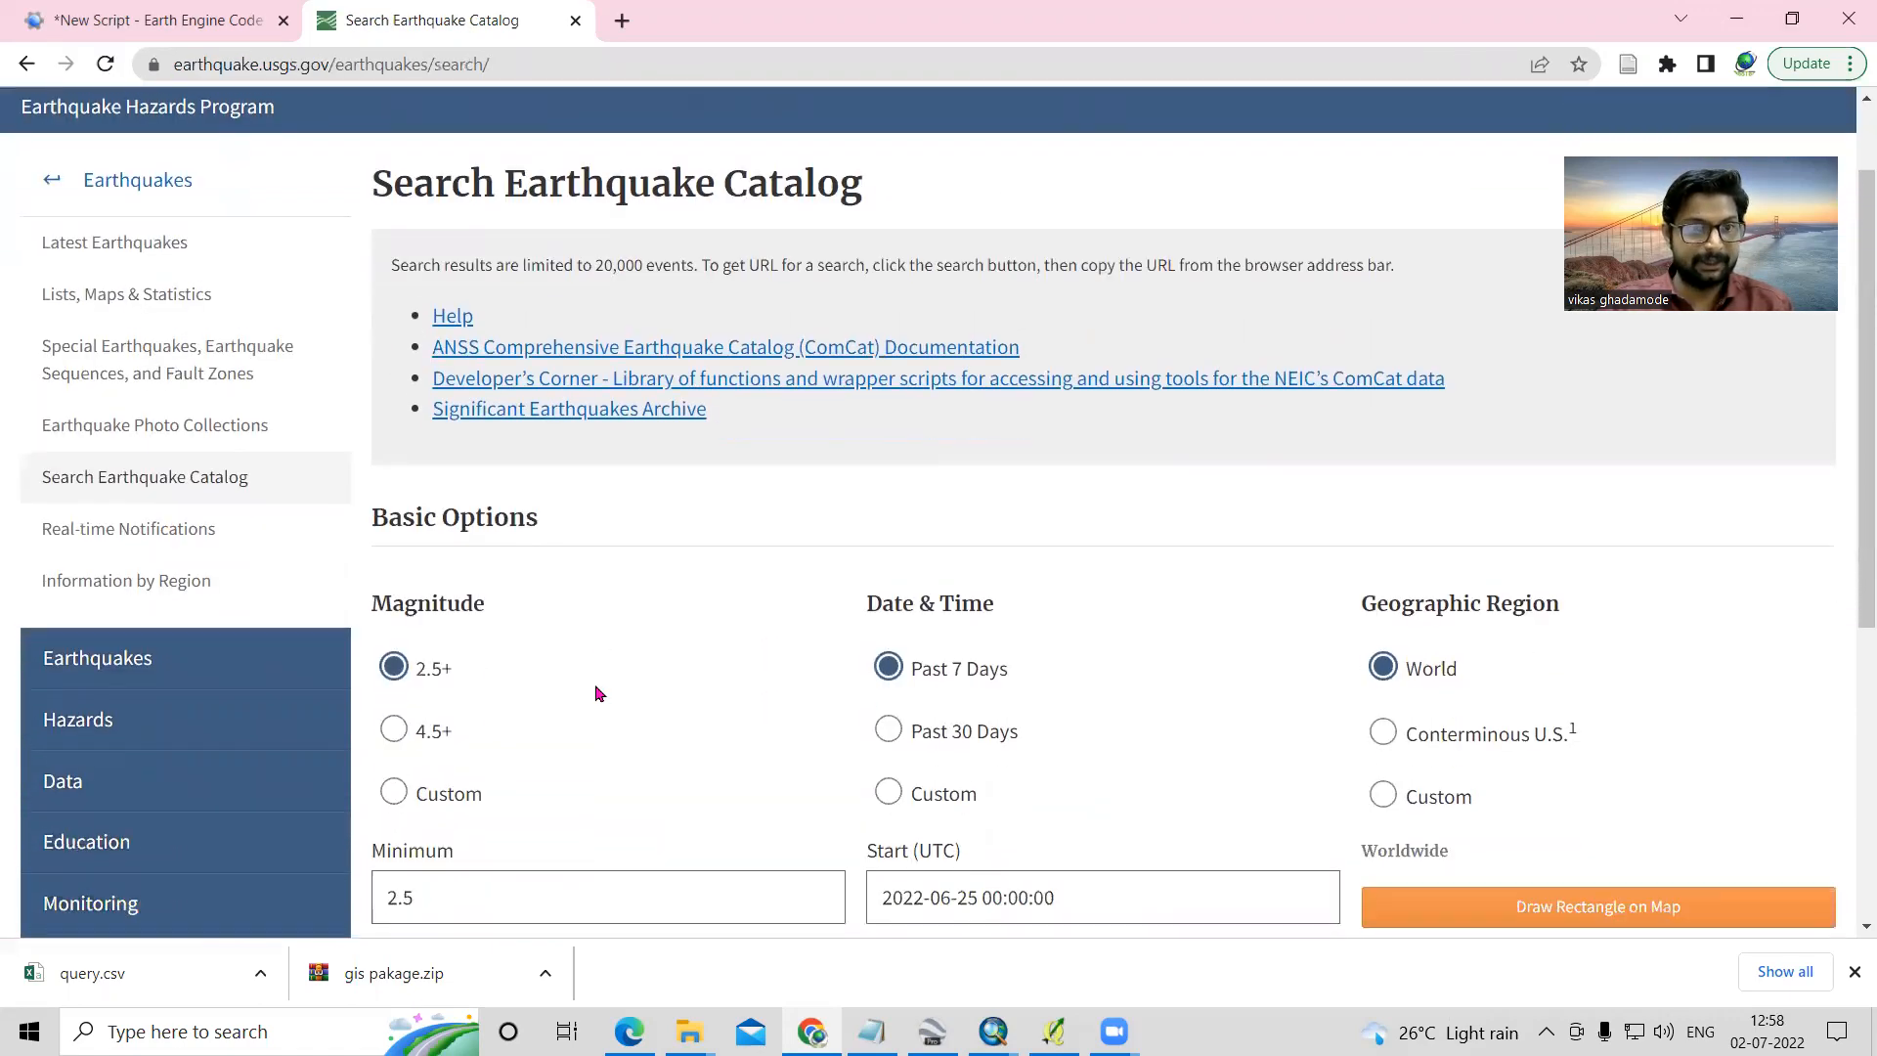
scroll(661, 697, up, 1)
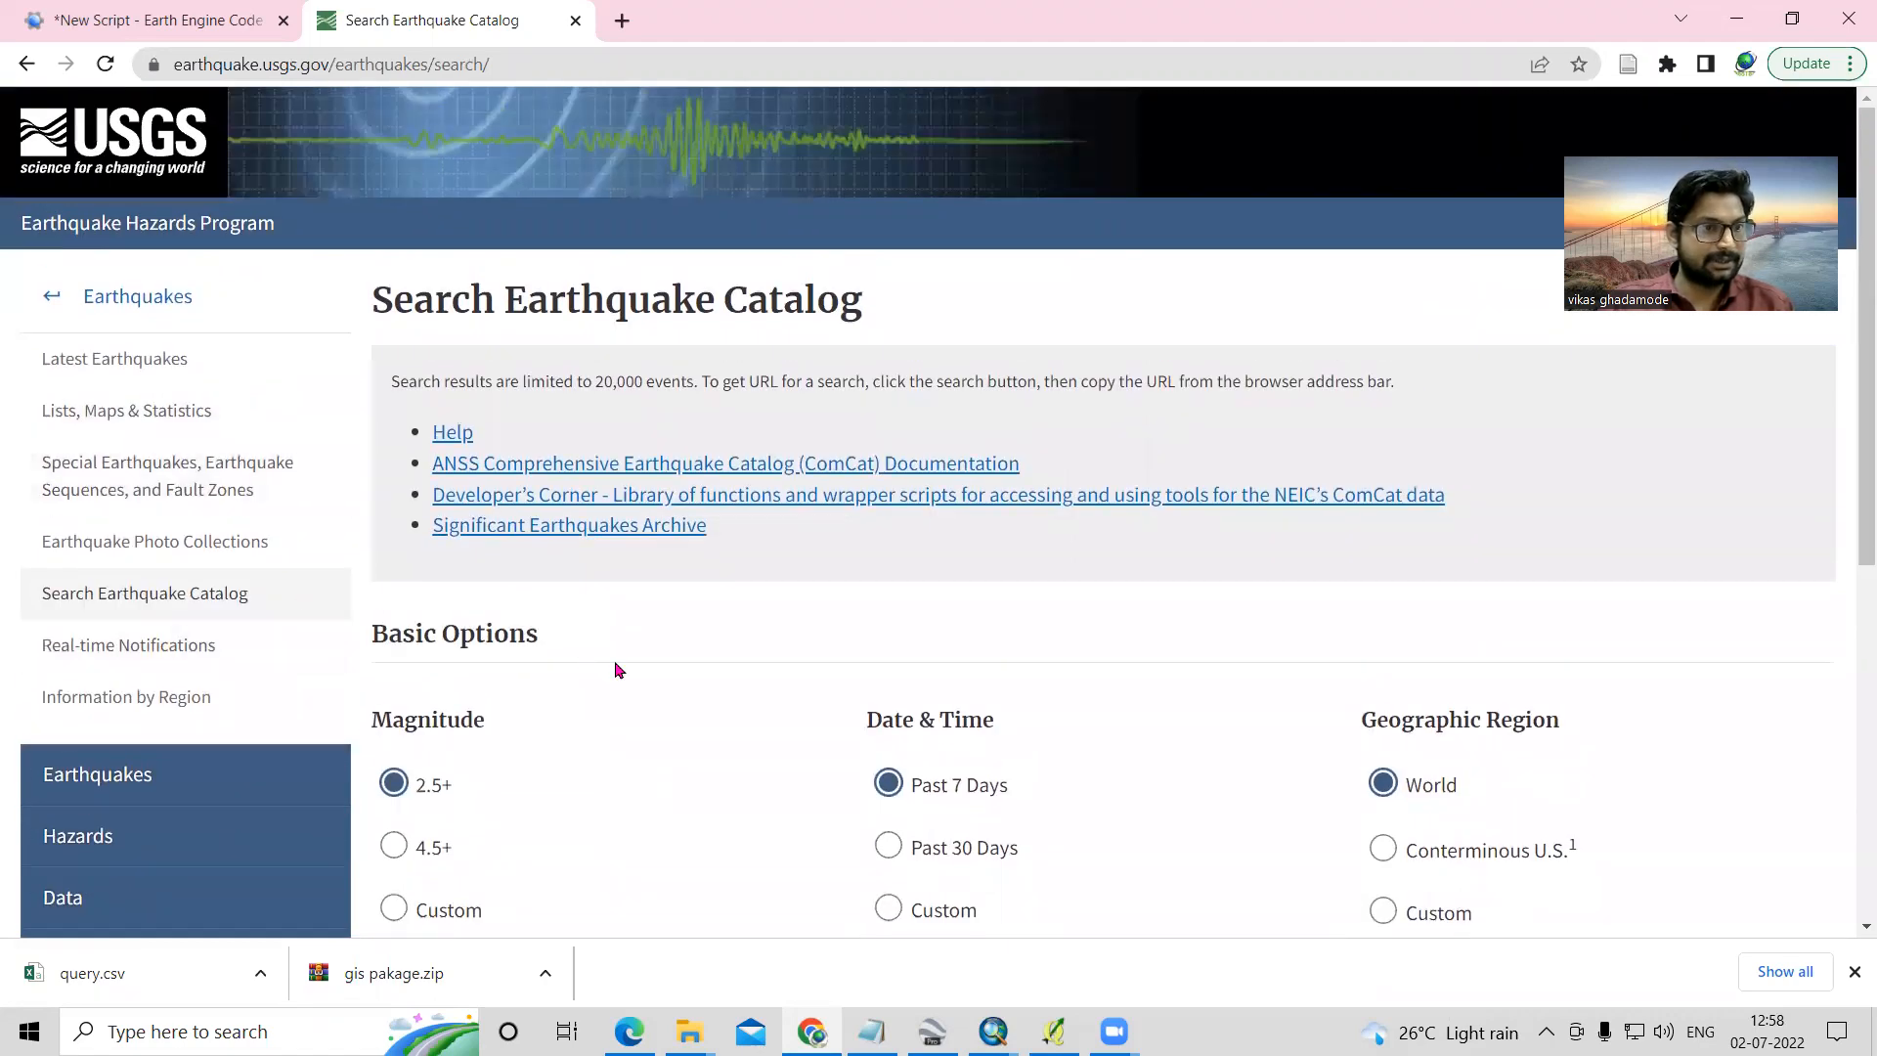
scroll(681, 753, down, 3)
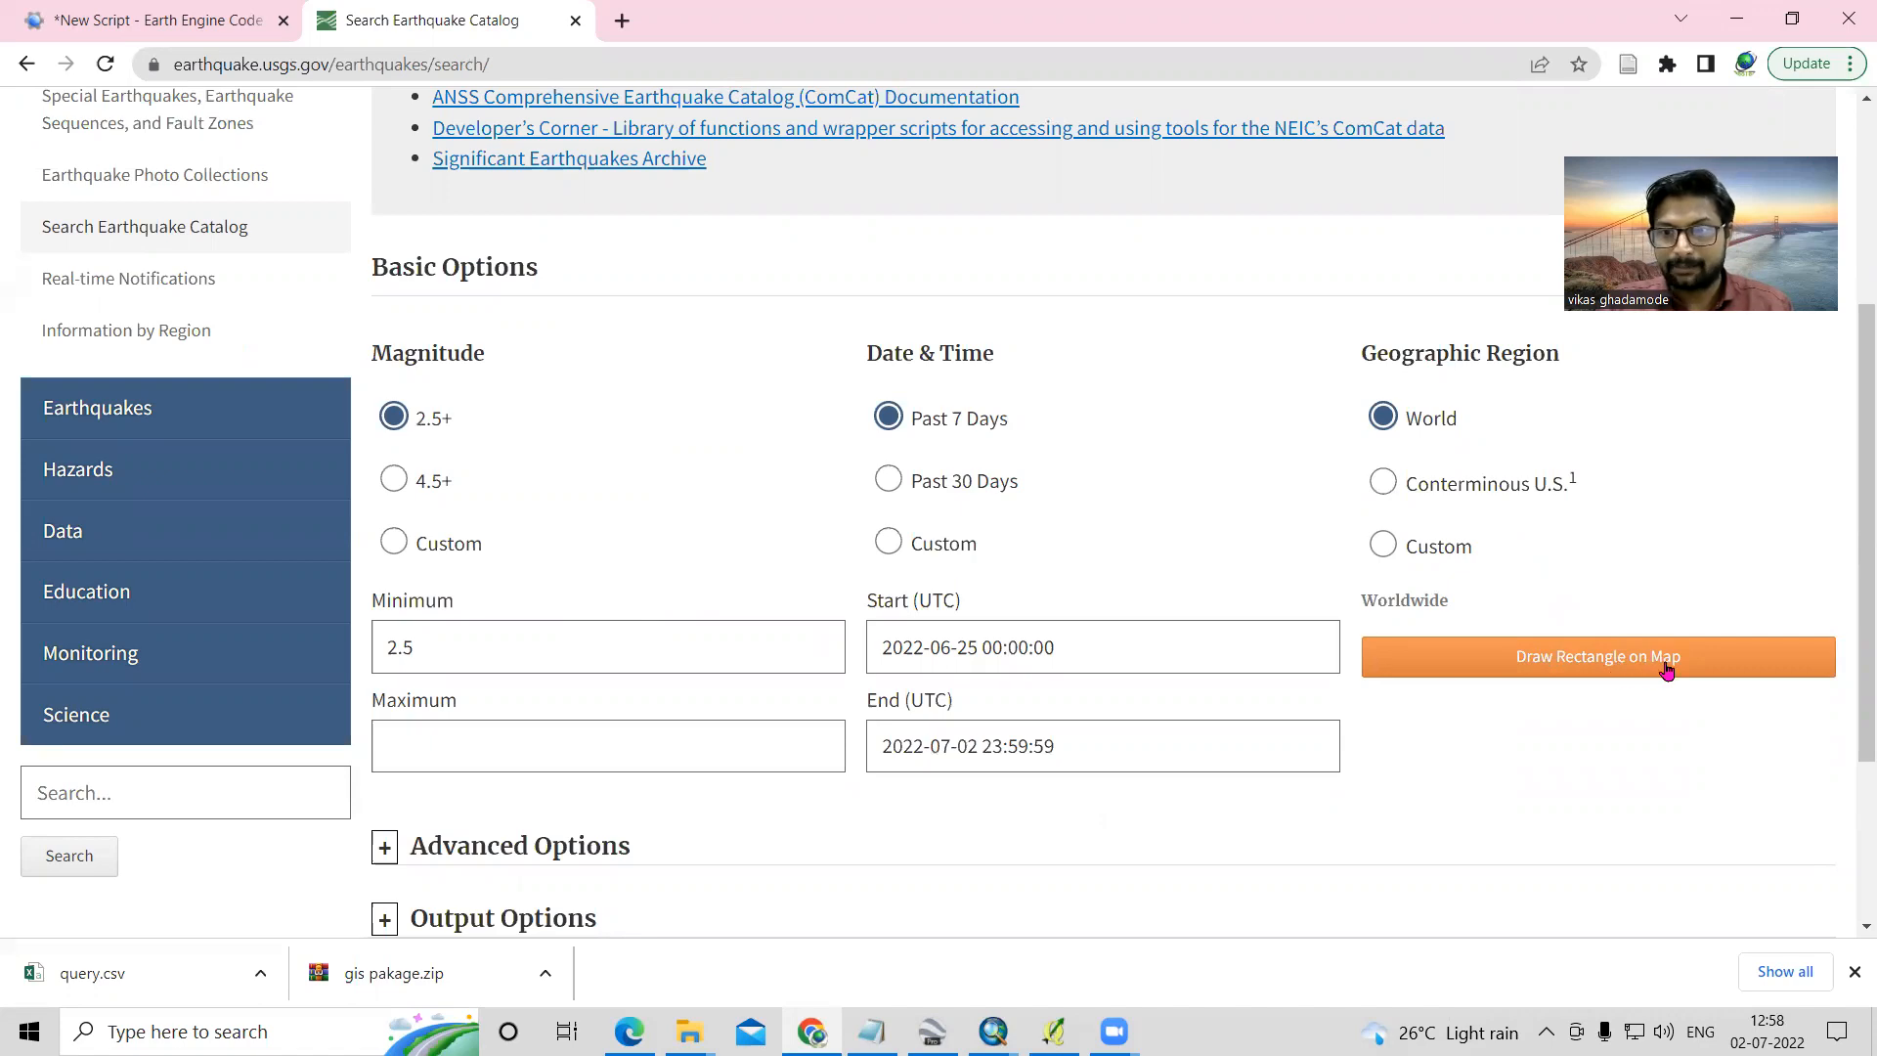
- Draw a search rectangle over the Bay of Bengal and Sumatra, about 18.1 to -3.0 latitude and 86.5 to 103.4 longitude
click(1613, 658)
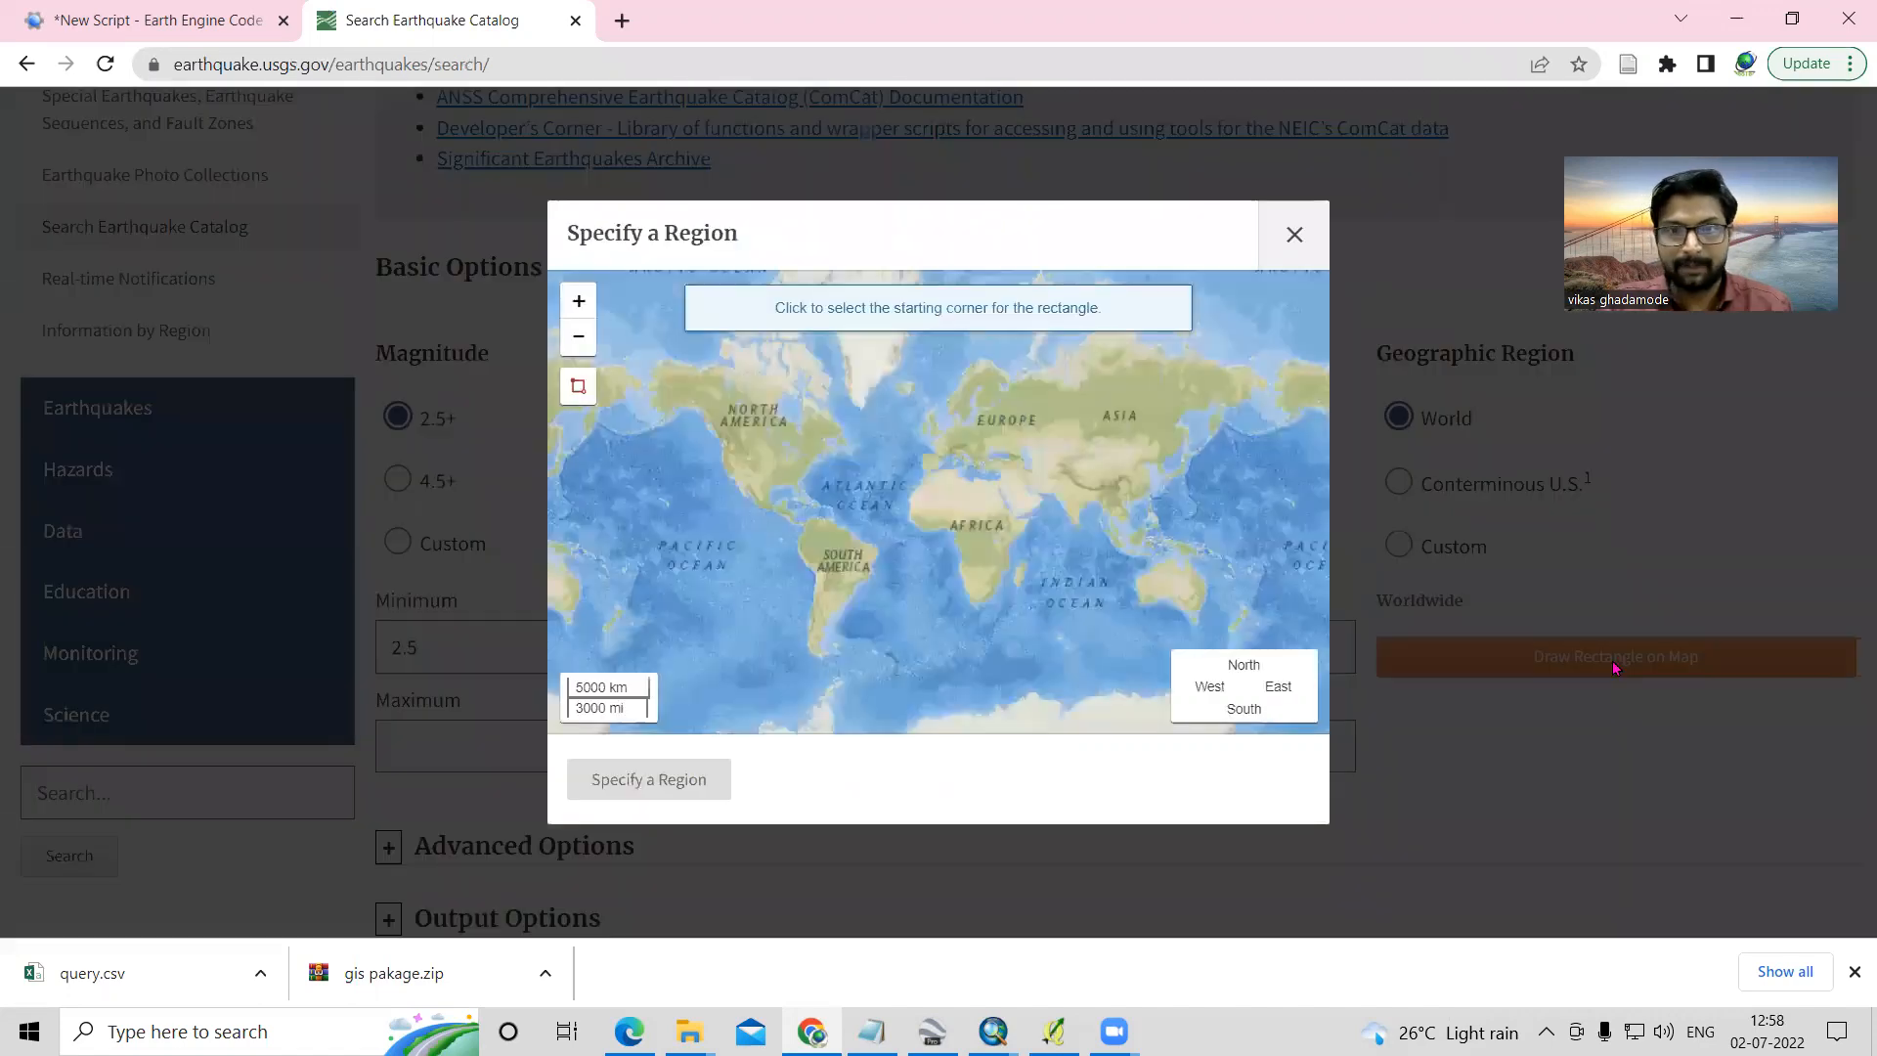
scroll(1126, 526, up, 2)
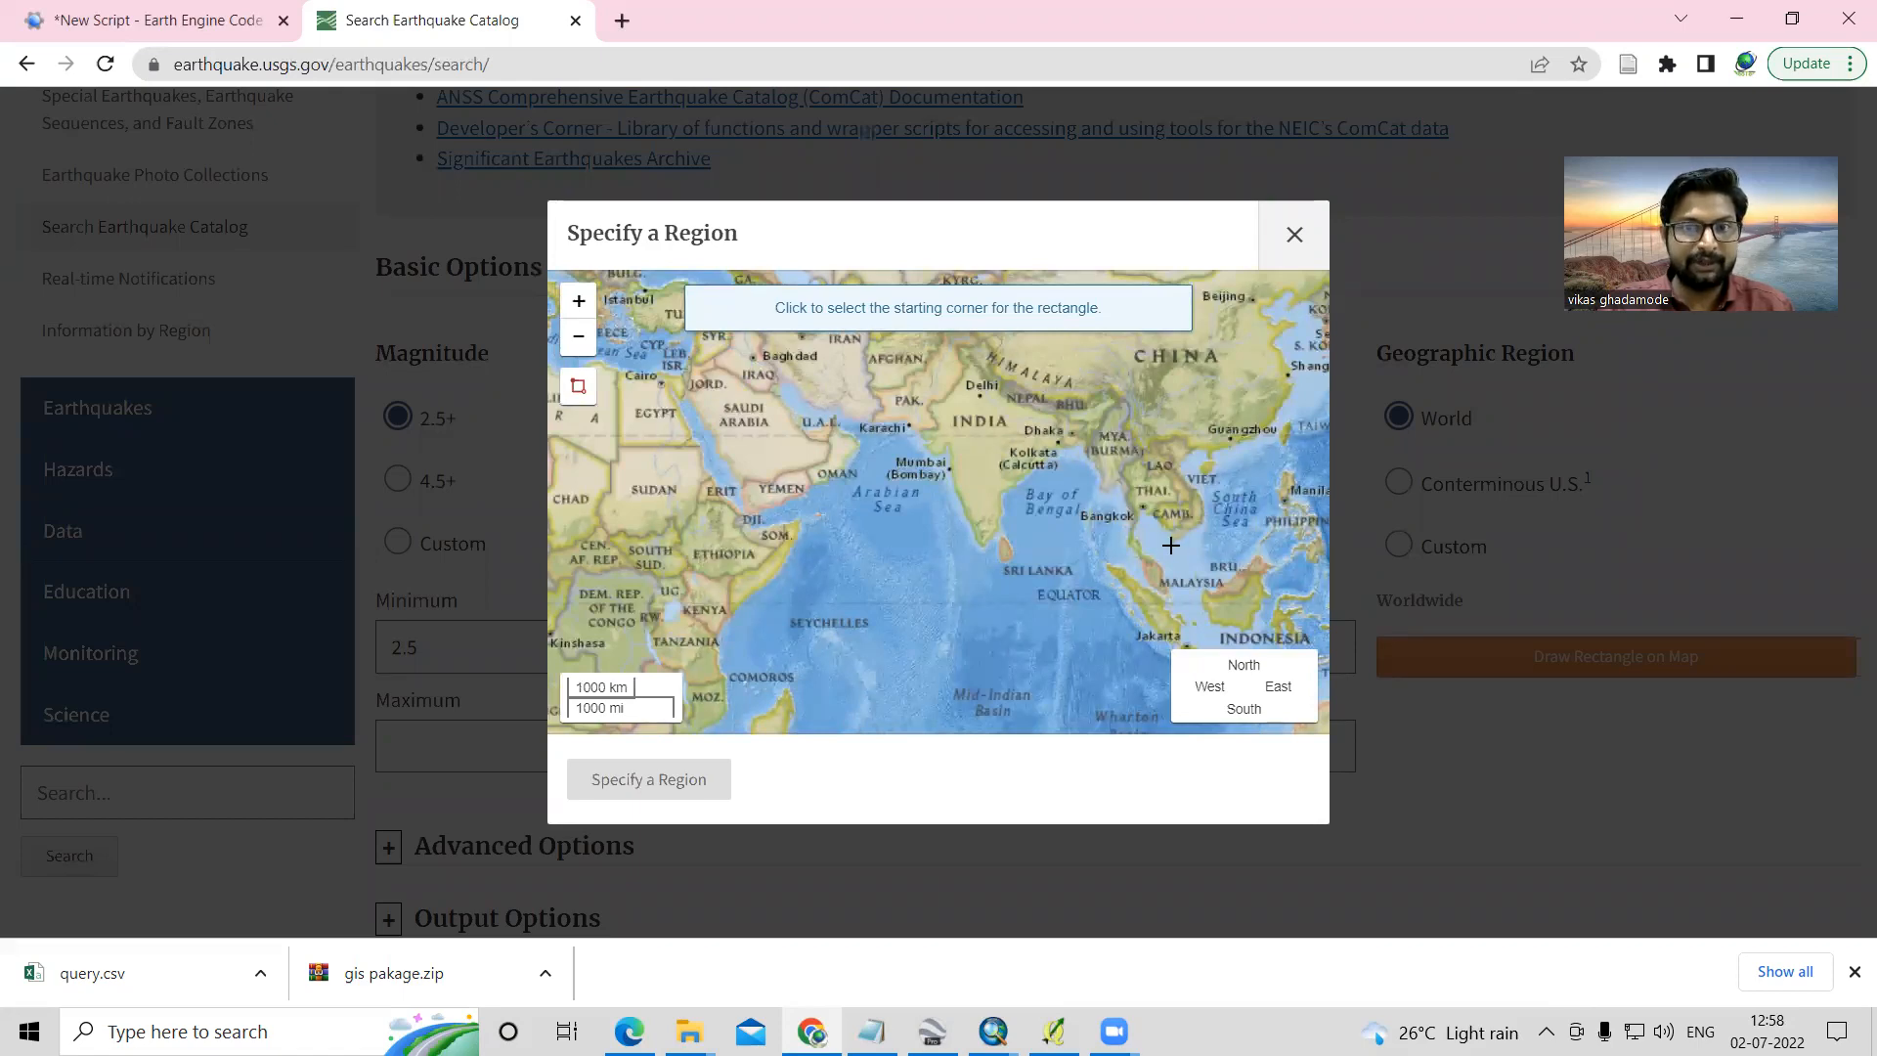
scroll(1170, 544, up, 2)
scroll(1098, 537, down, 2)
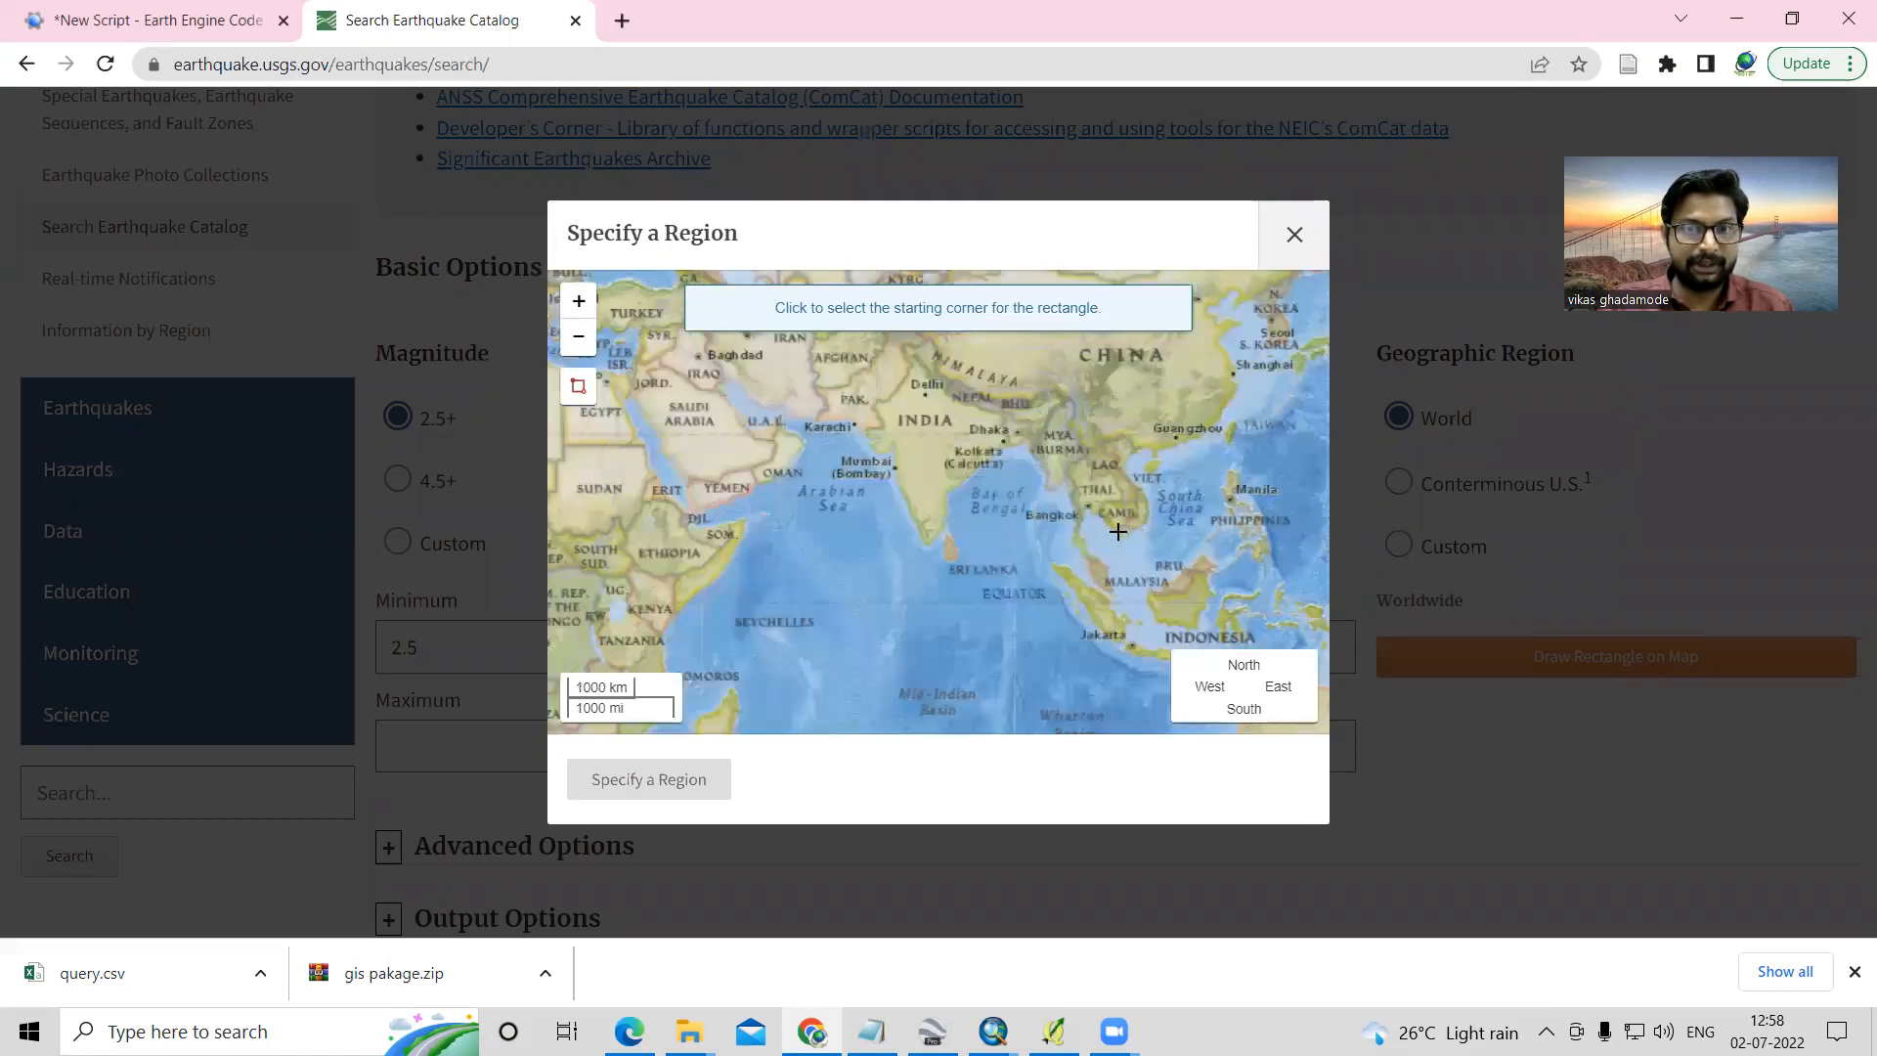
scroll(1090, 494, up, 2)
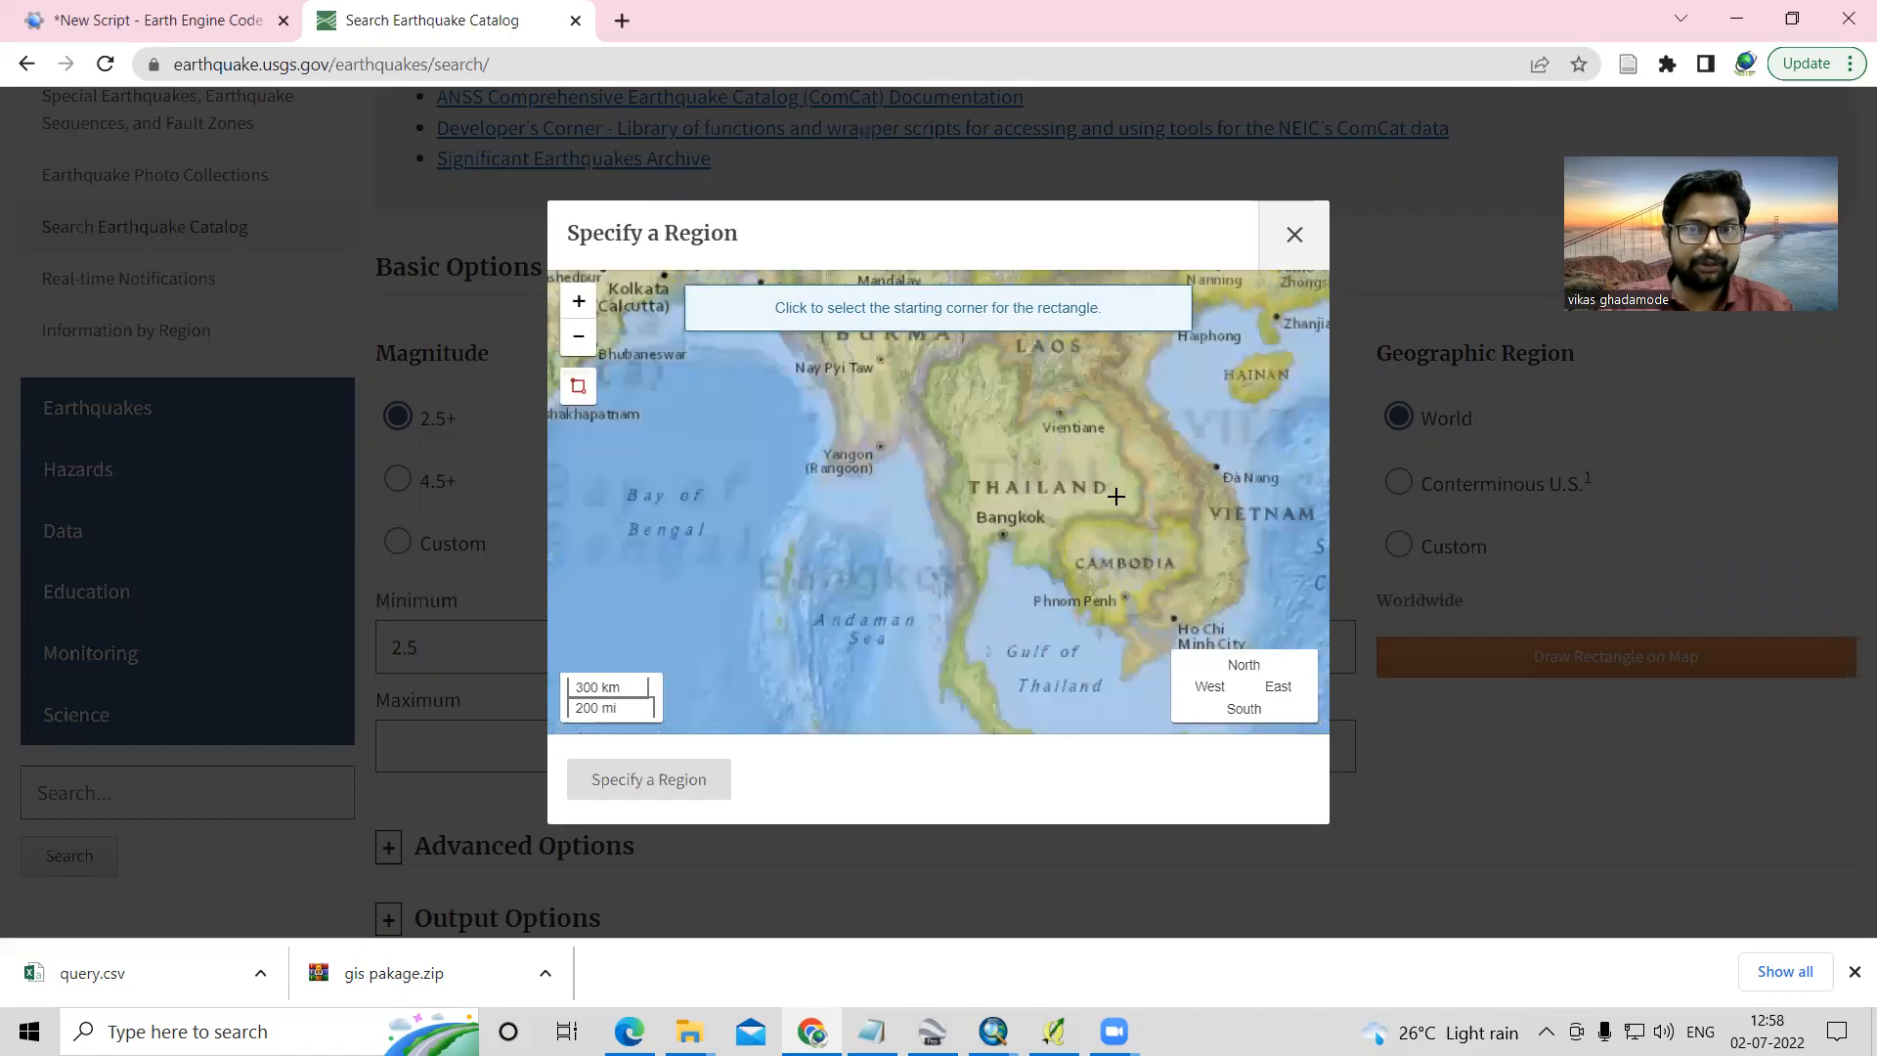
scroll(1110, 494, down, 2)
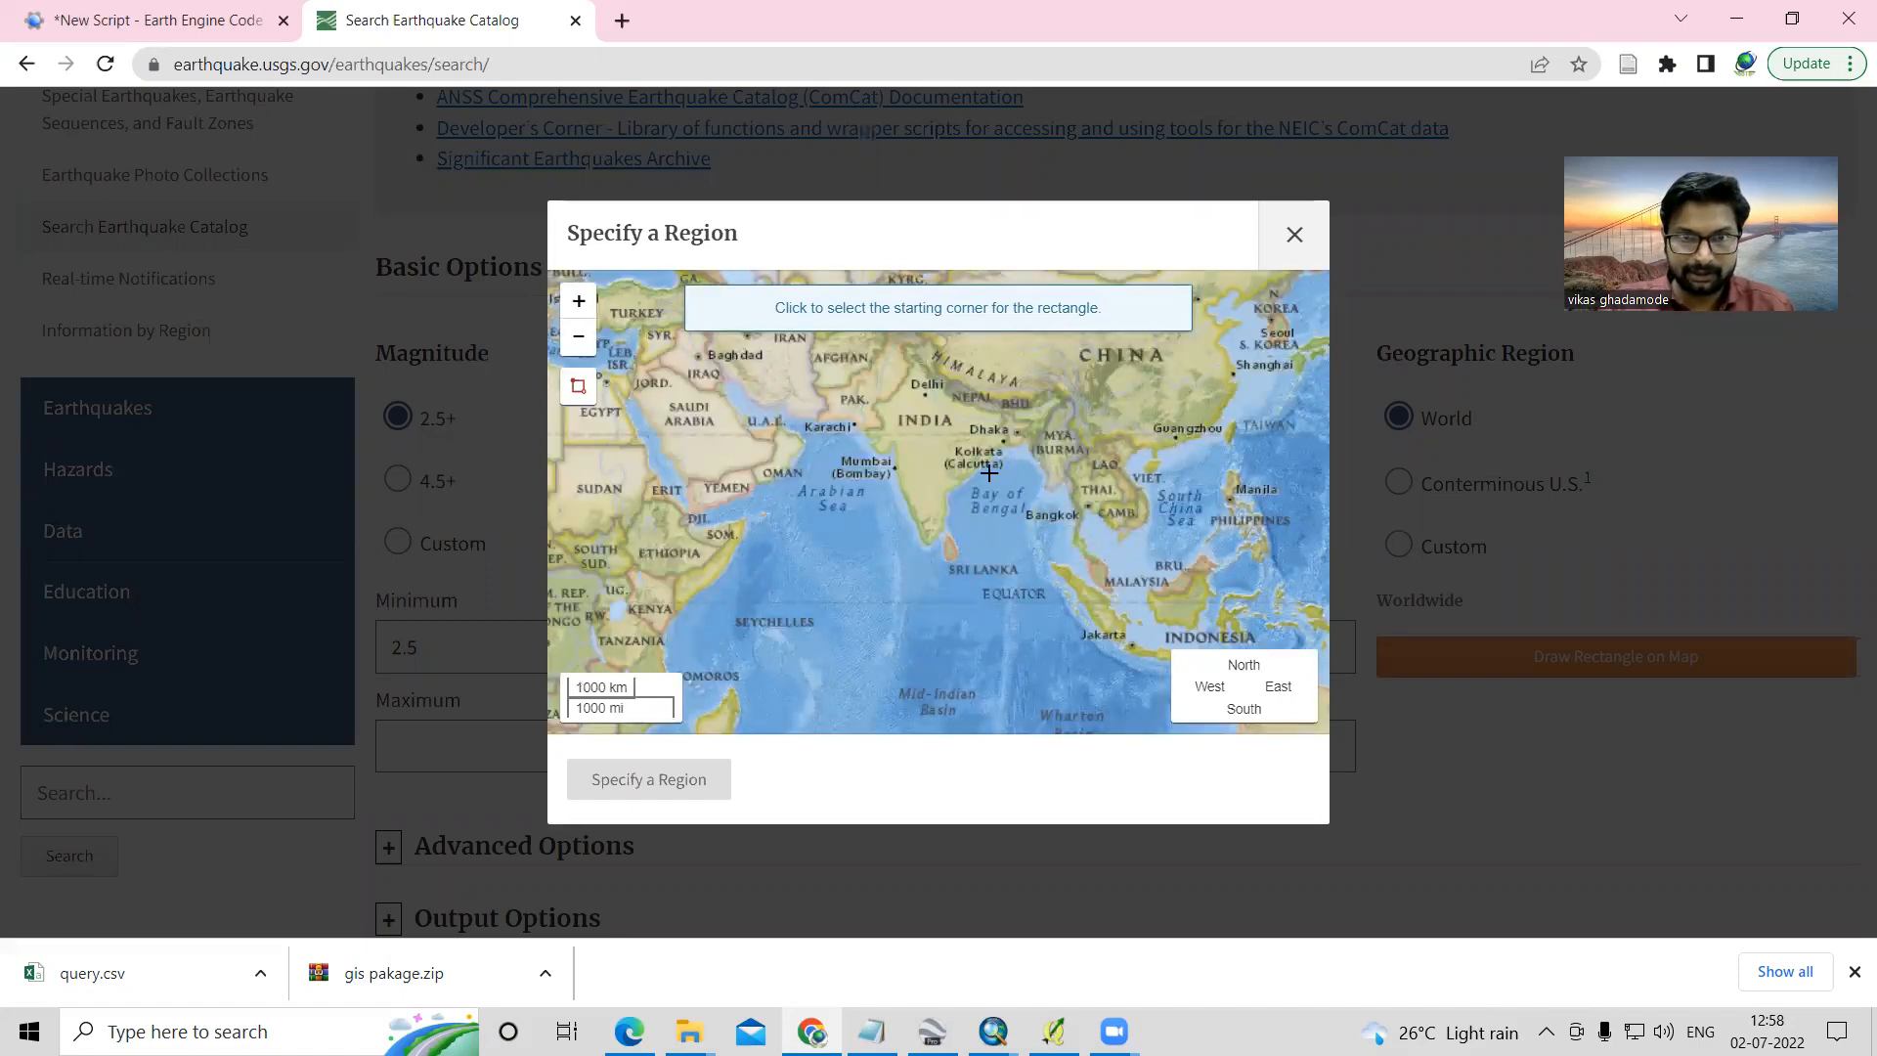
click(989, 473)
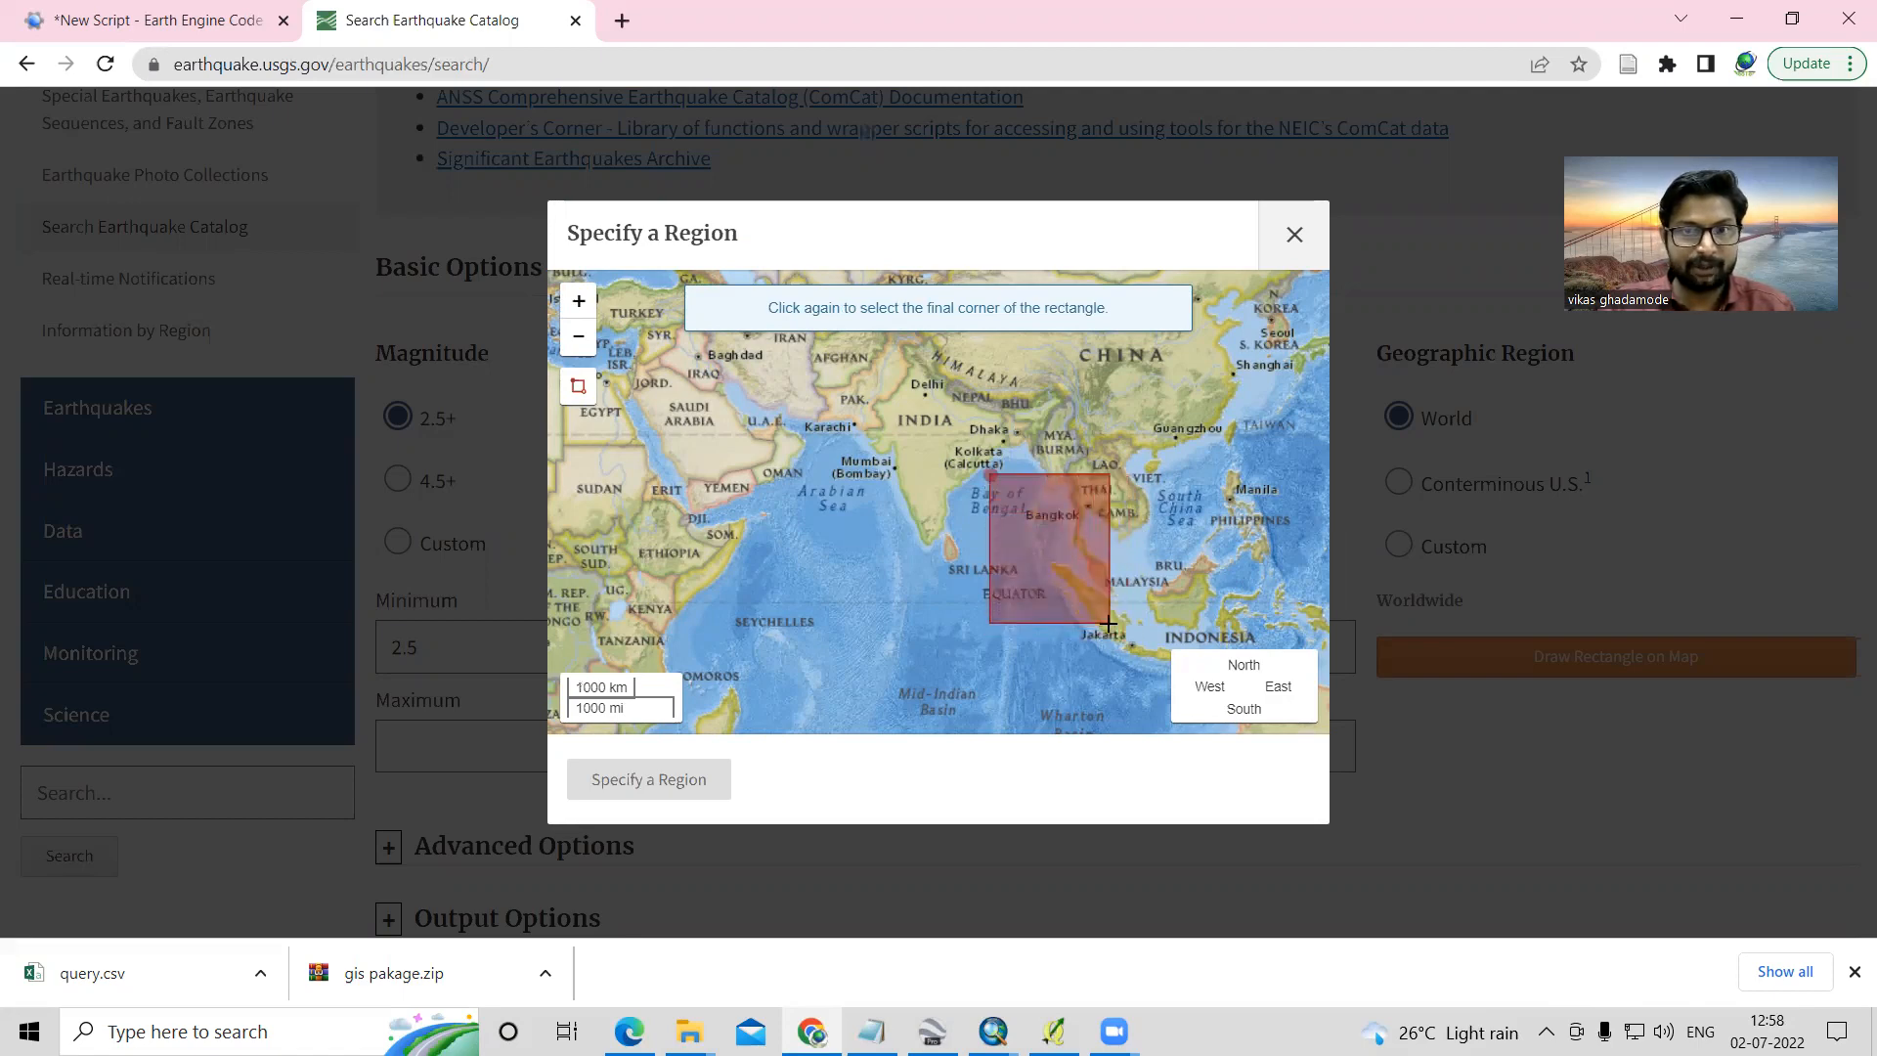
click(1108, 623)
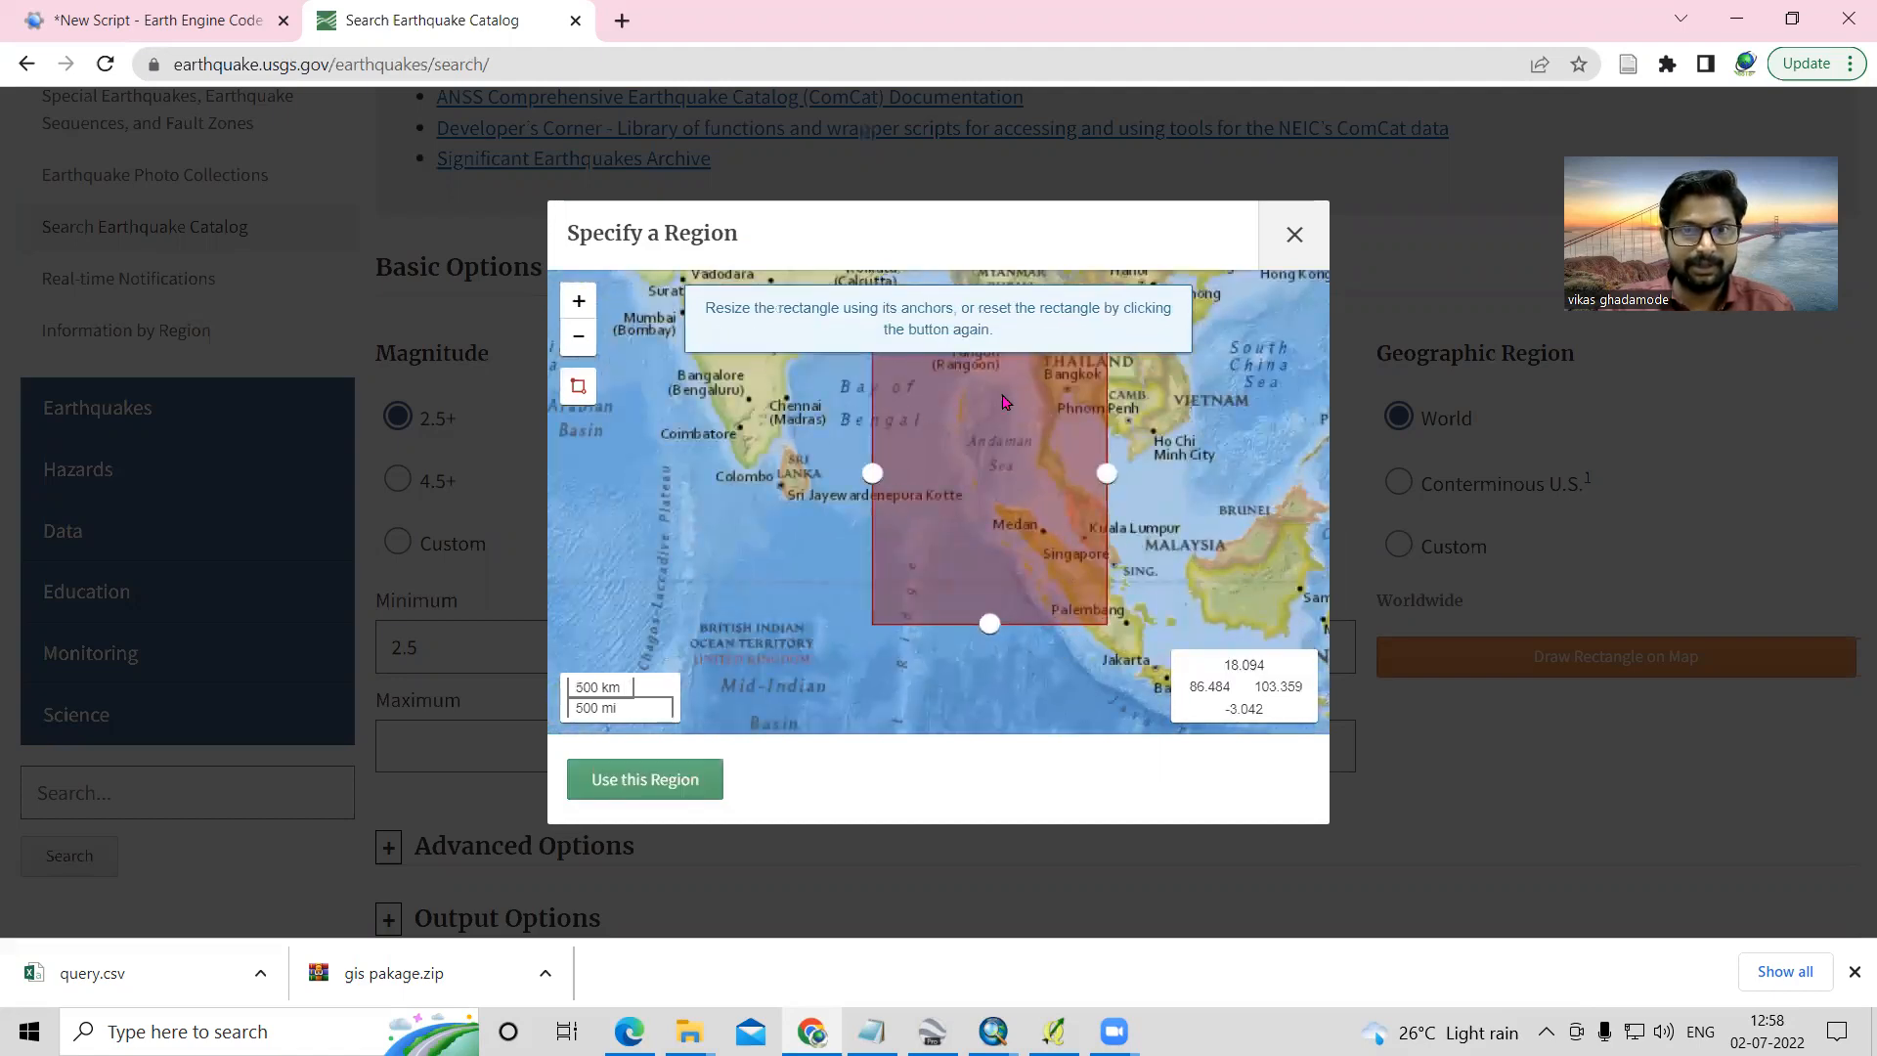
- Resize the rectangle to about 83.76 west, 100.547 east and -0.791 south, and apply it as the search region
drag(872, 473, 834, 474)
drag(971, 623, 970, 591)
drag(1104, 462, 1068, 459)
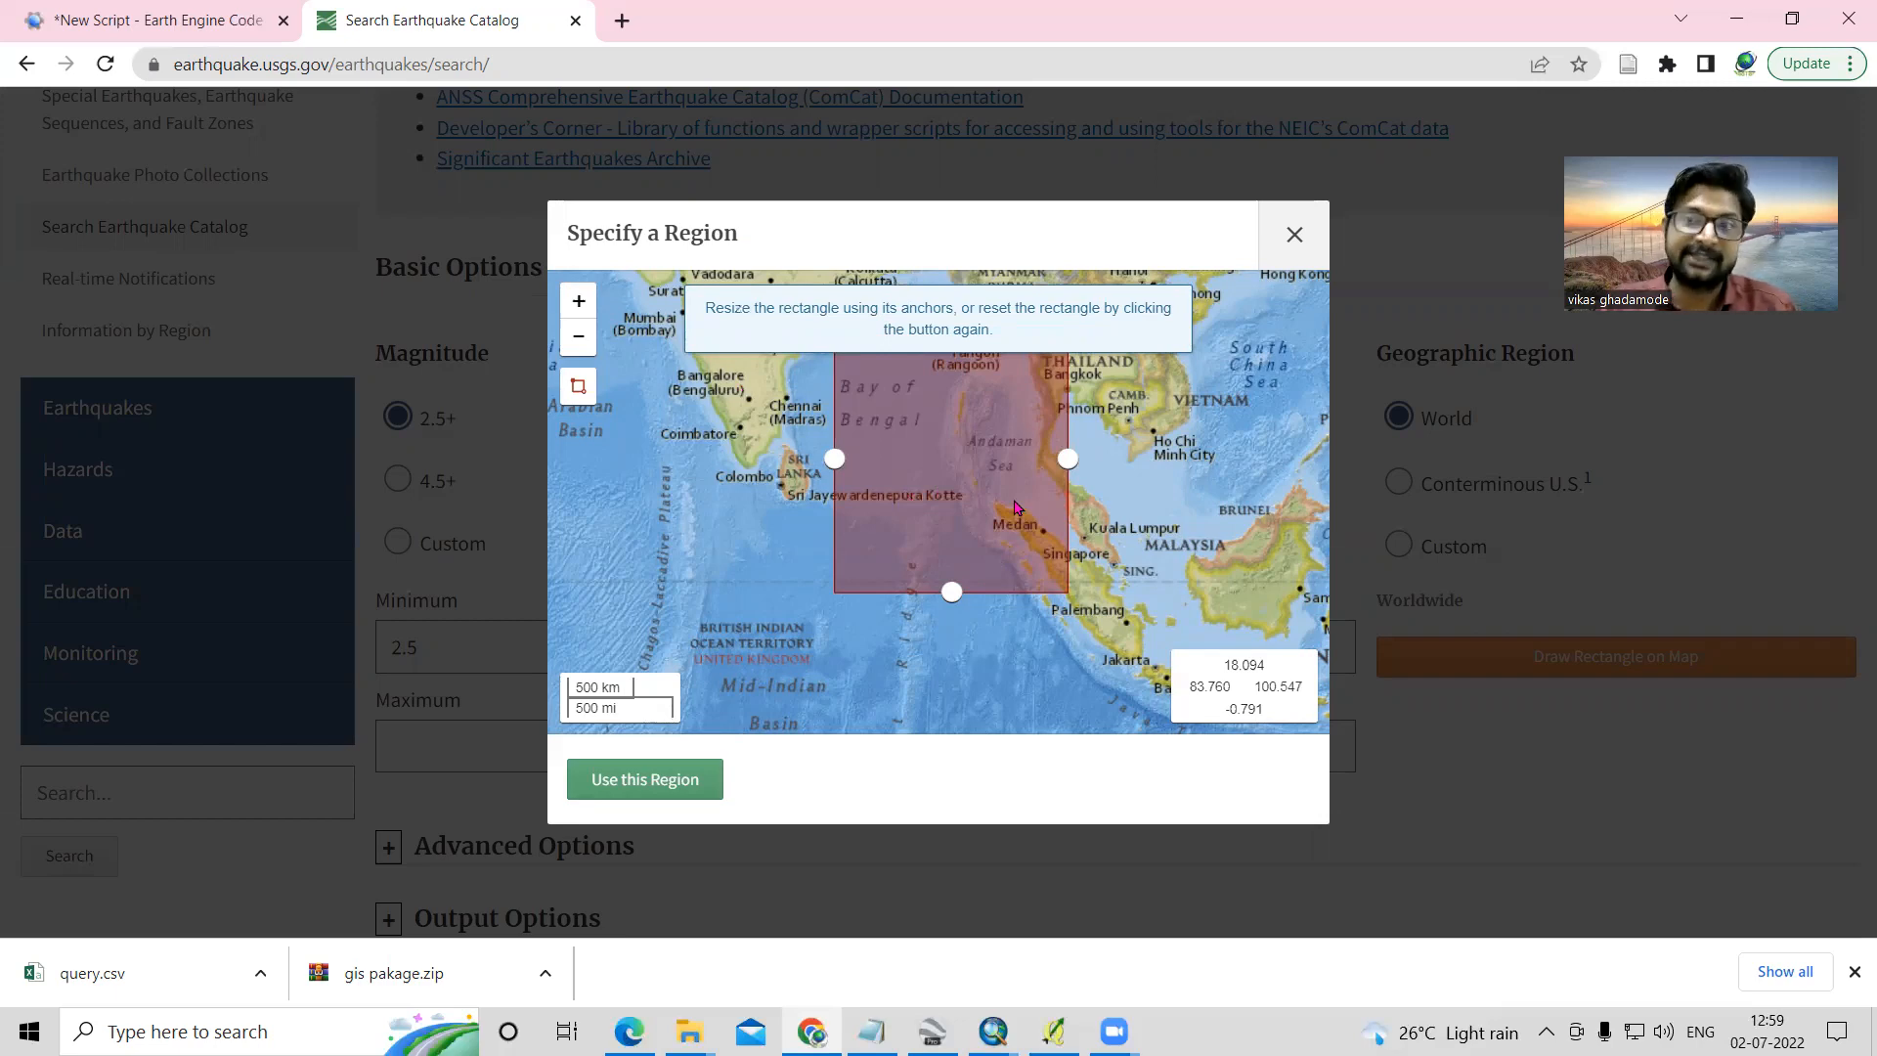
click(628, 787)
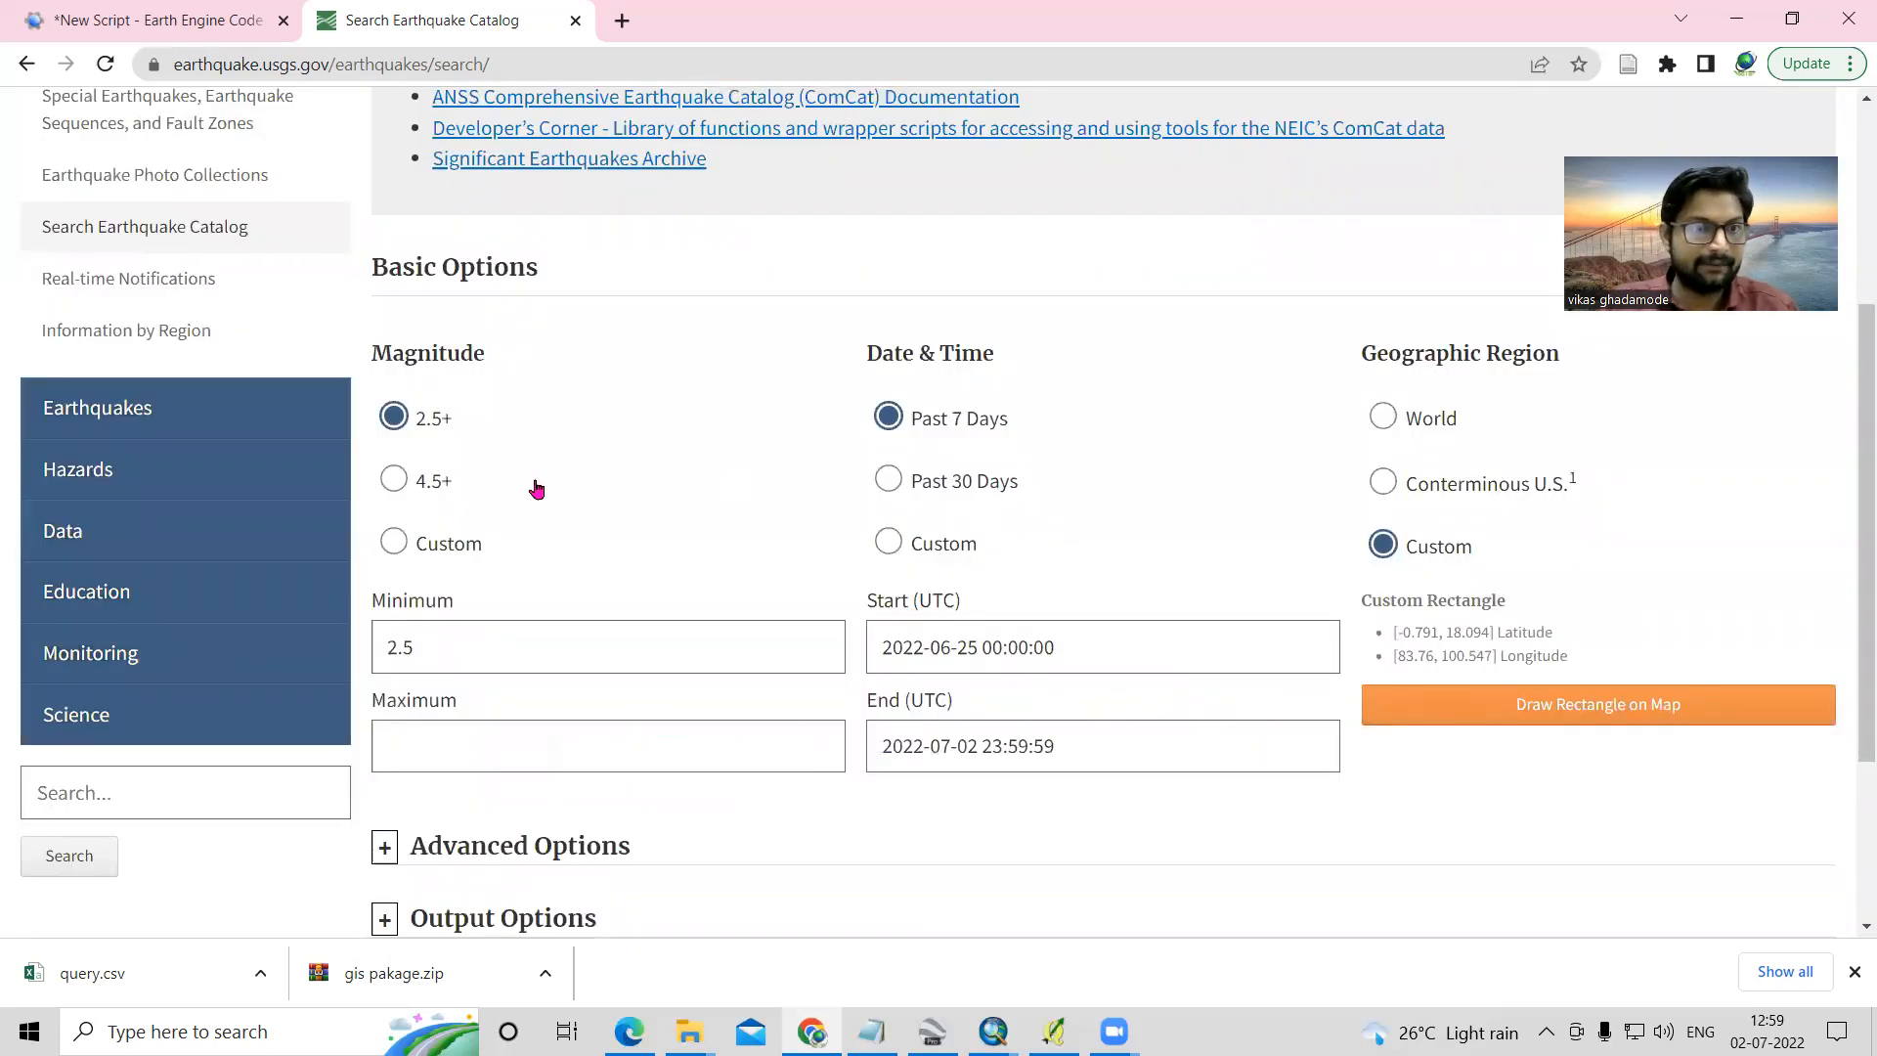
double_click(502, 649)
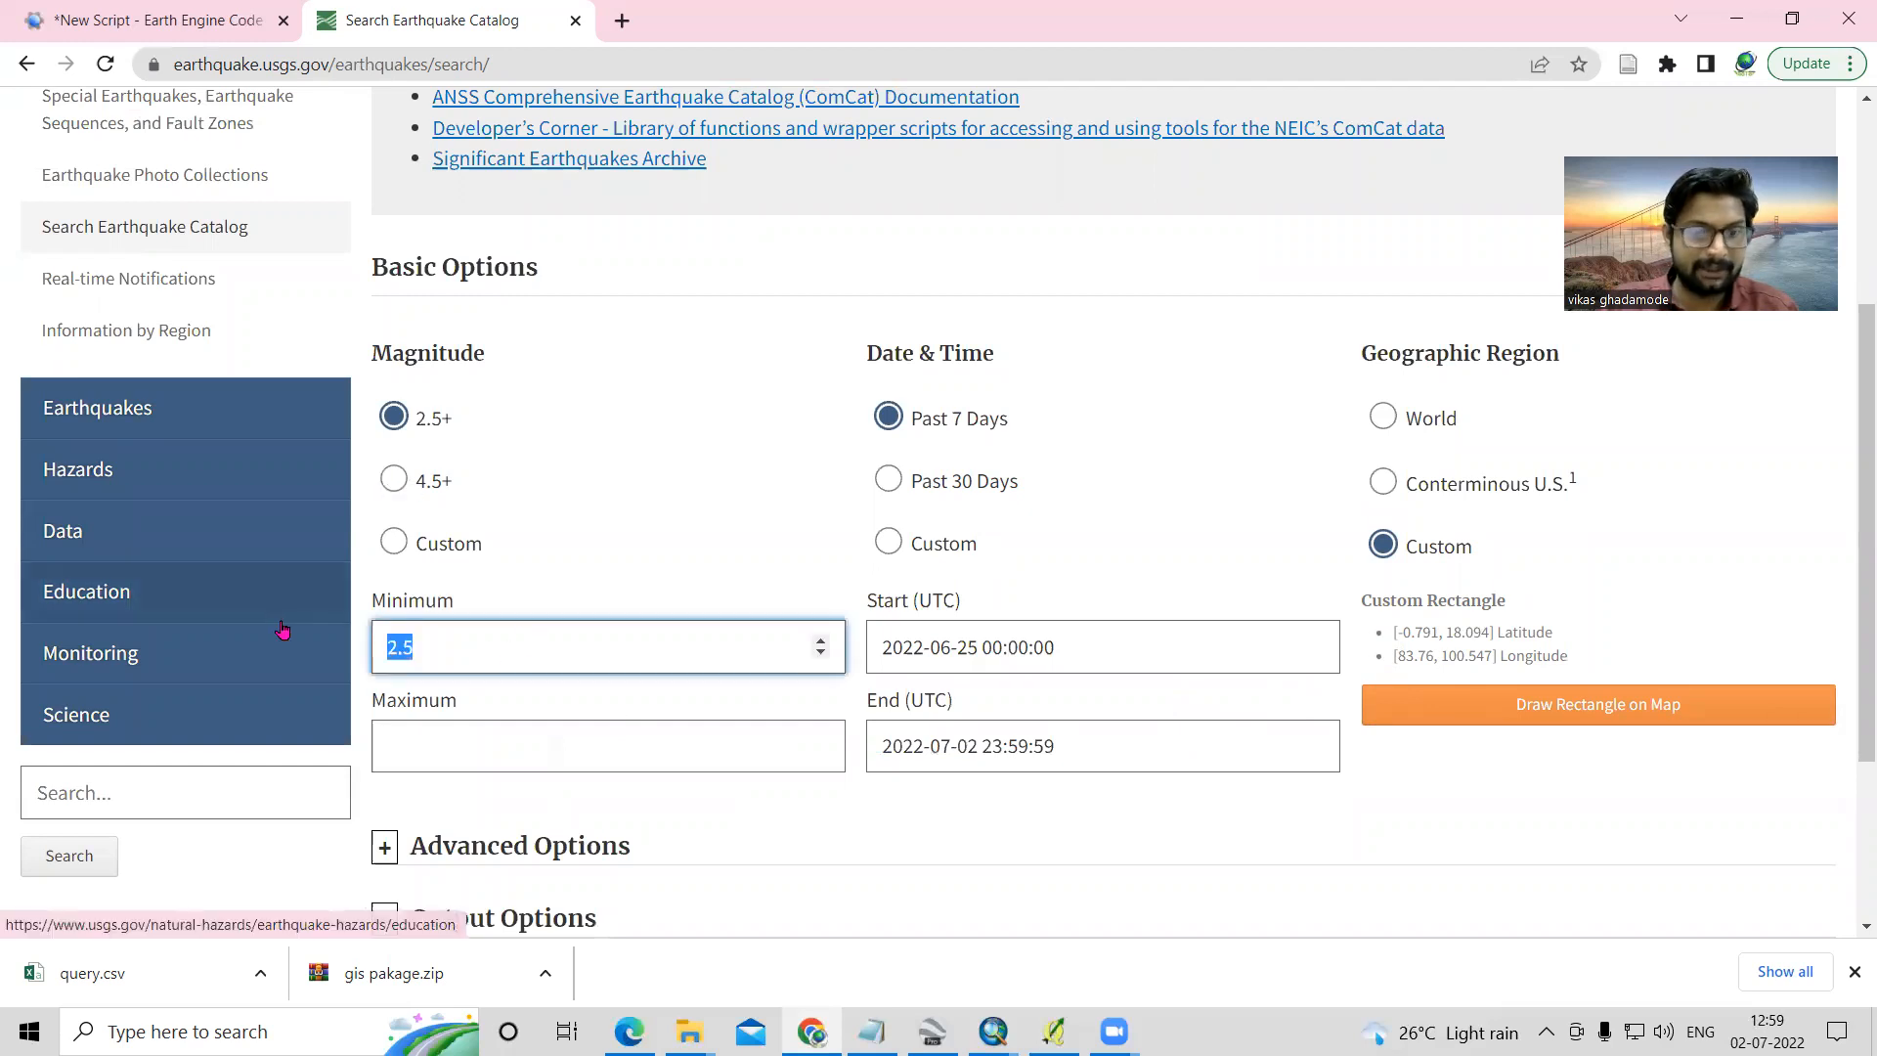
text(5)
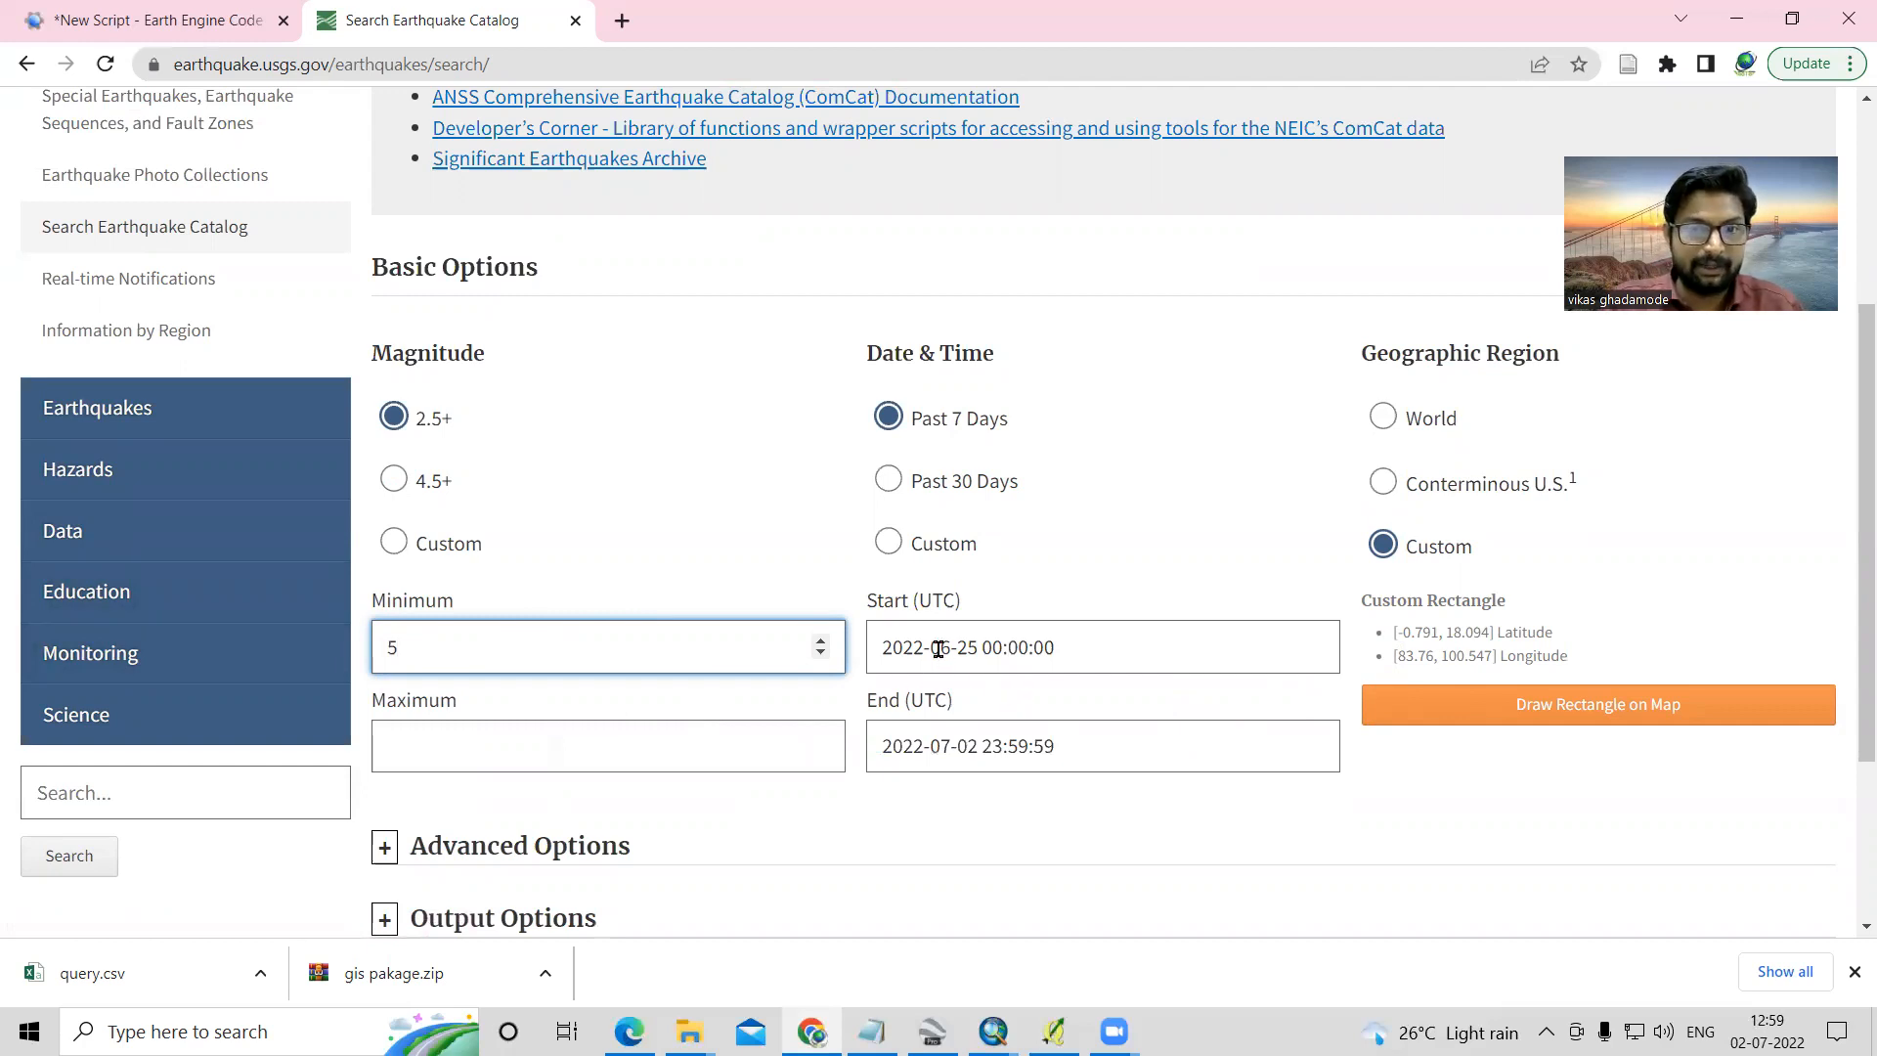
click(924, 650)
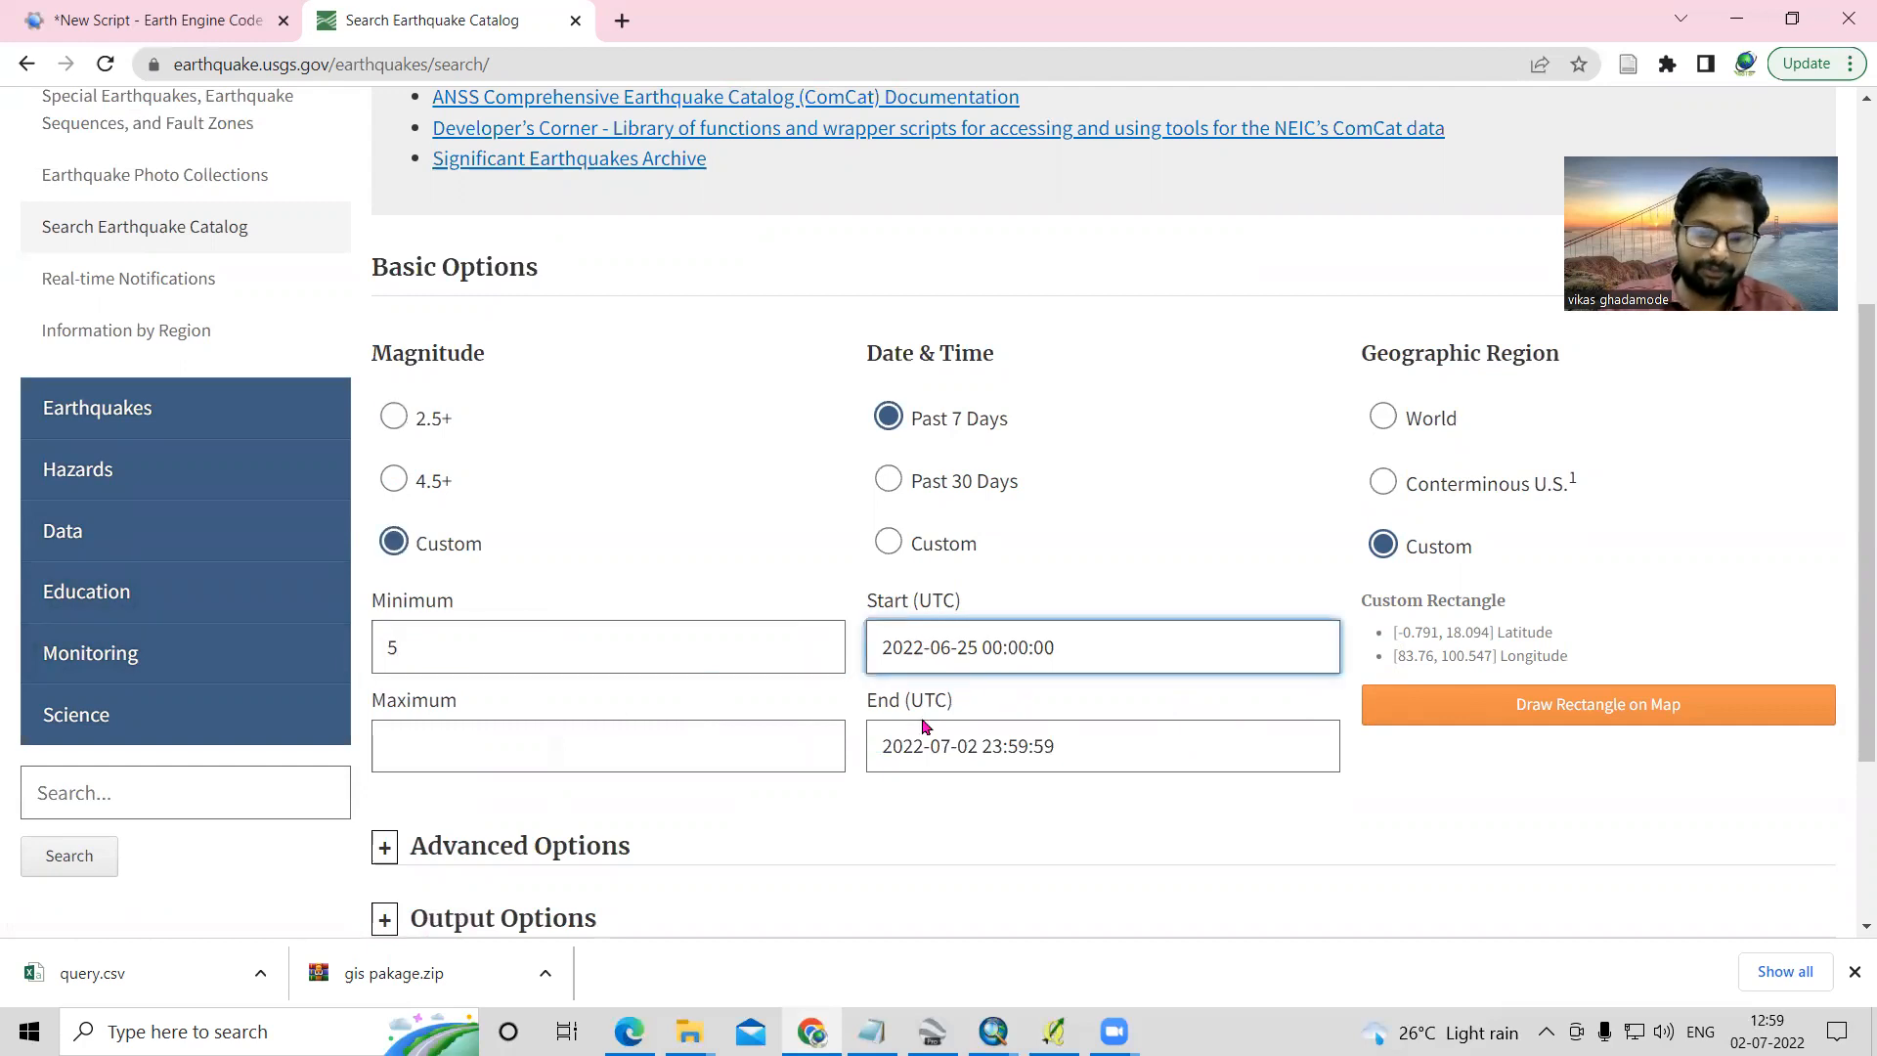
key(BackSpace)
key(BackSpace)
key(BackSpace)
key(BackSpace)
text(1900)
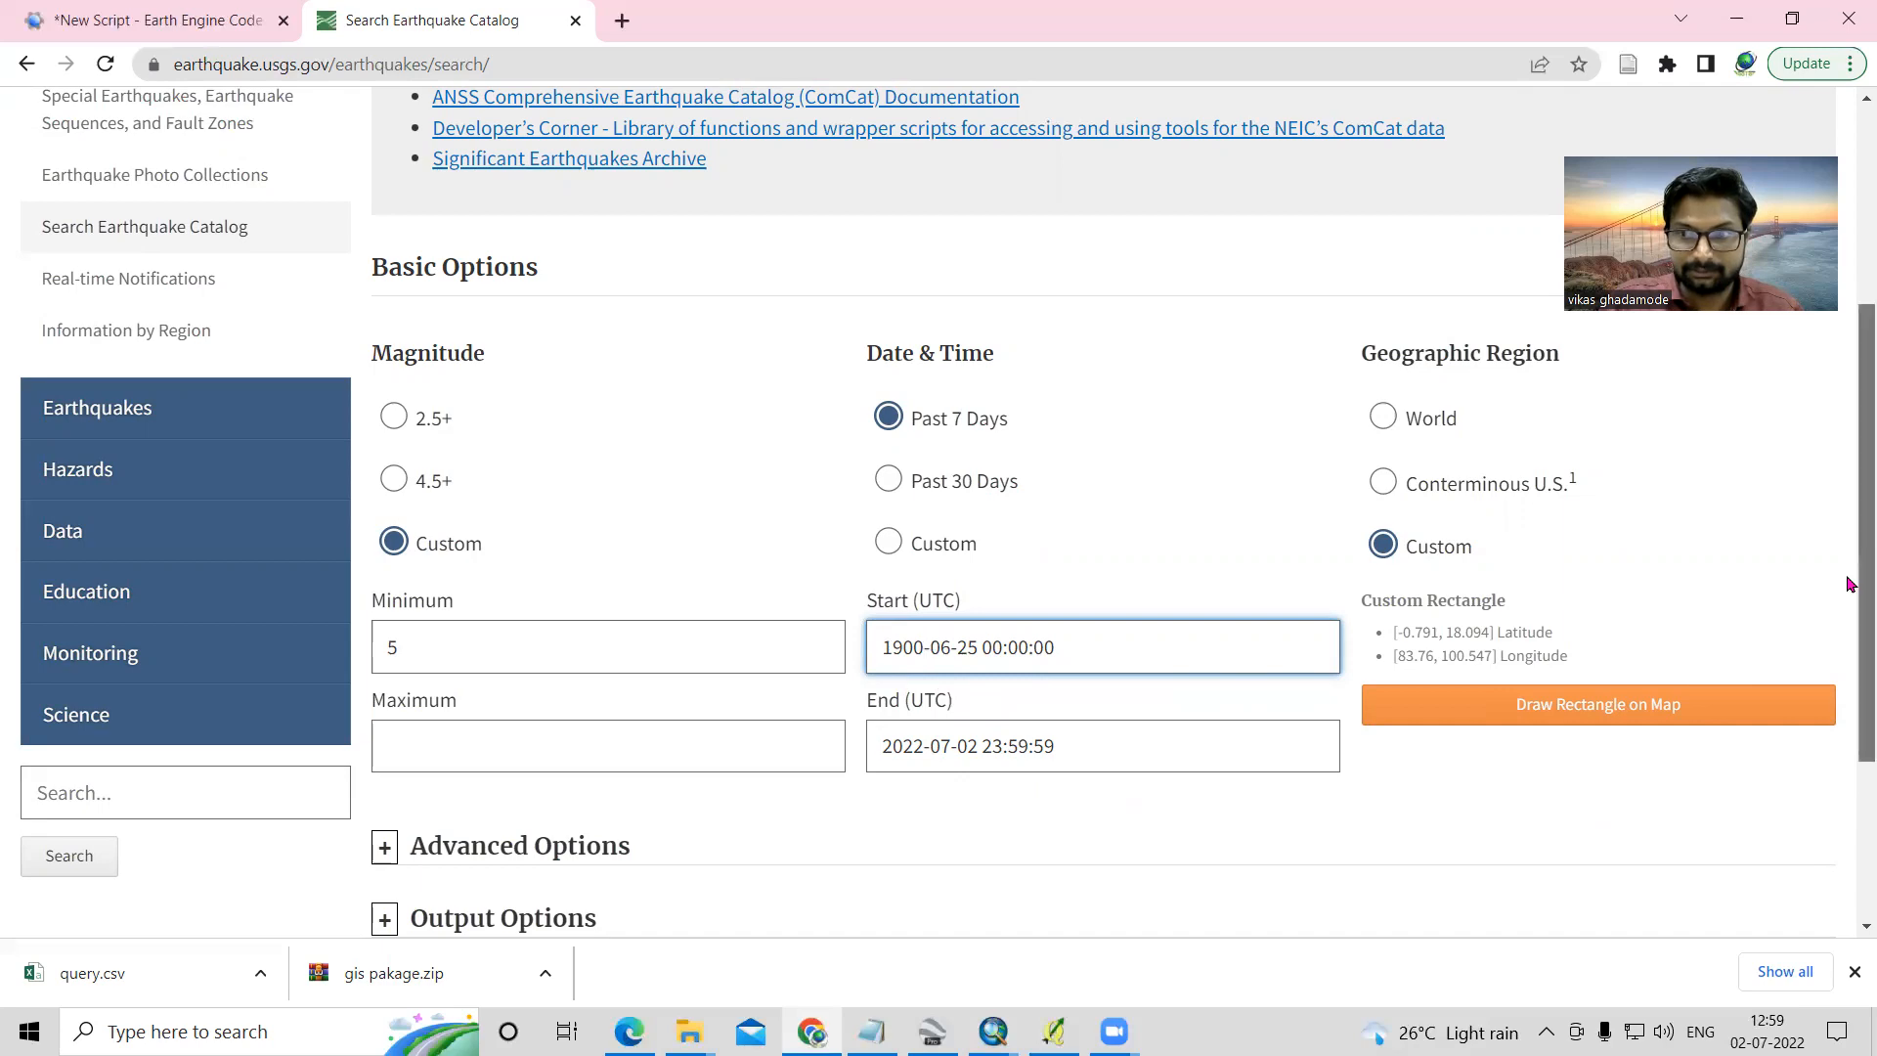
- Review the geographic region bounds in the advanced options and compare them with the rectangle on the region map
scroll(1847, 565, down, 3)
click(384, 559)
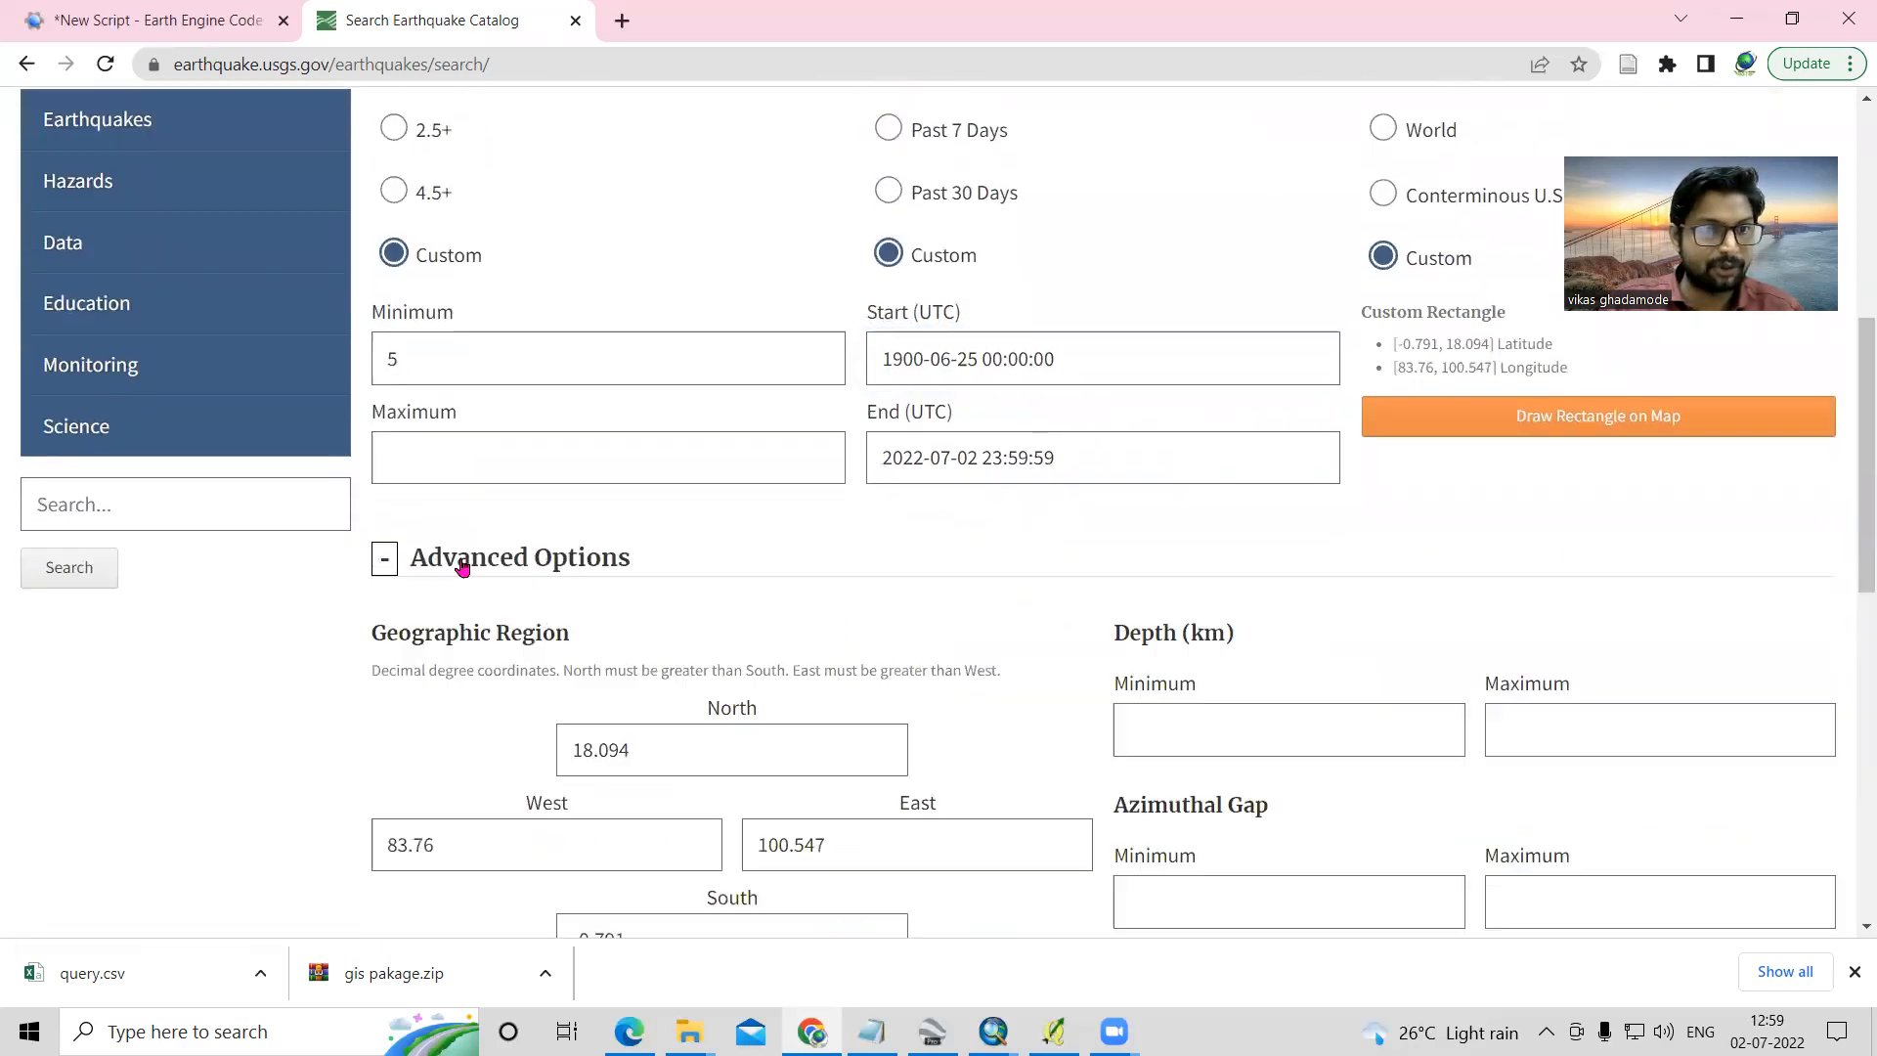
scroll(795, 697, down, 2)
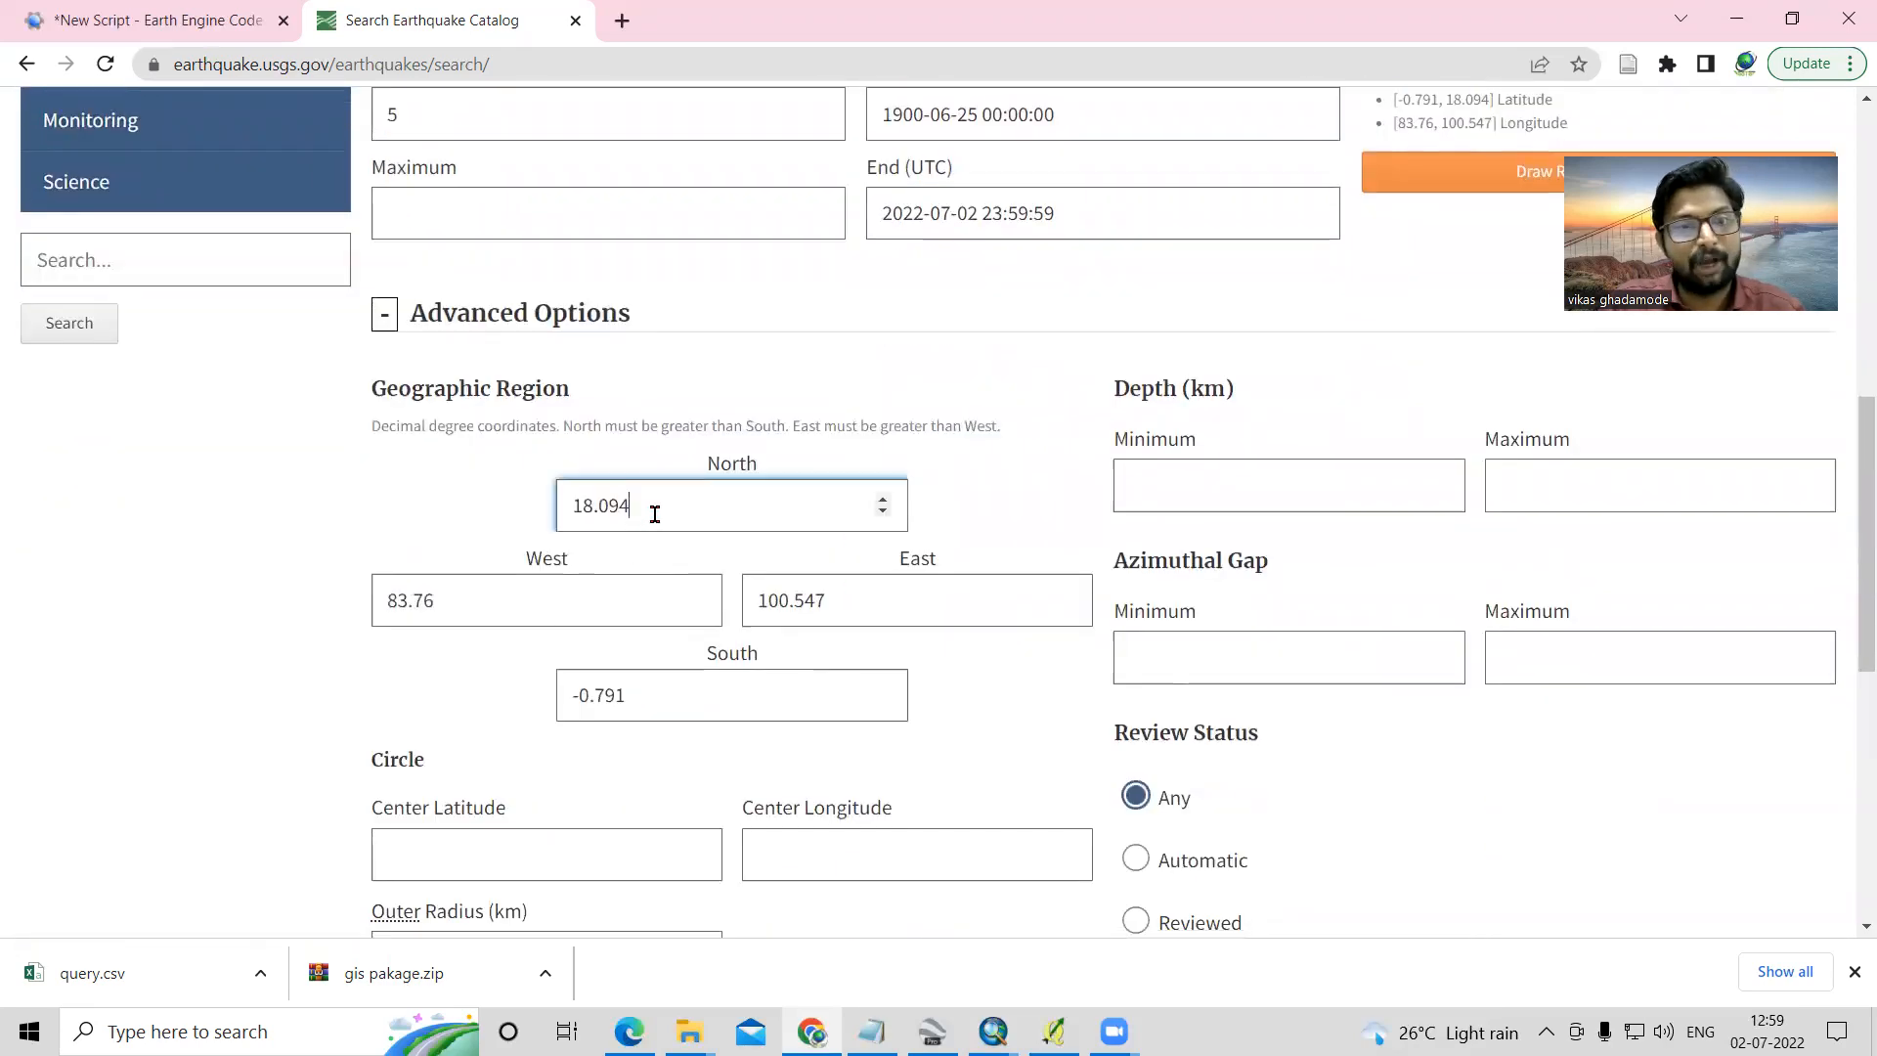
drag(654, 510, 557, 500)
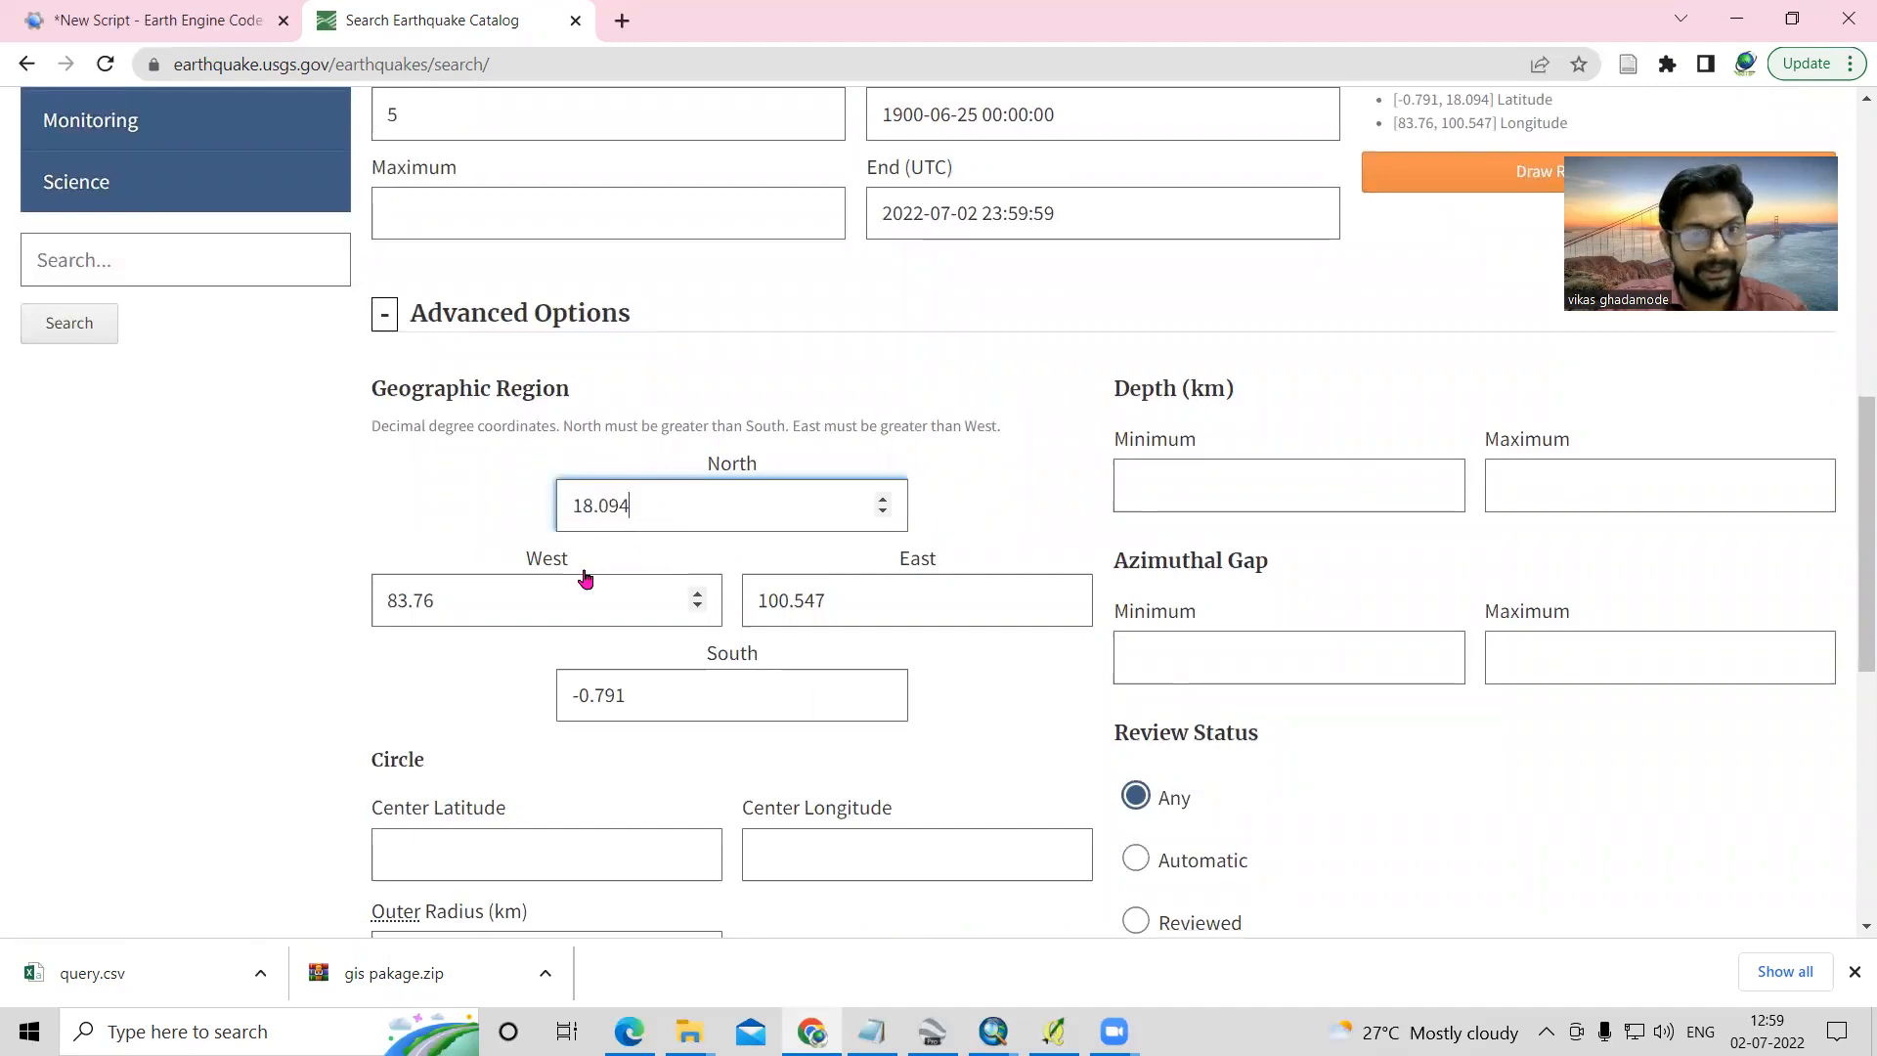
drag(442, 602, 281, 620)
click(695, 504)
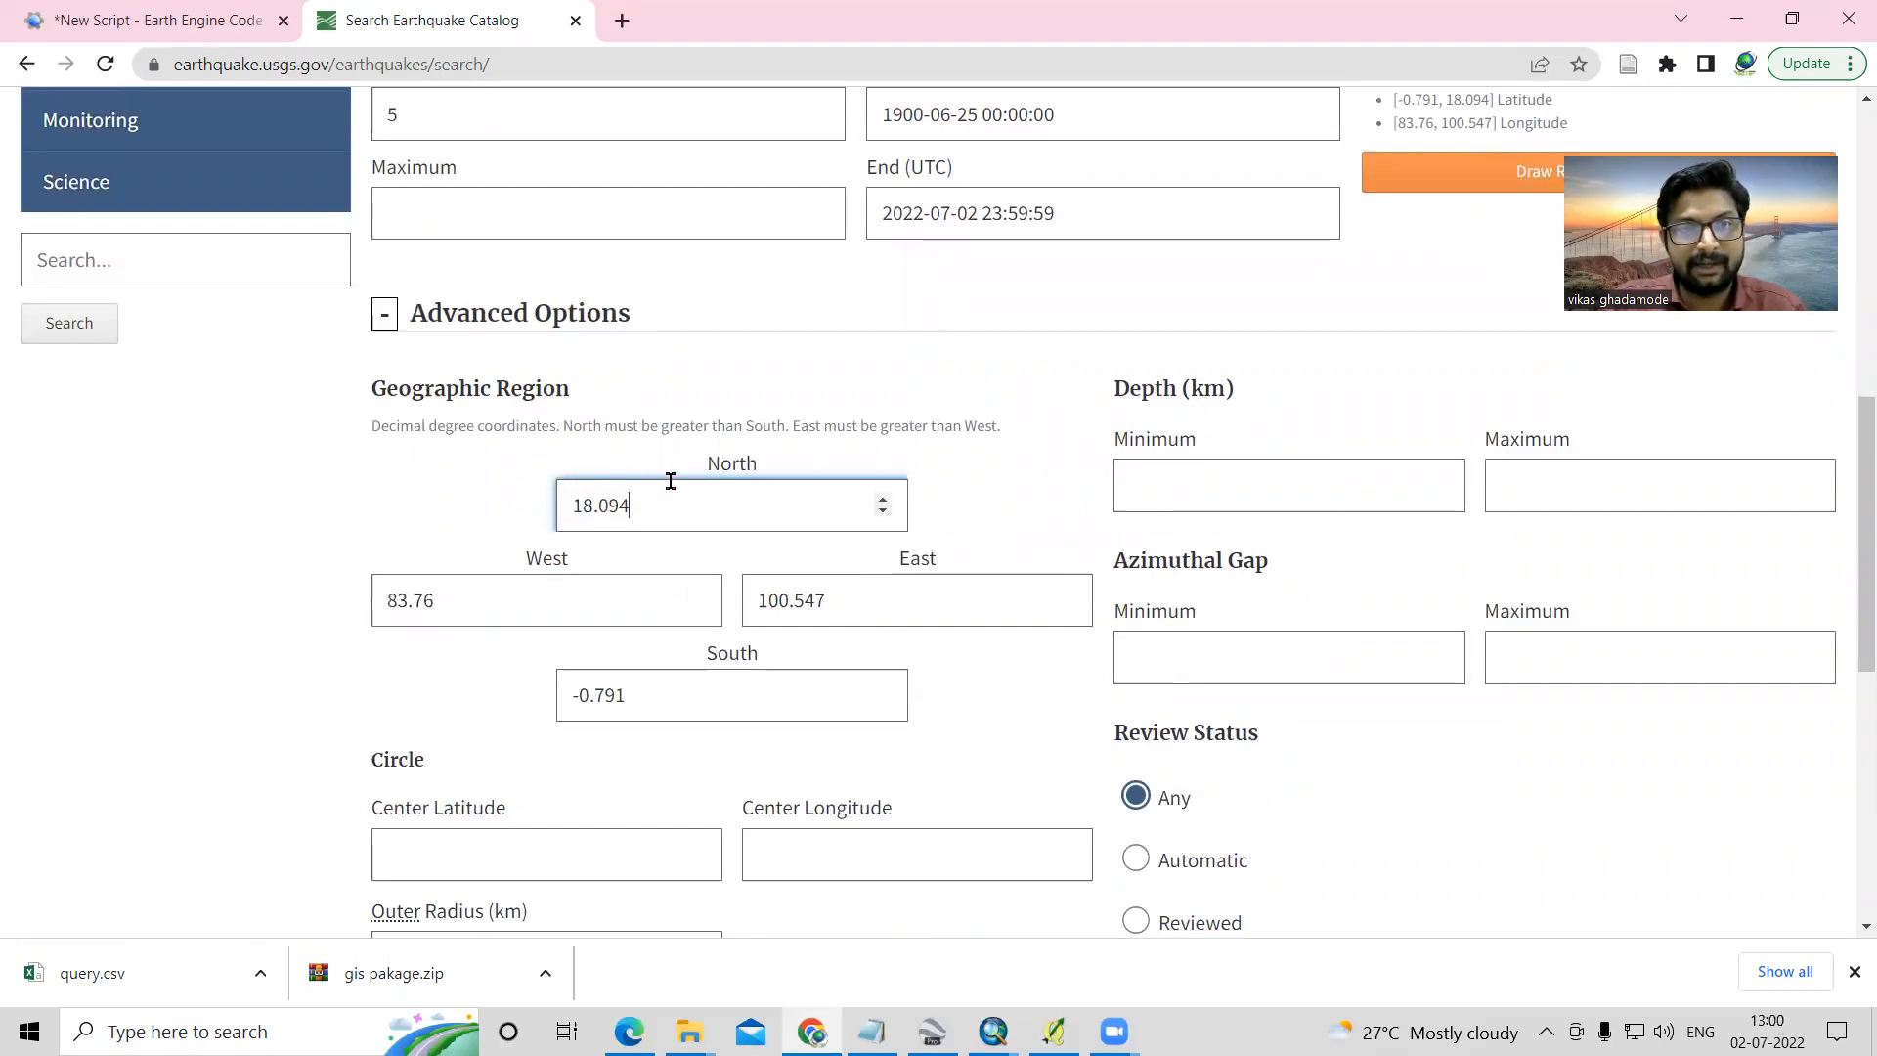
click(1427, 174)
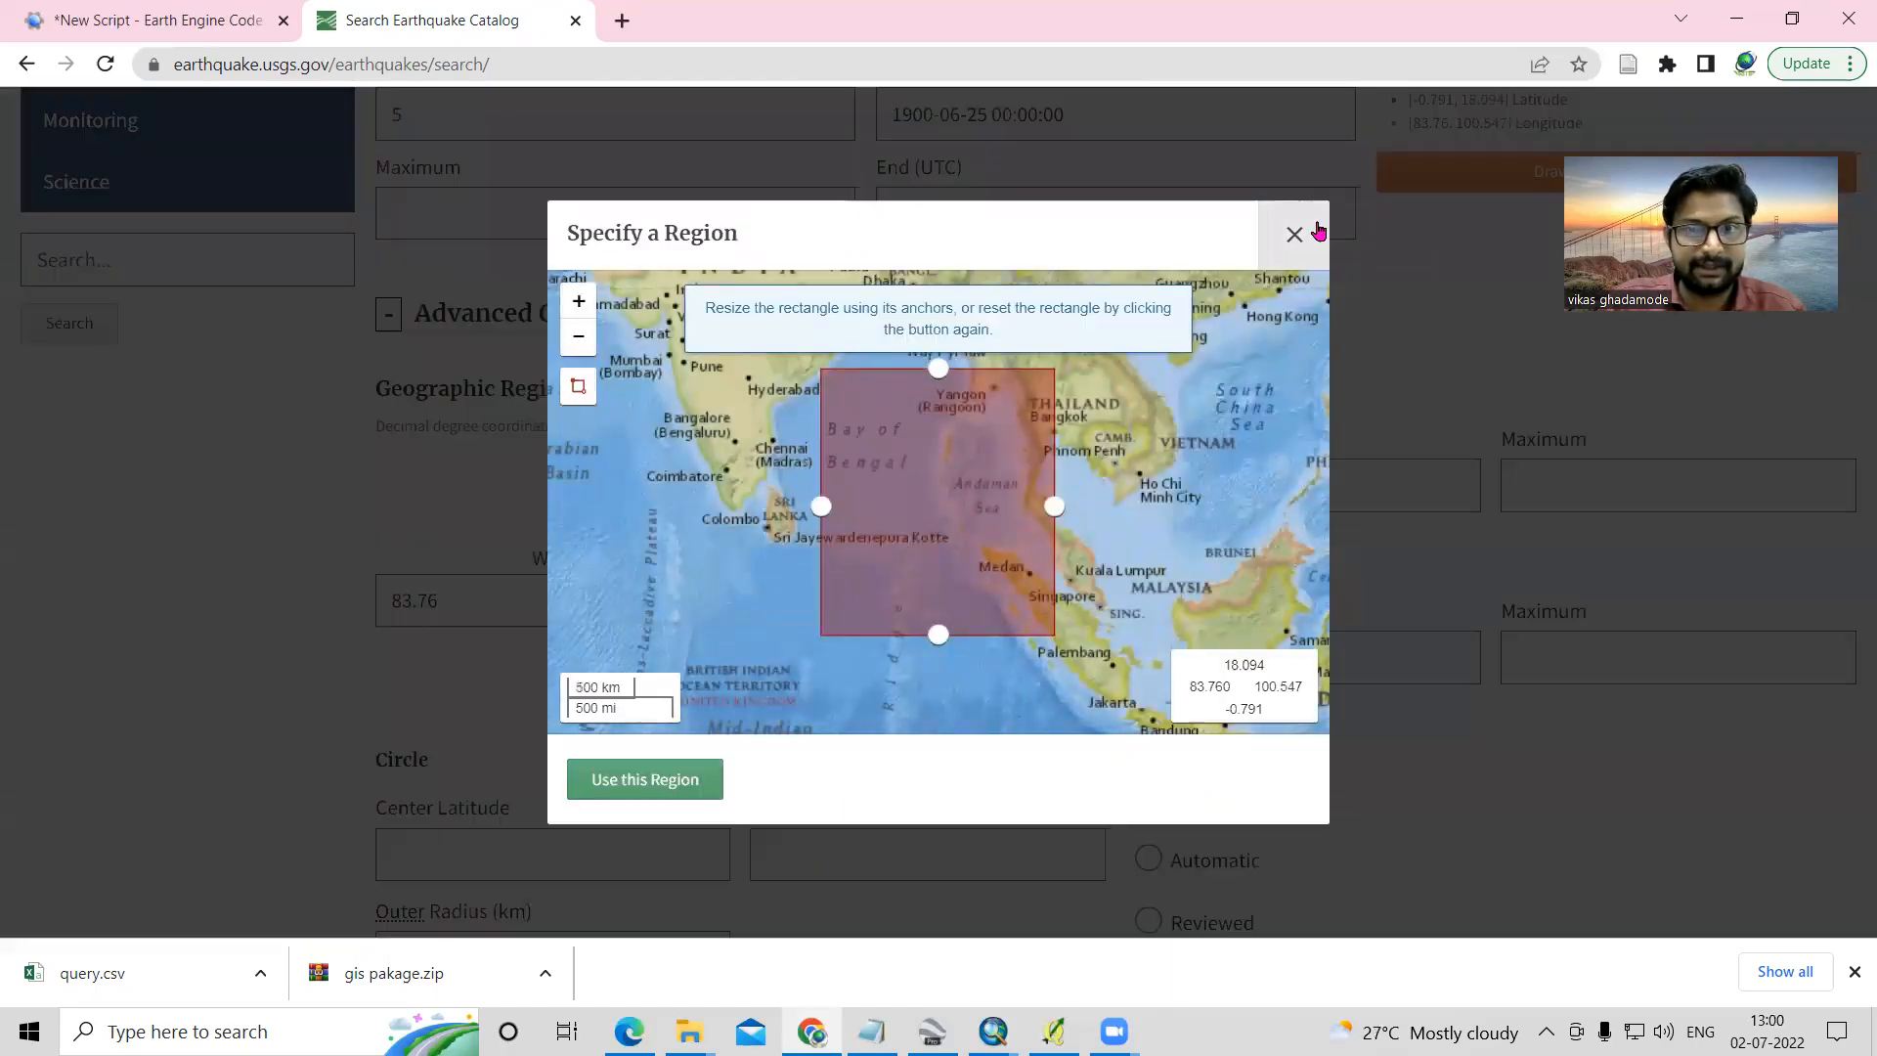
click(1294, 234)
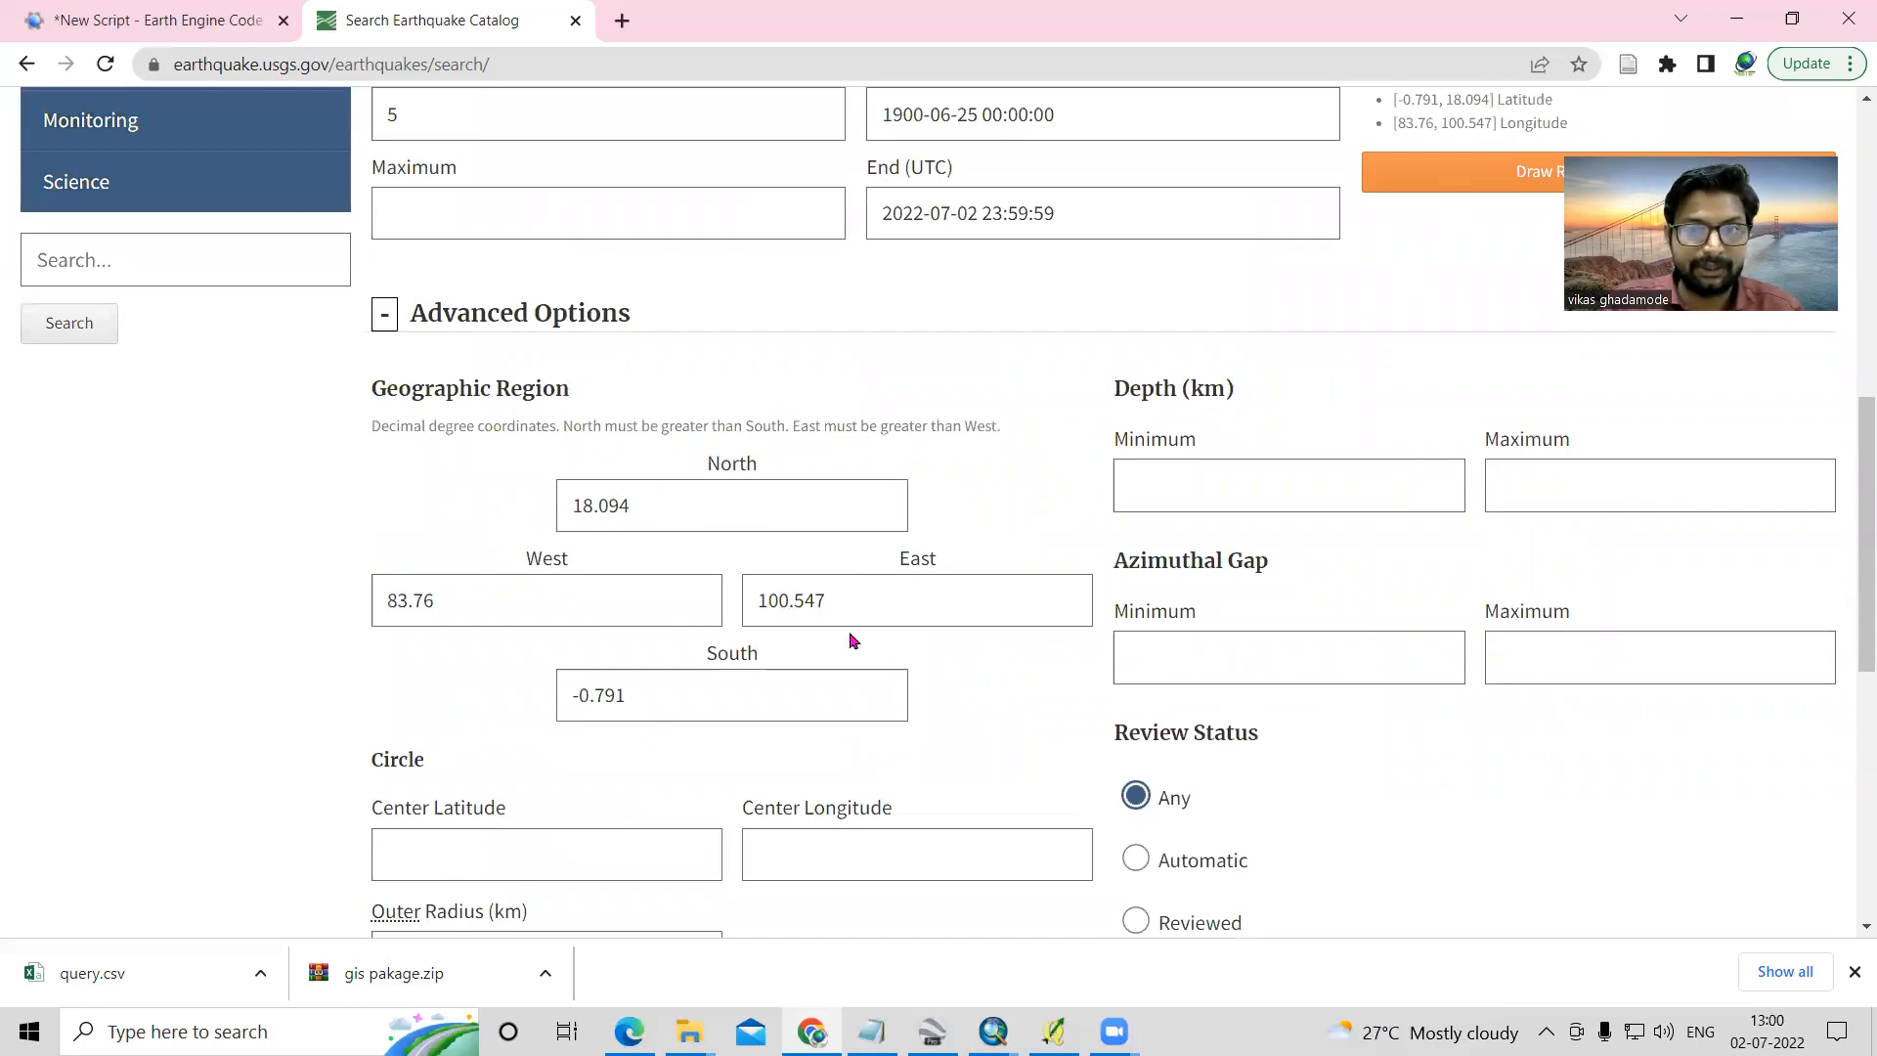
scroll(398, 351, down, 2)
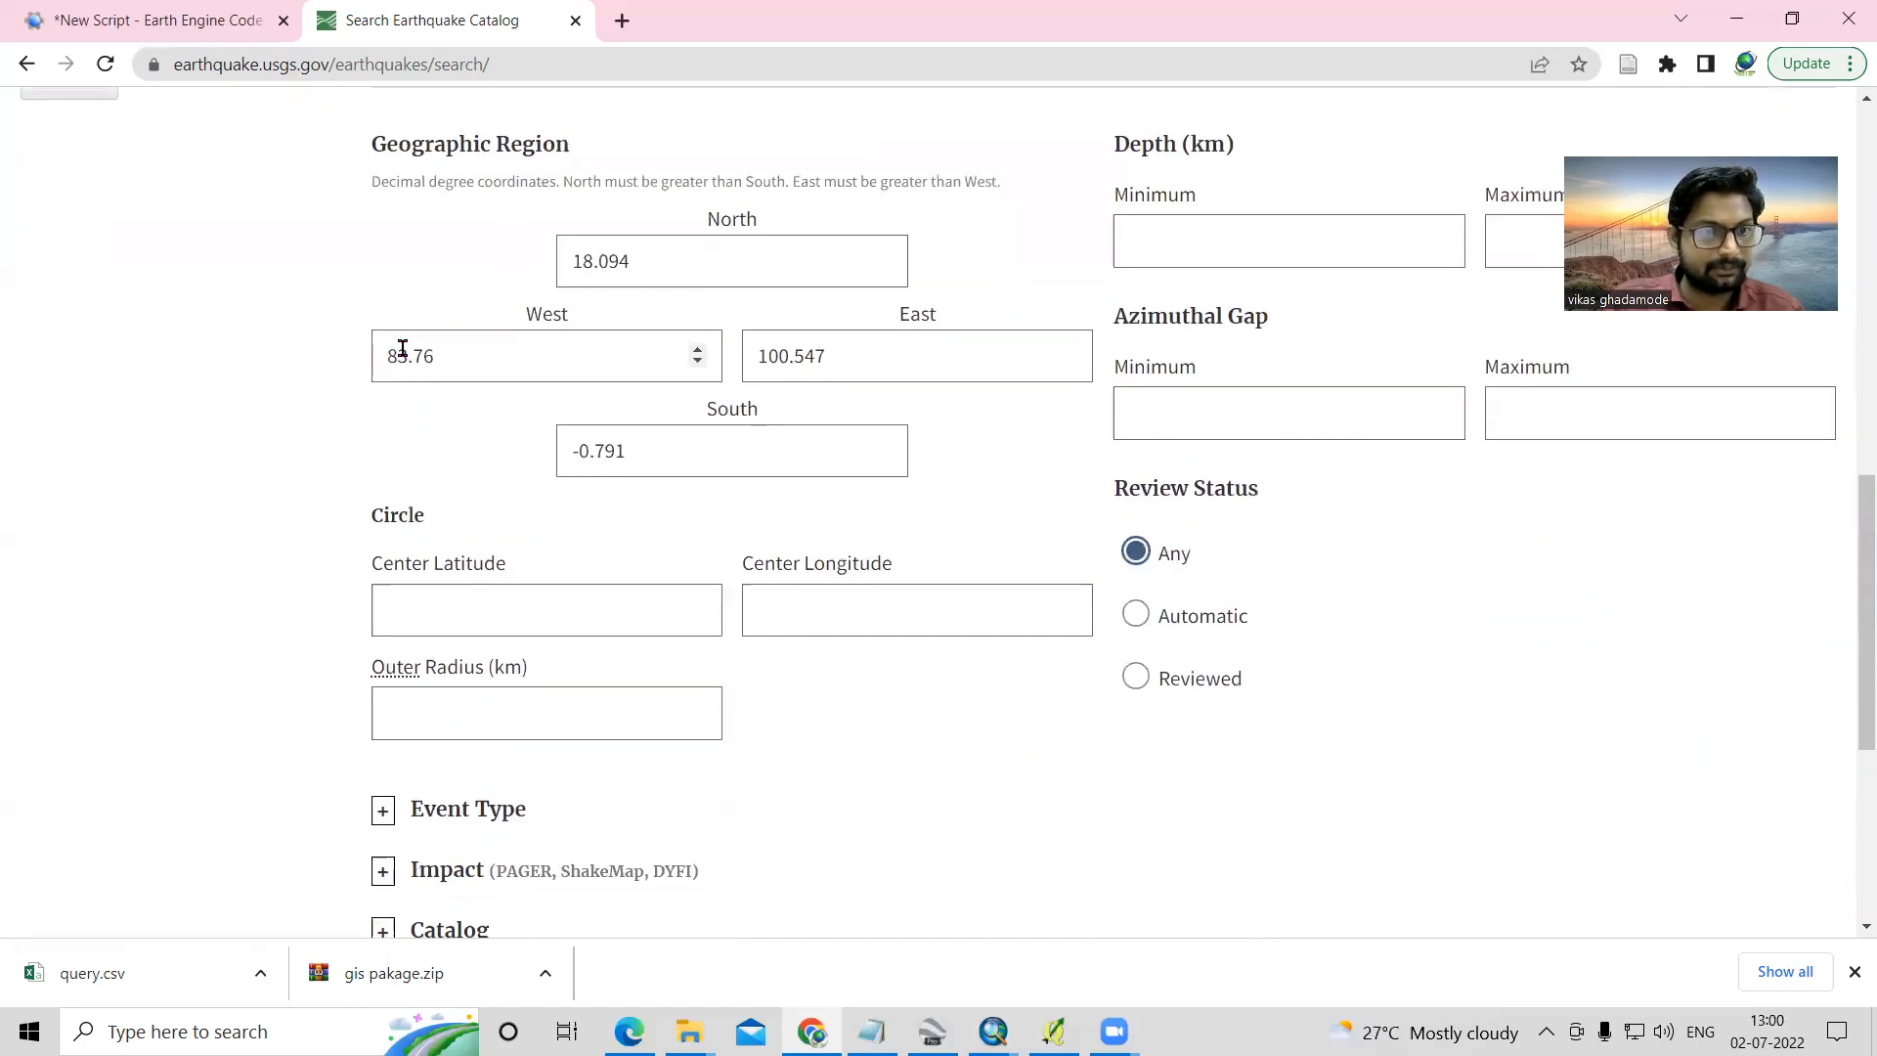
scroll(402, 355, up, 2)
click(385, 313)
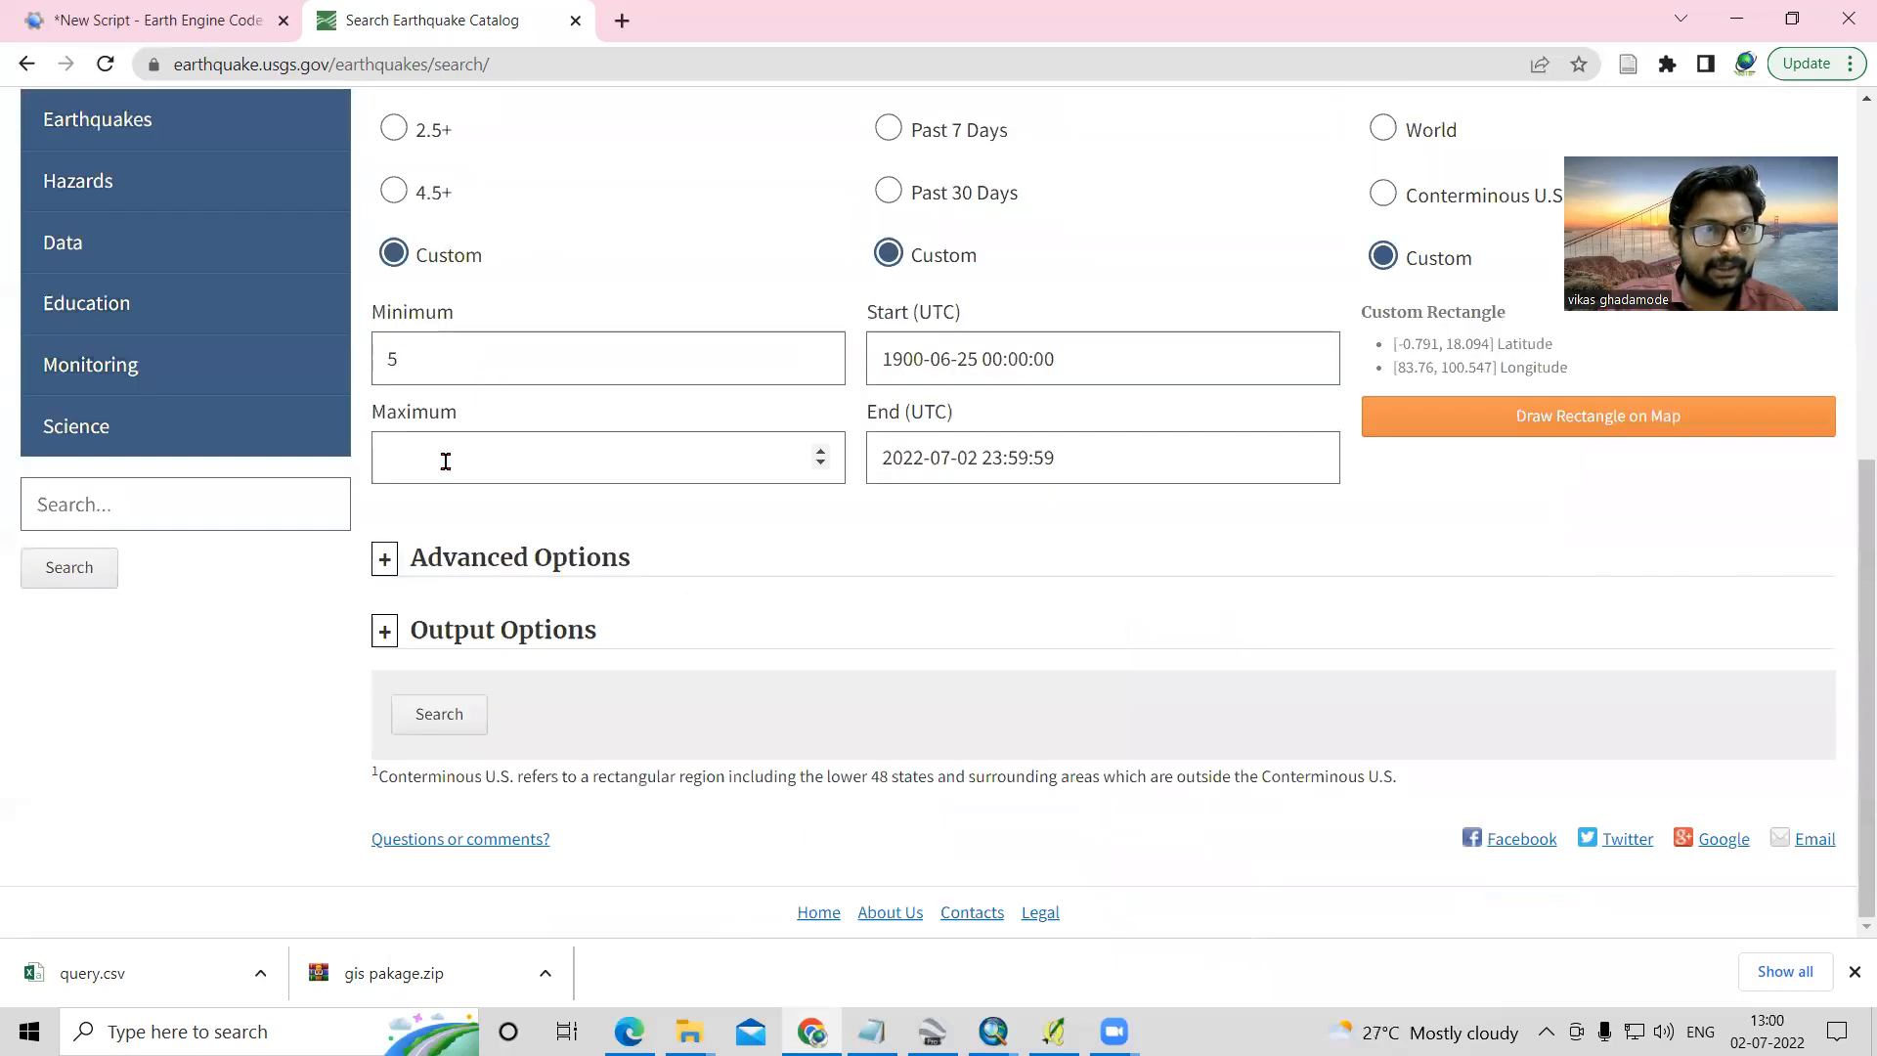
- Set the output format to CSV and order the results by Time - Oldest First
click(384, 633)
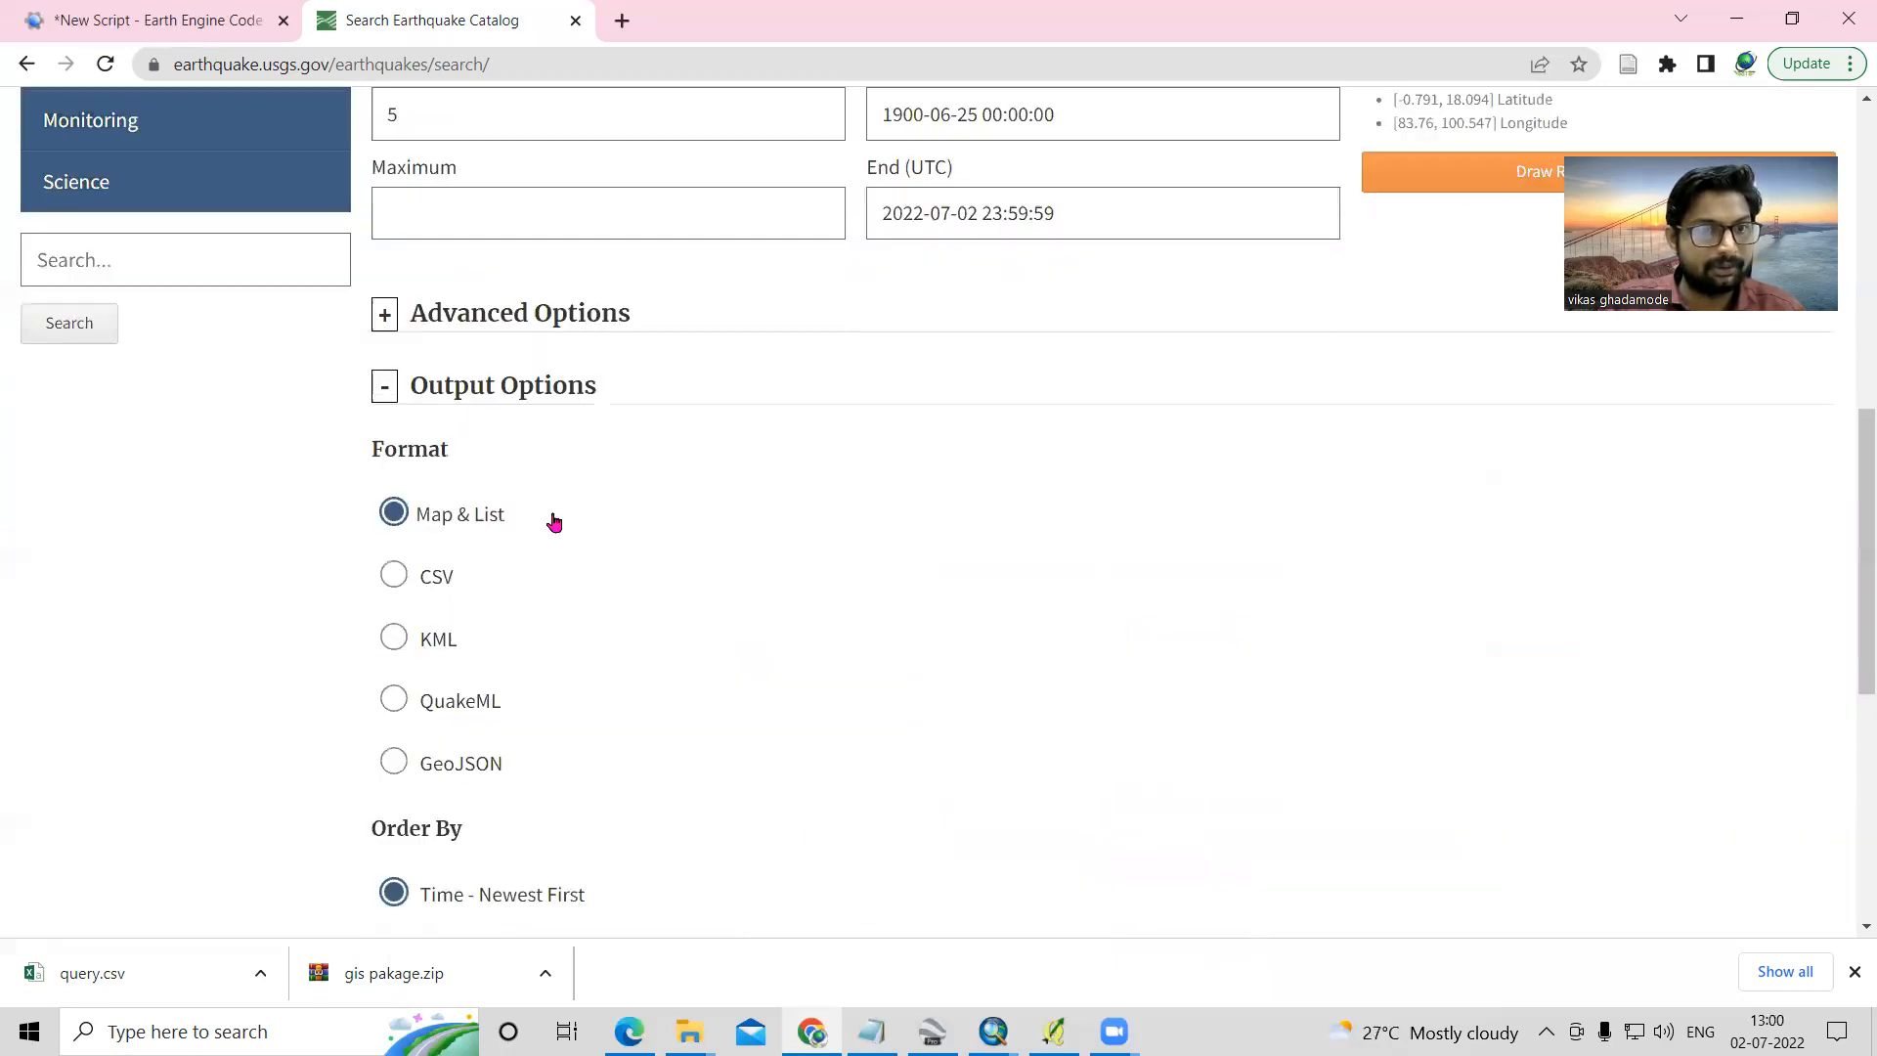
scroll(723, 584, down, 1)
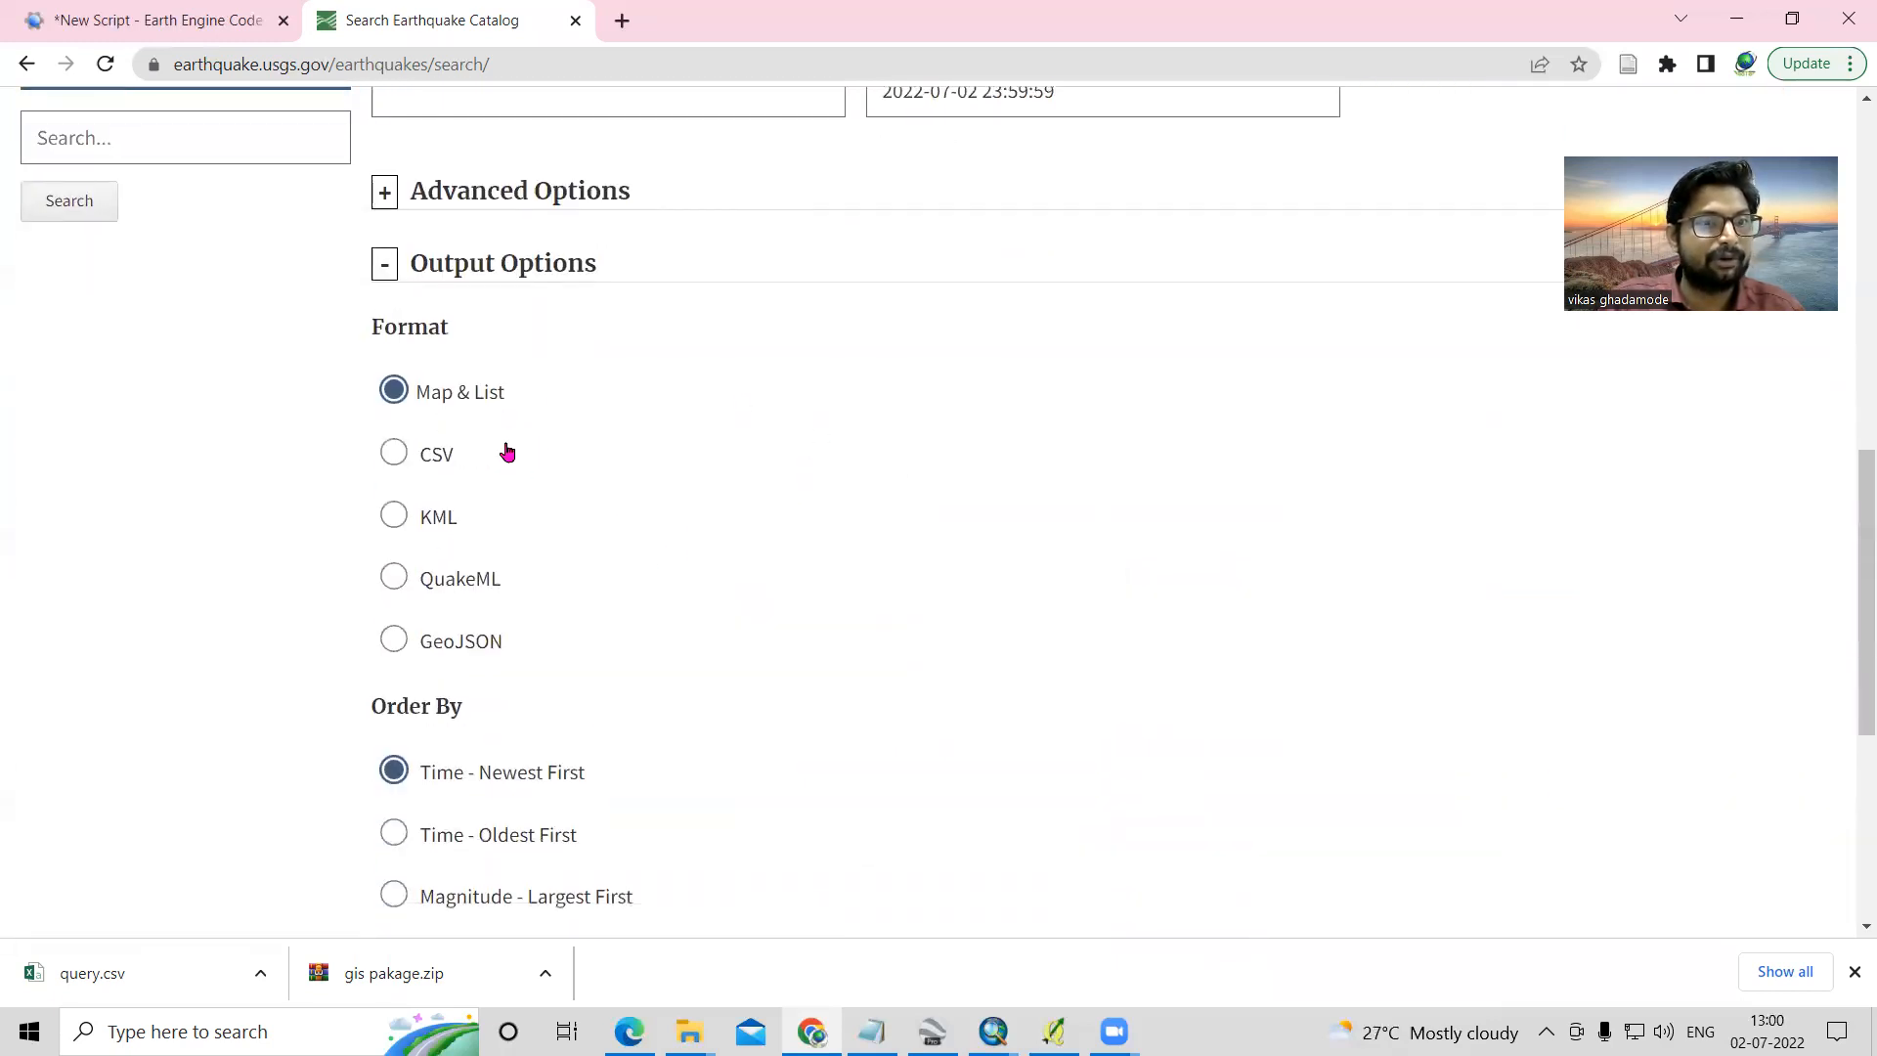
click(393, 453)
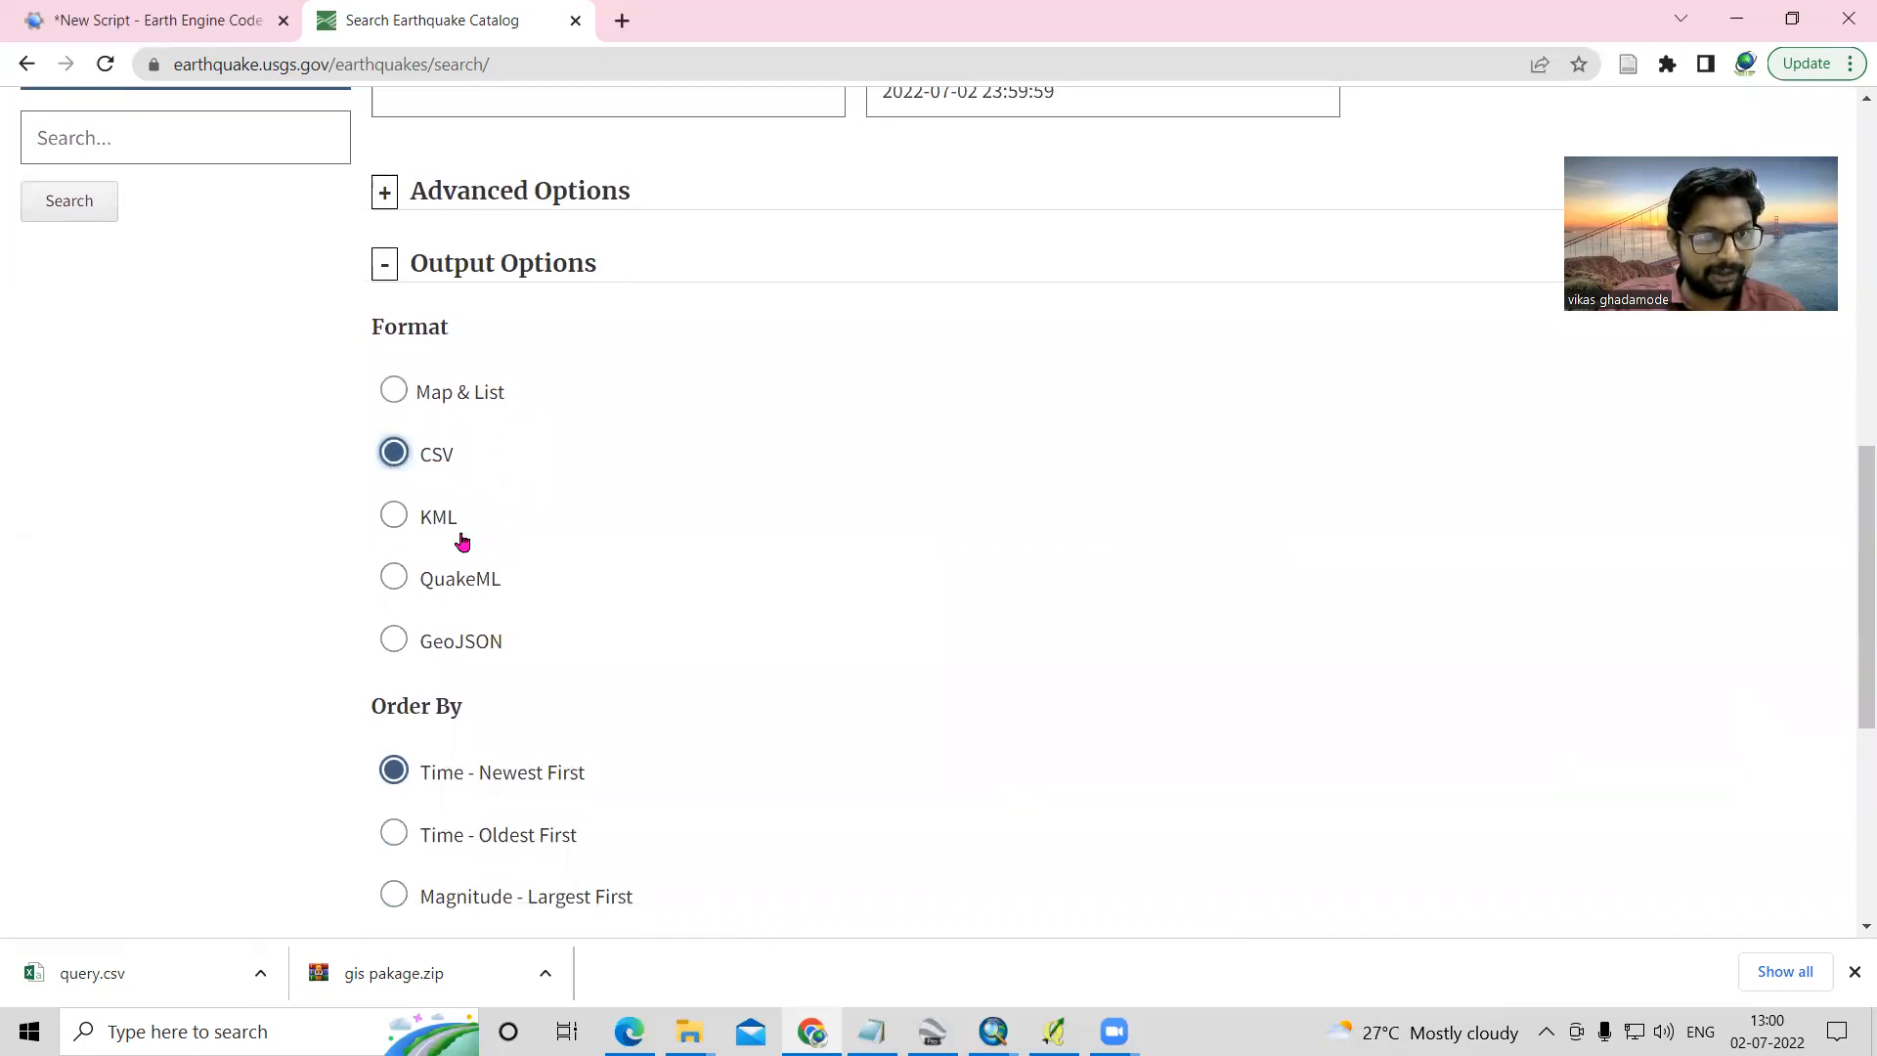
scroll(469, 549, down, 1)
scroll(470, 549, down, 1)
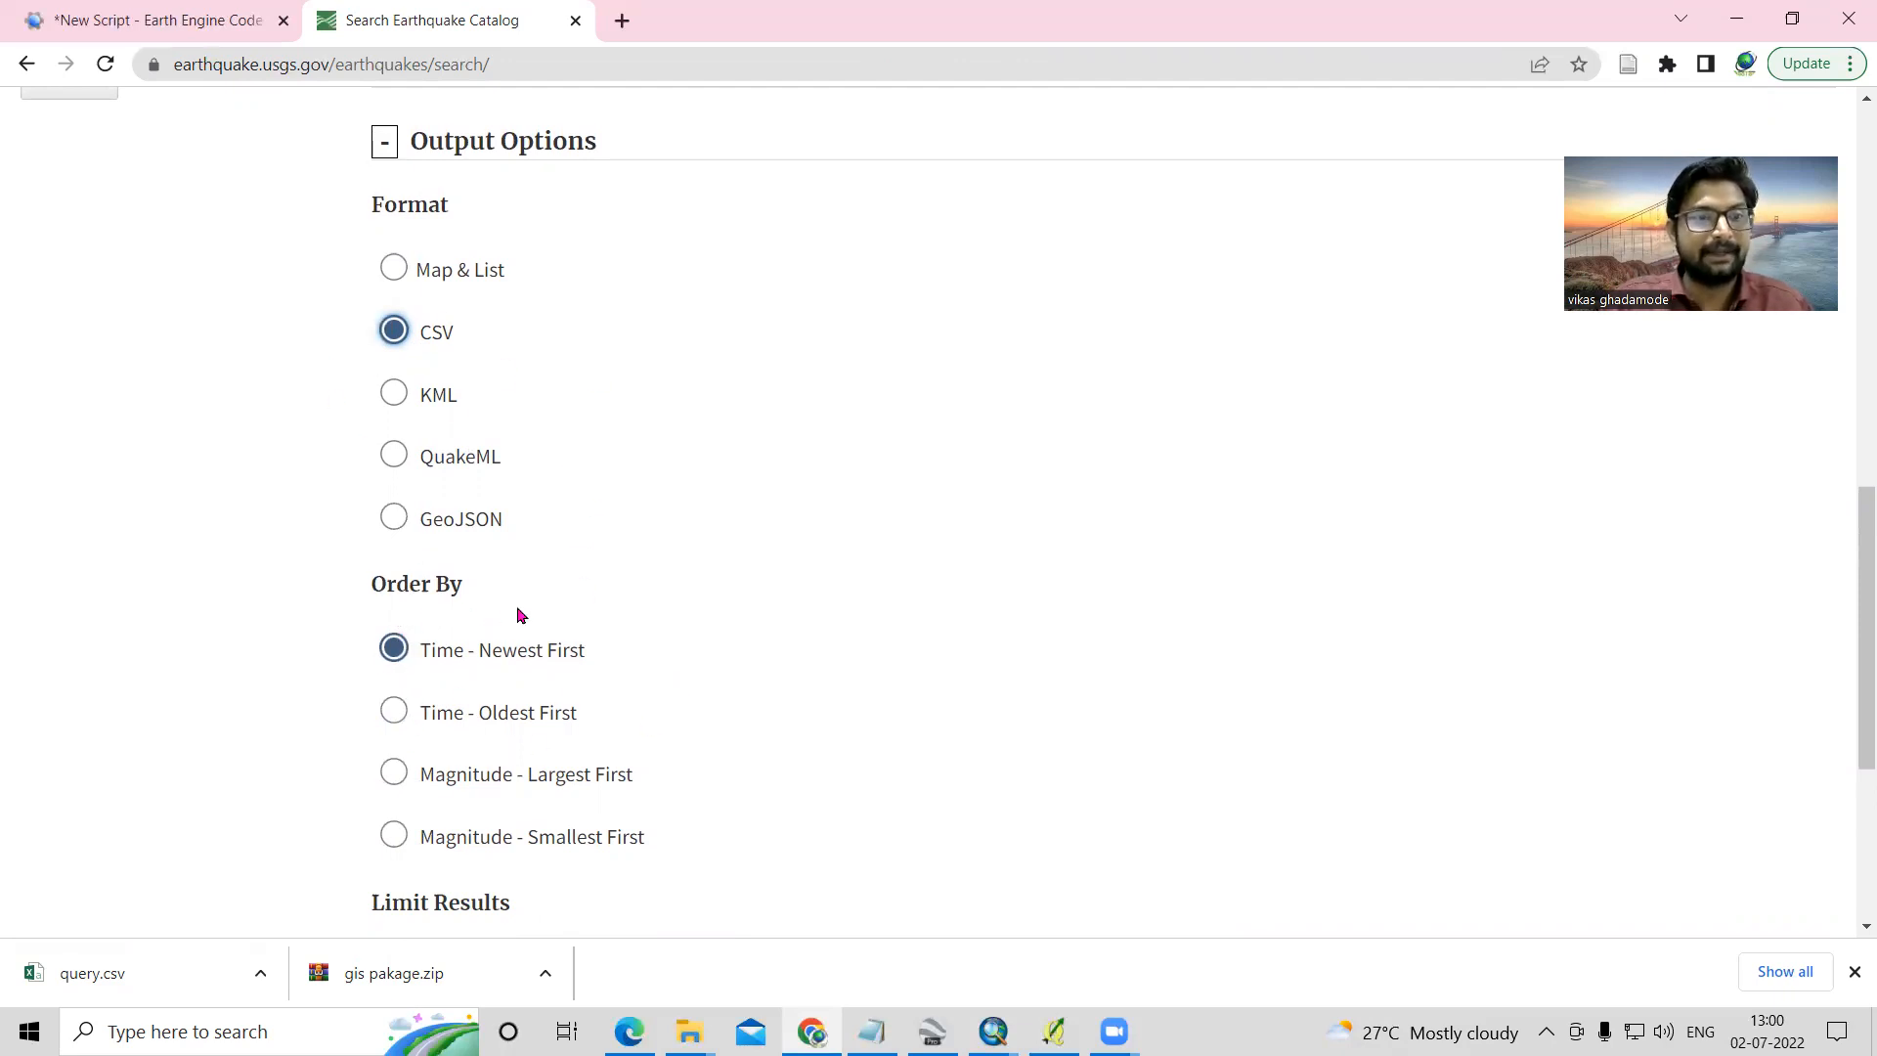
click(394, 726)
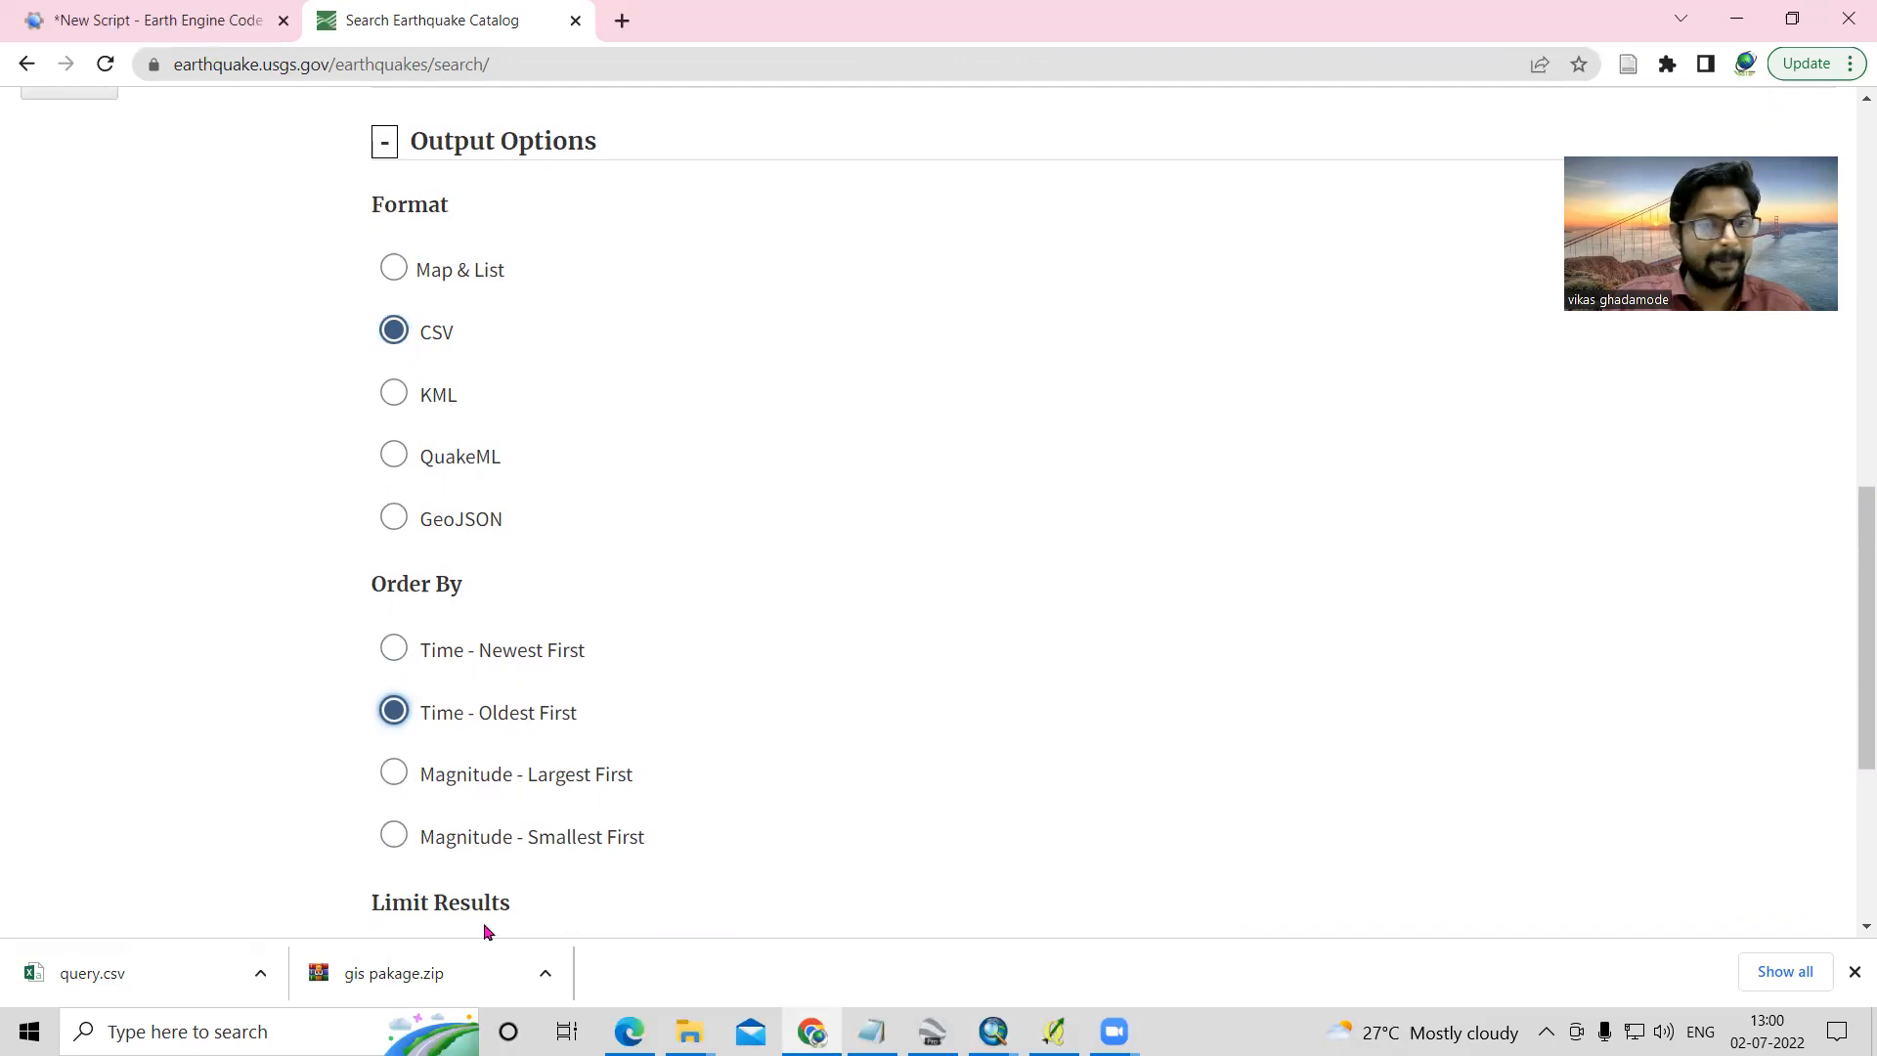
- Run the catalog search to download the earthquake records as a CSV file, and go back to the basic options
scroll(586, 846, down, 4)
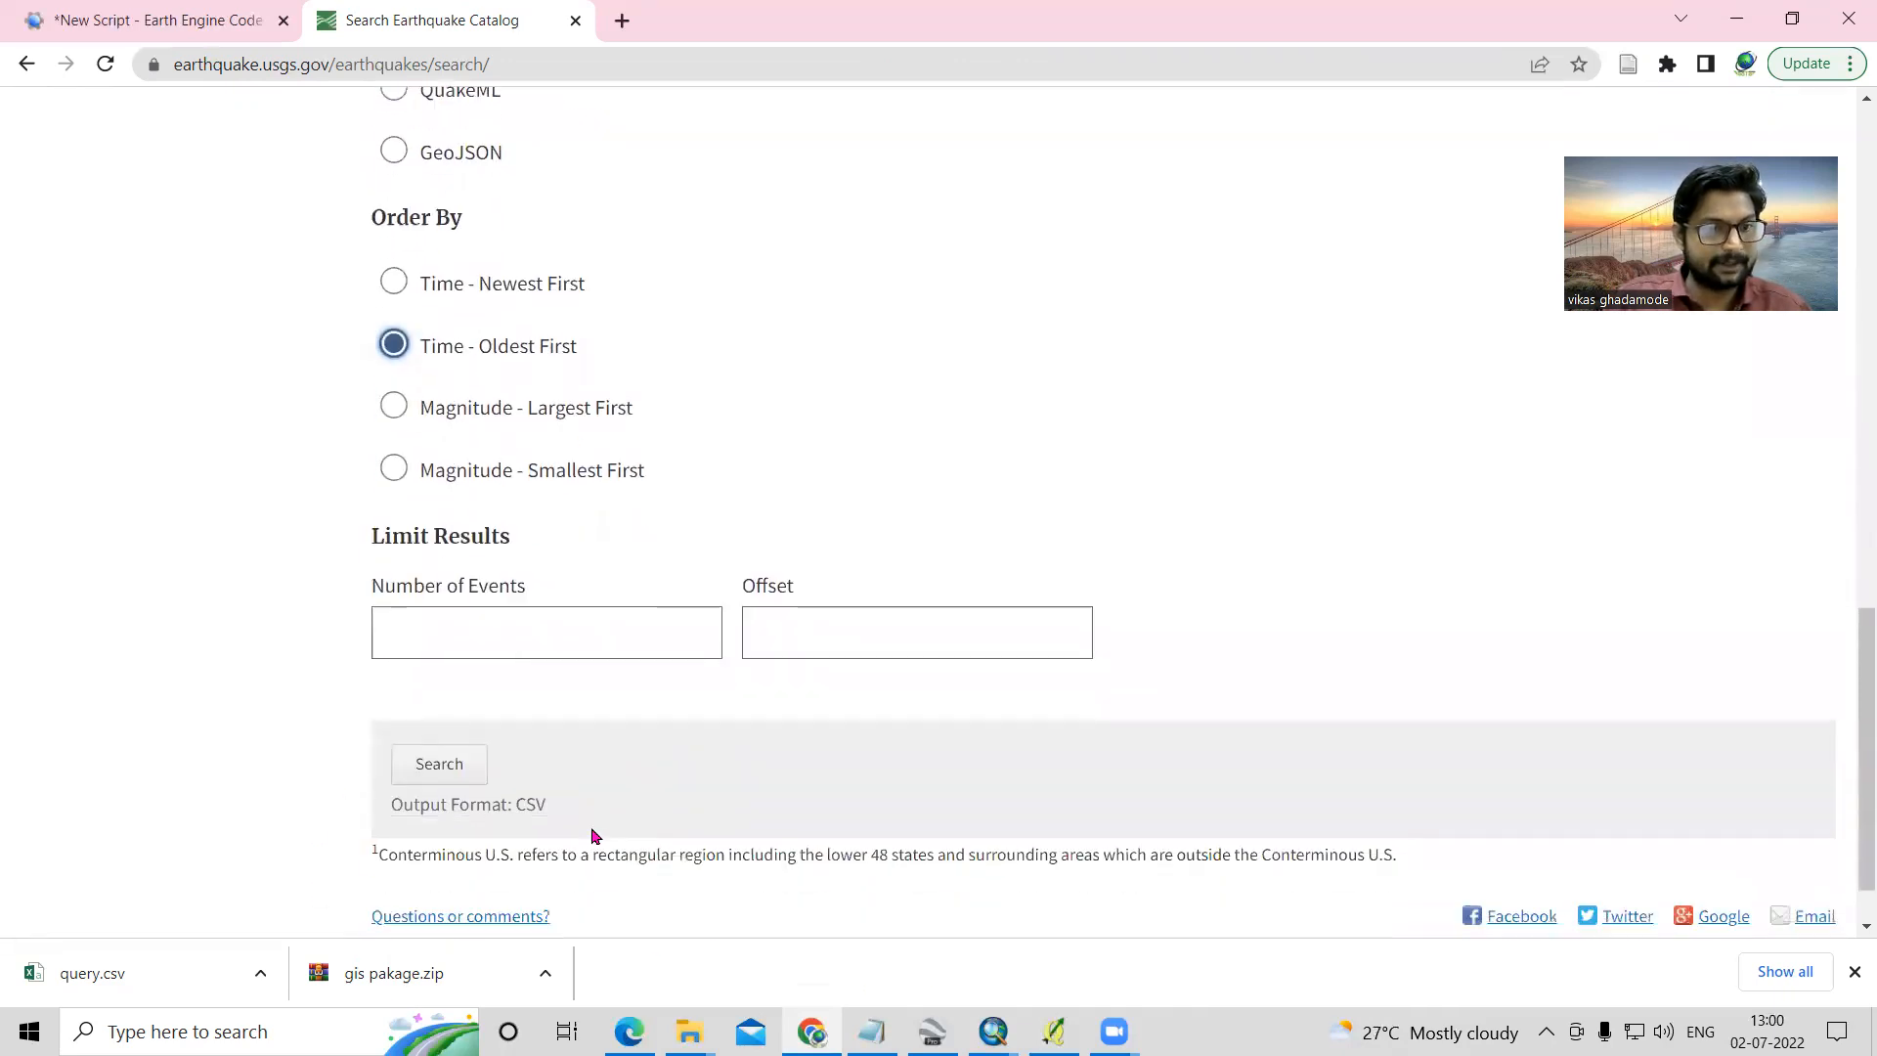
click(428, 772)
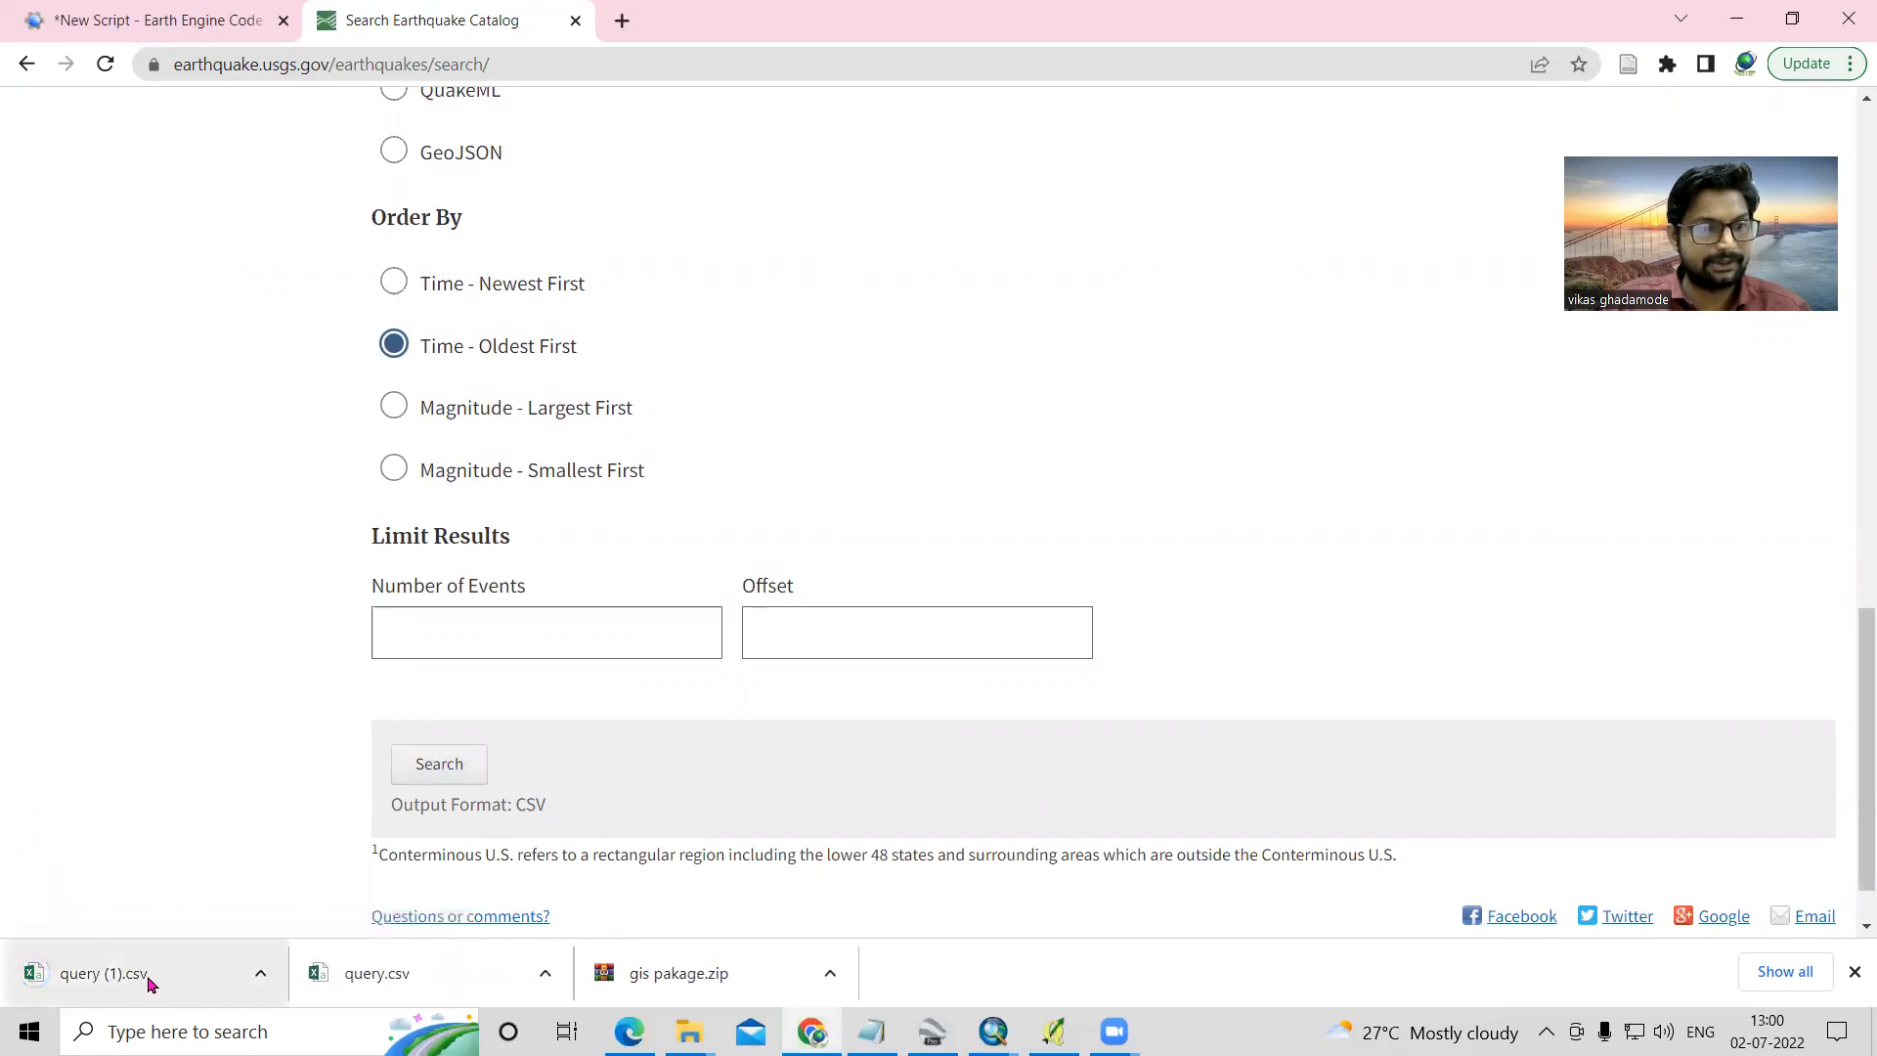
scroll(999, 516, up, 3)
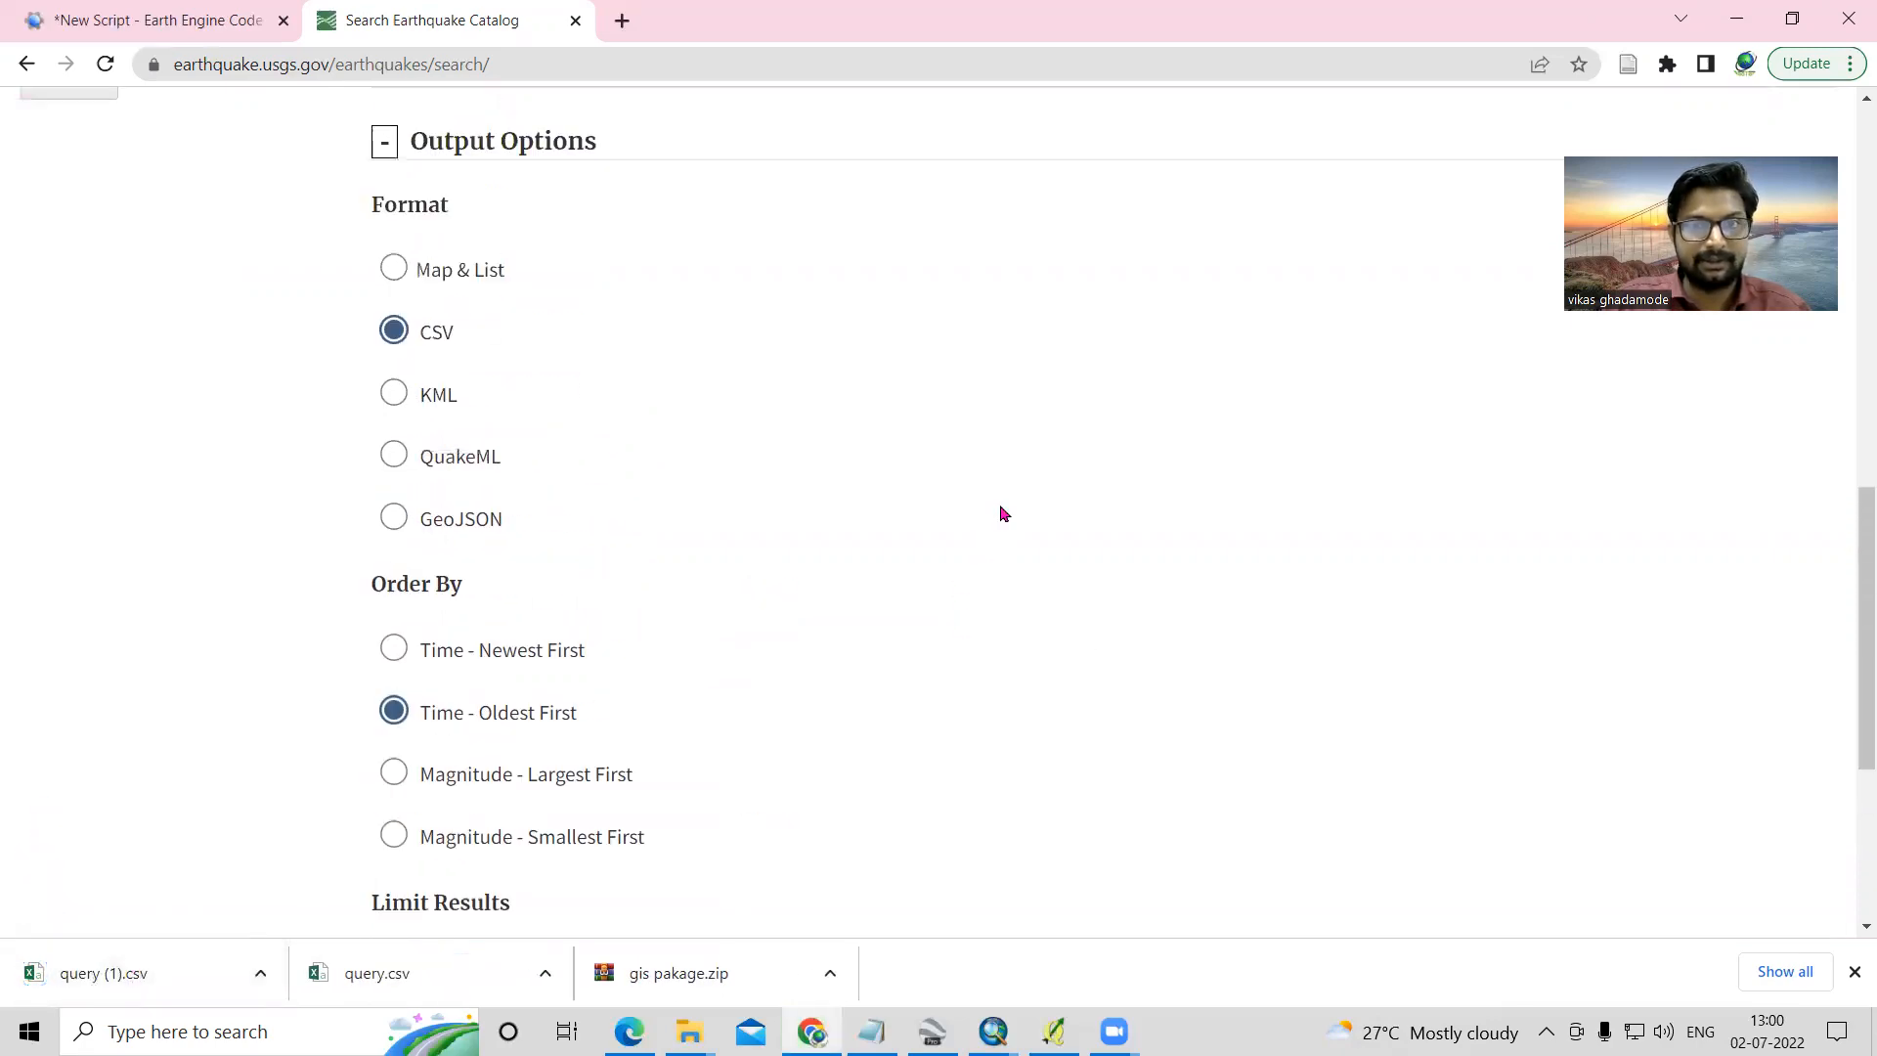
scroll(1002, 517, up, 5)
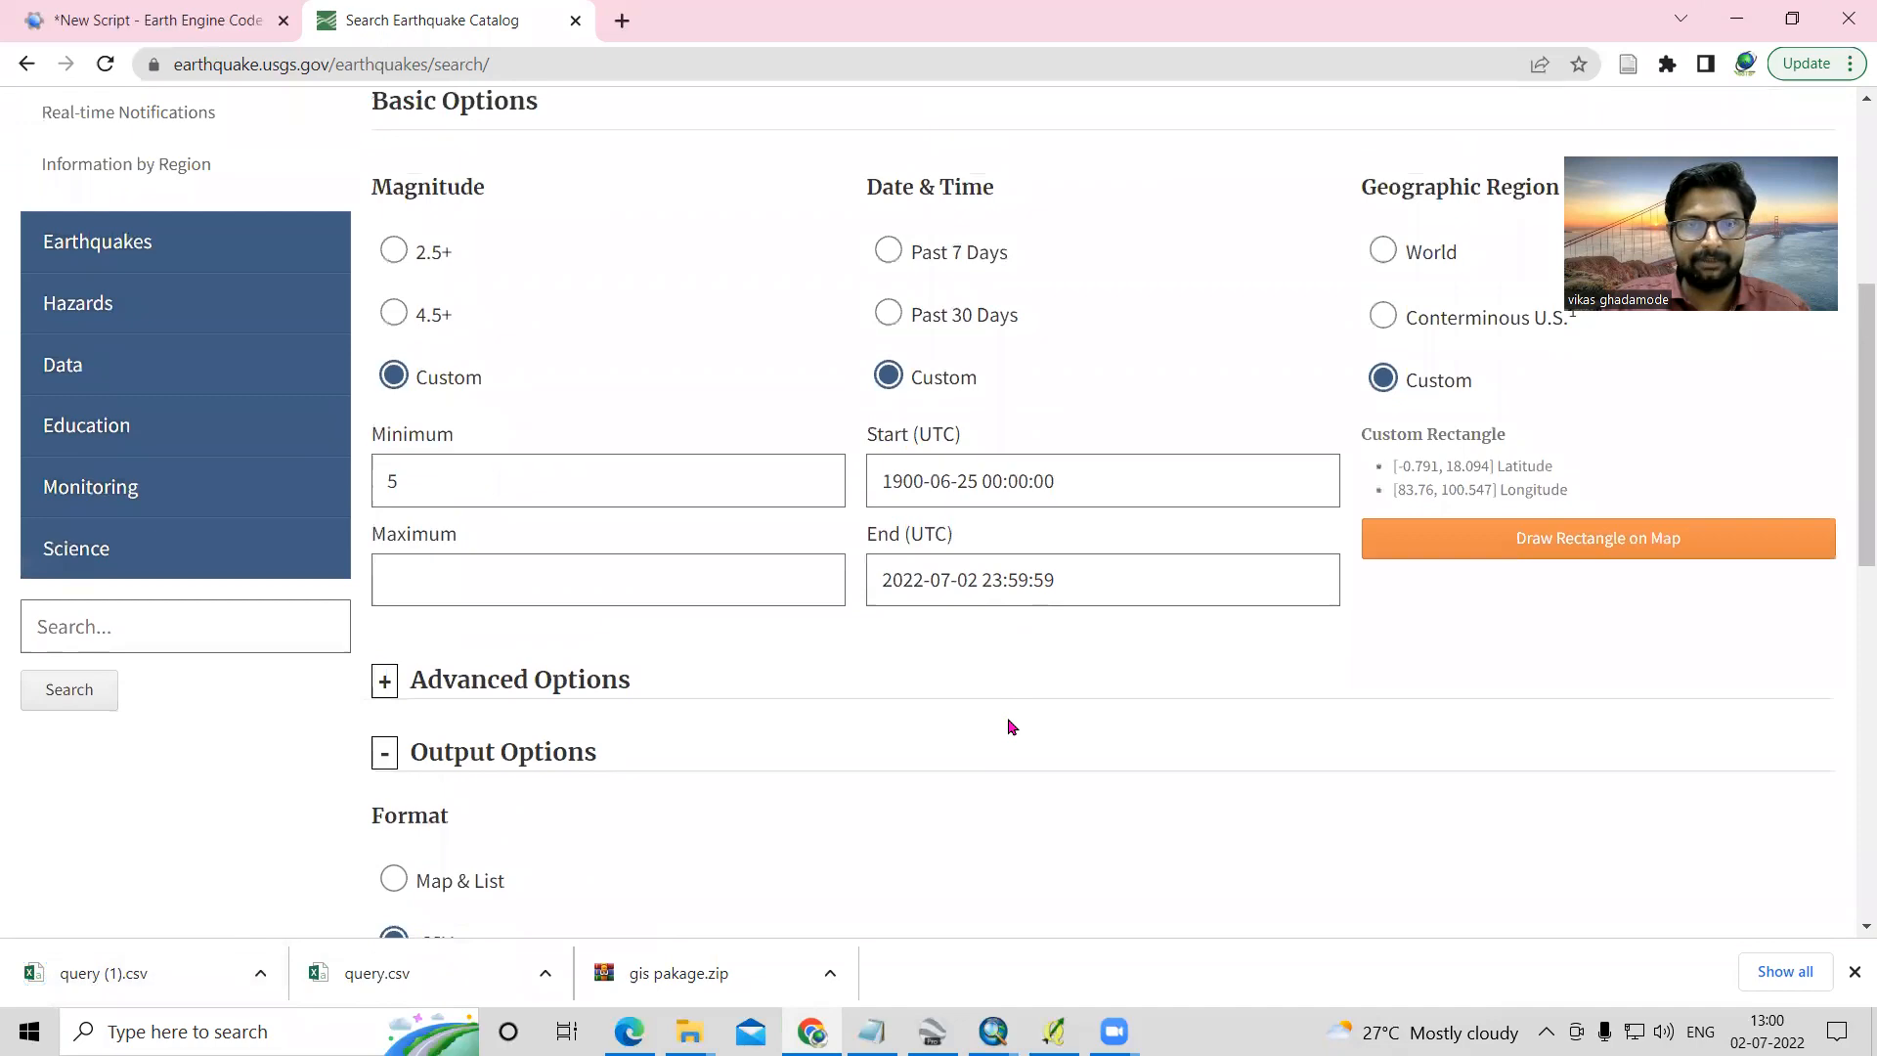
scroll(1007, 726, up, 1)
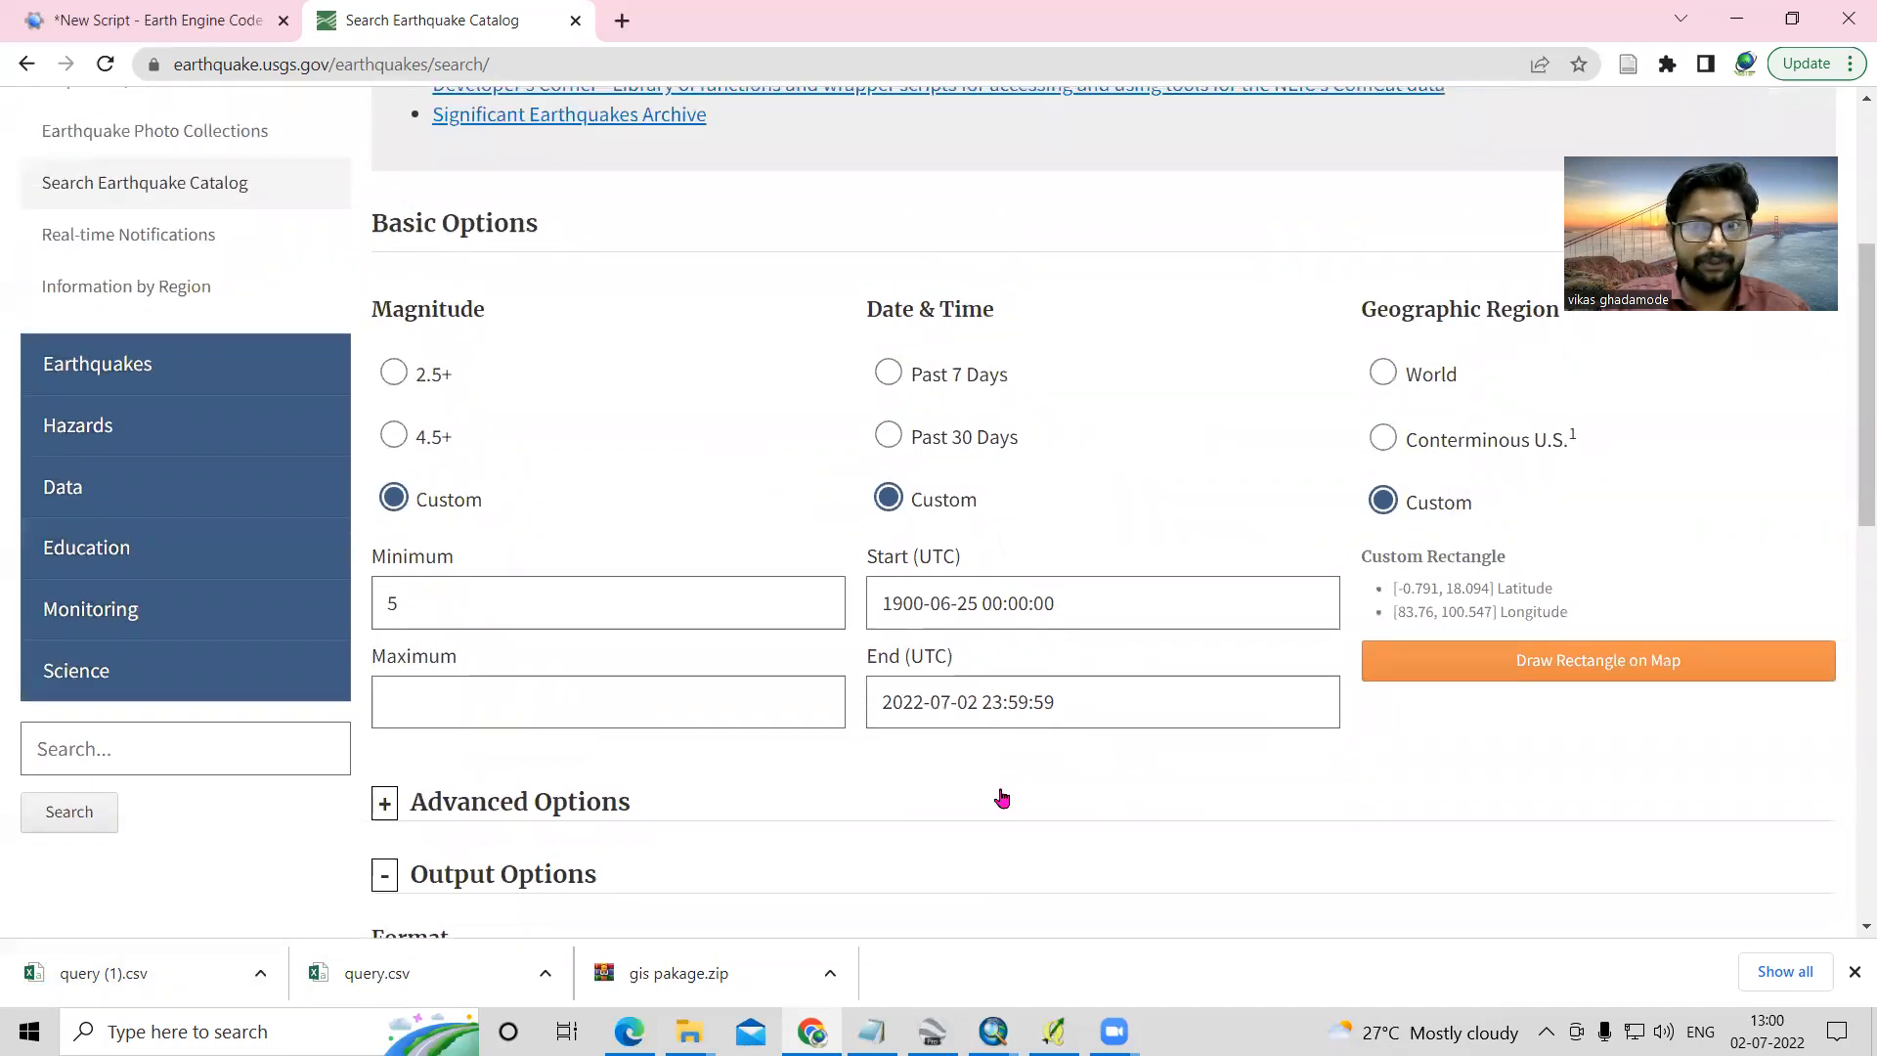
- Open the downloaded query (1).csv in Excel and look through its time, depth and mag columns
scroll(997, 795, down, 10)
click(136, 995)
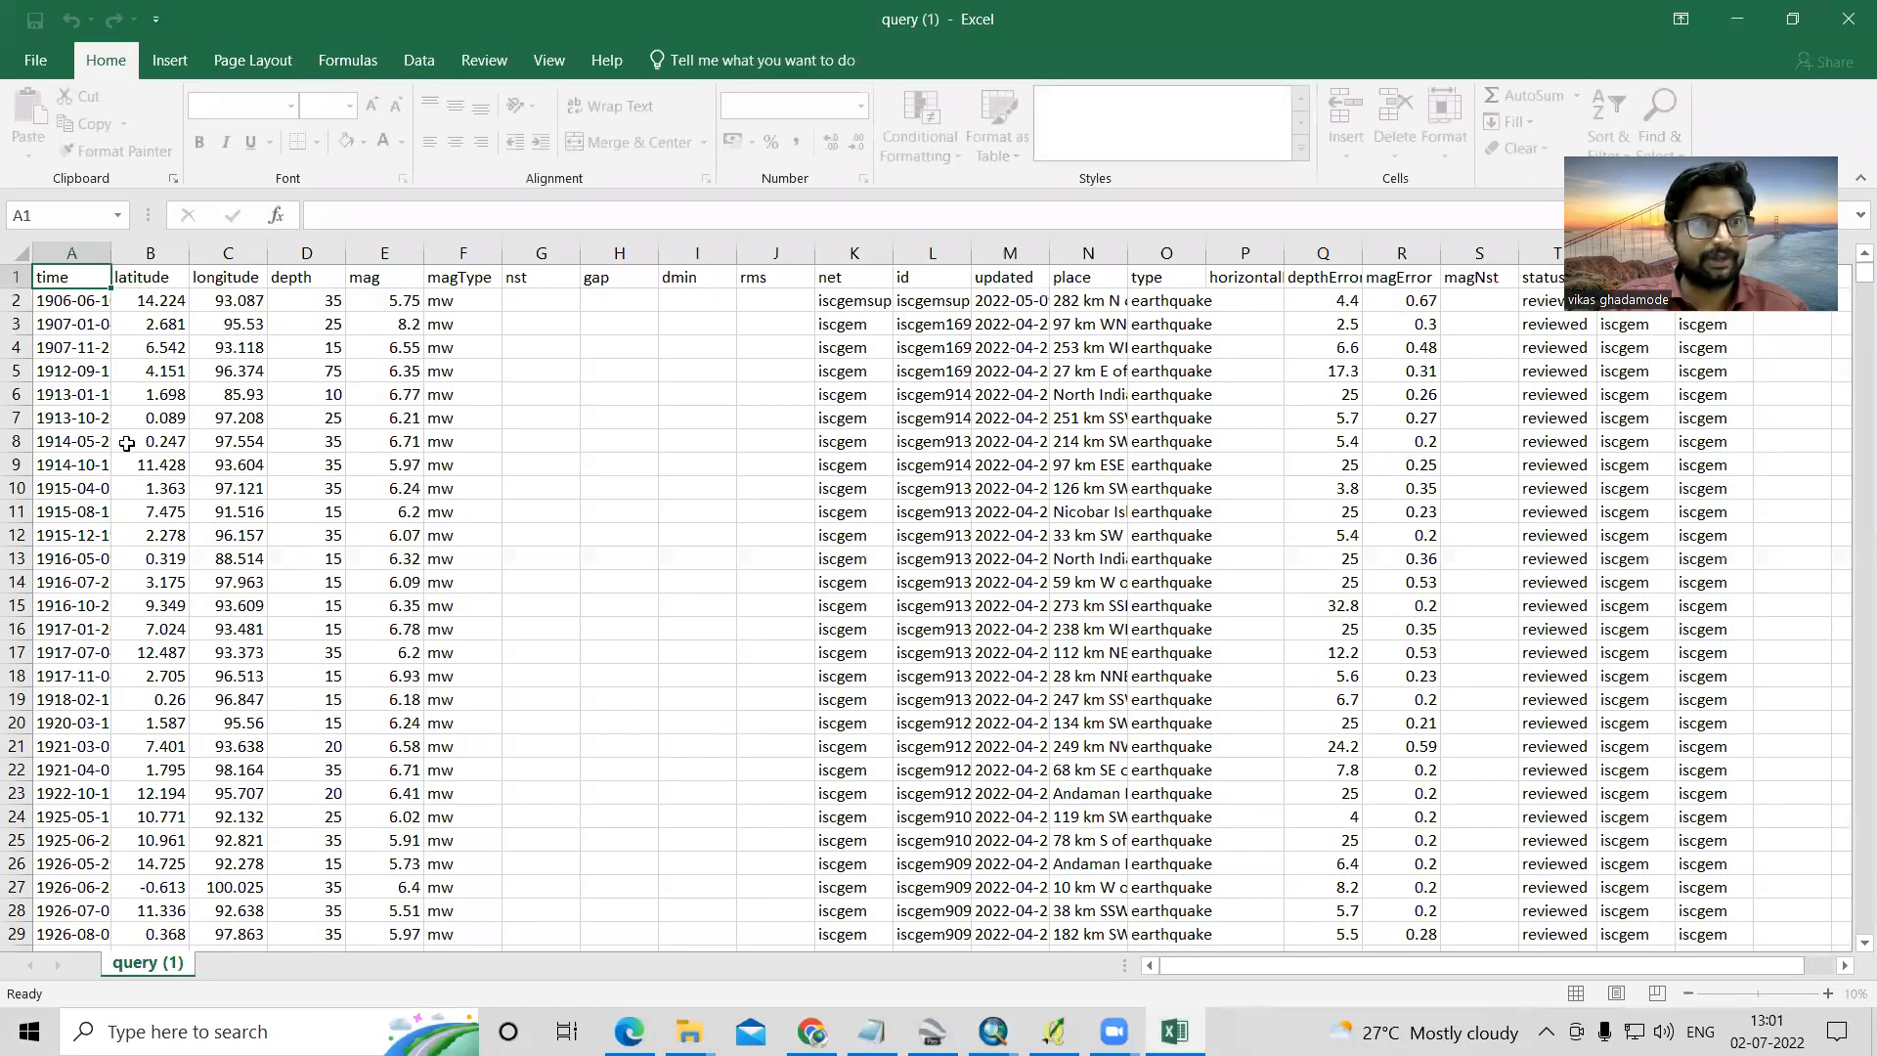
click(54, 303)
drag(54, 303, 64, 435)
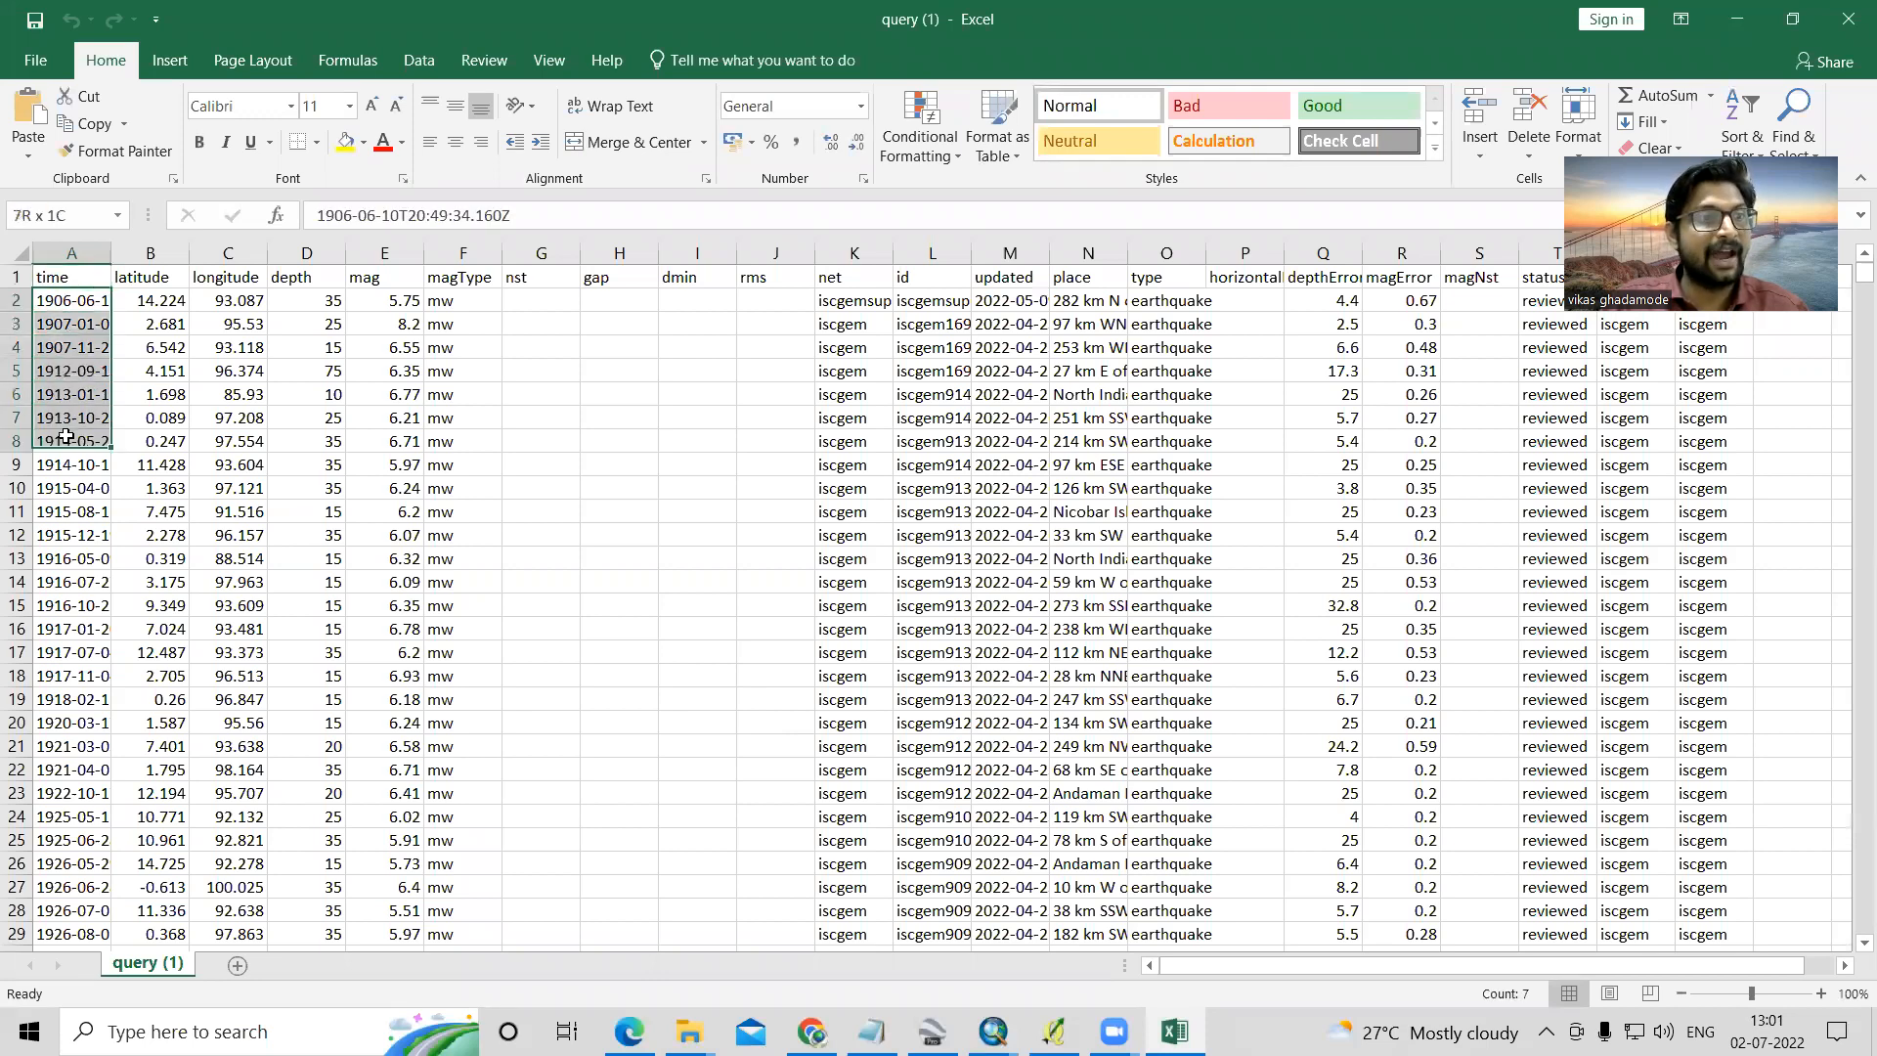
click(67, 420)
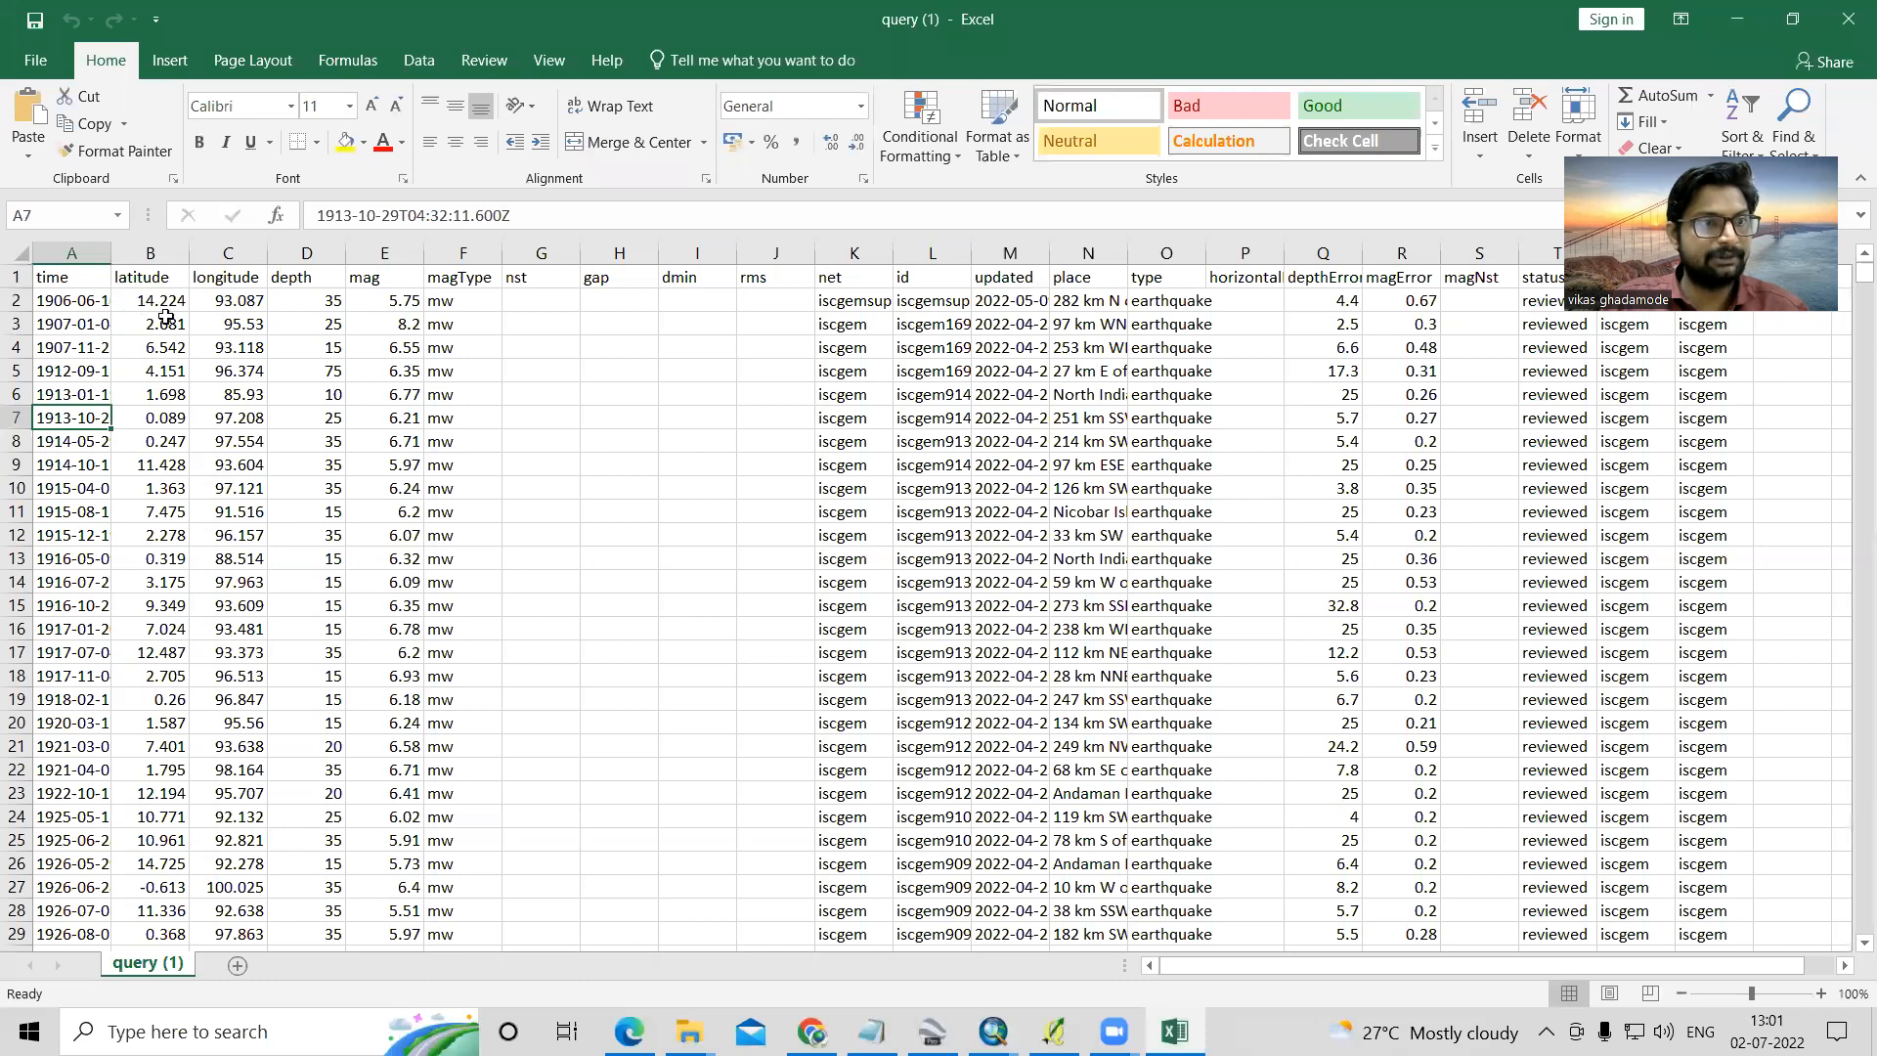
click(299, 304)
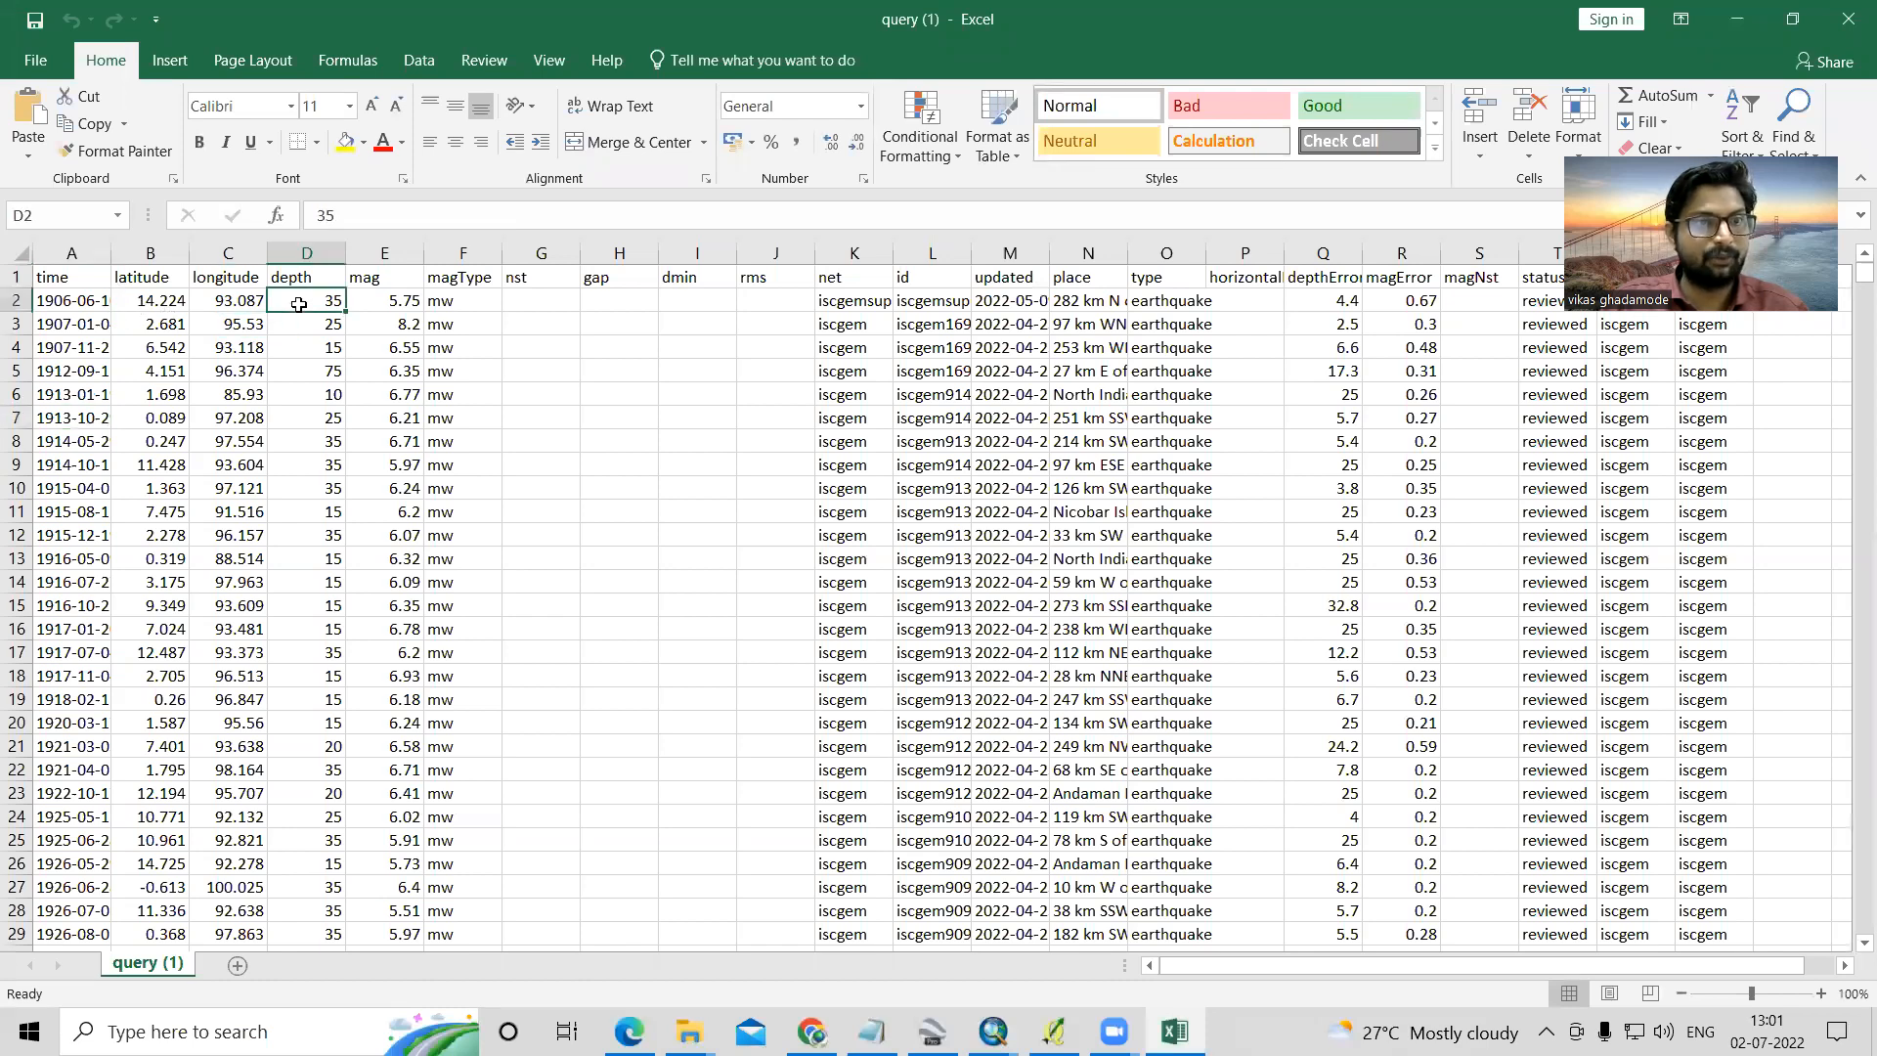
click(376, 307)
scroll(401, 560, down, 1)
scroll(381, 597, up, 1)
- Delete the nst, gap, dmin and rms columns from the earthquake sheet
drag(540, 253, 747, 253)
right_click(752, 254)
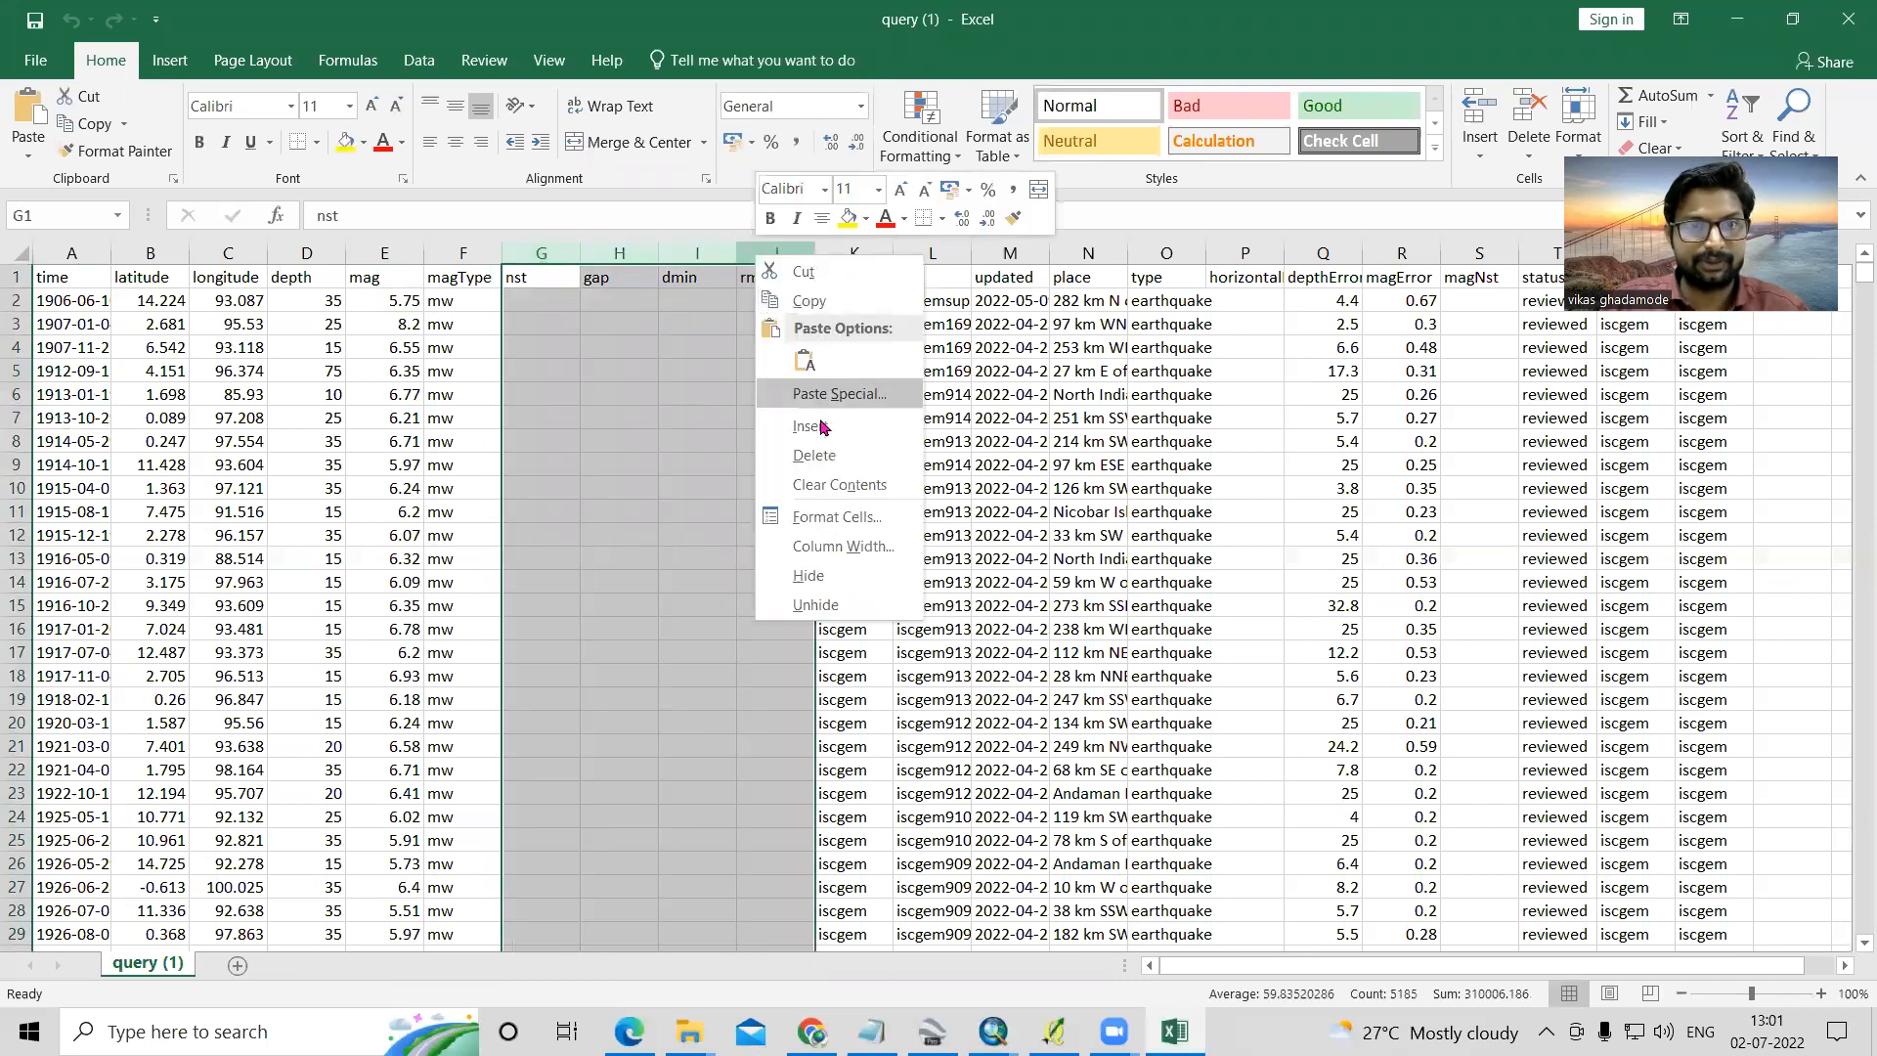
click(824, 457)
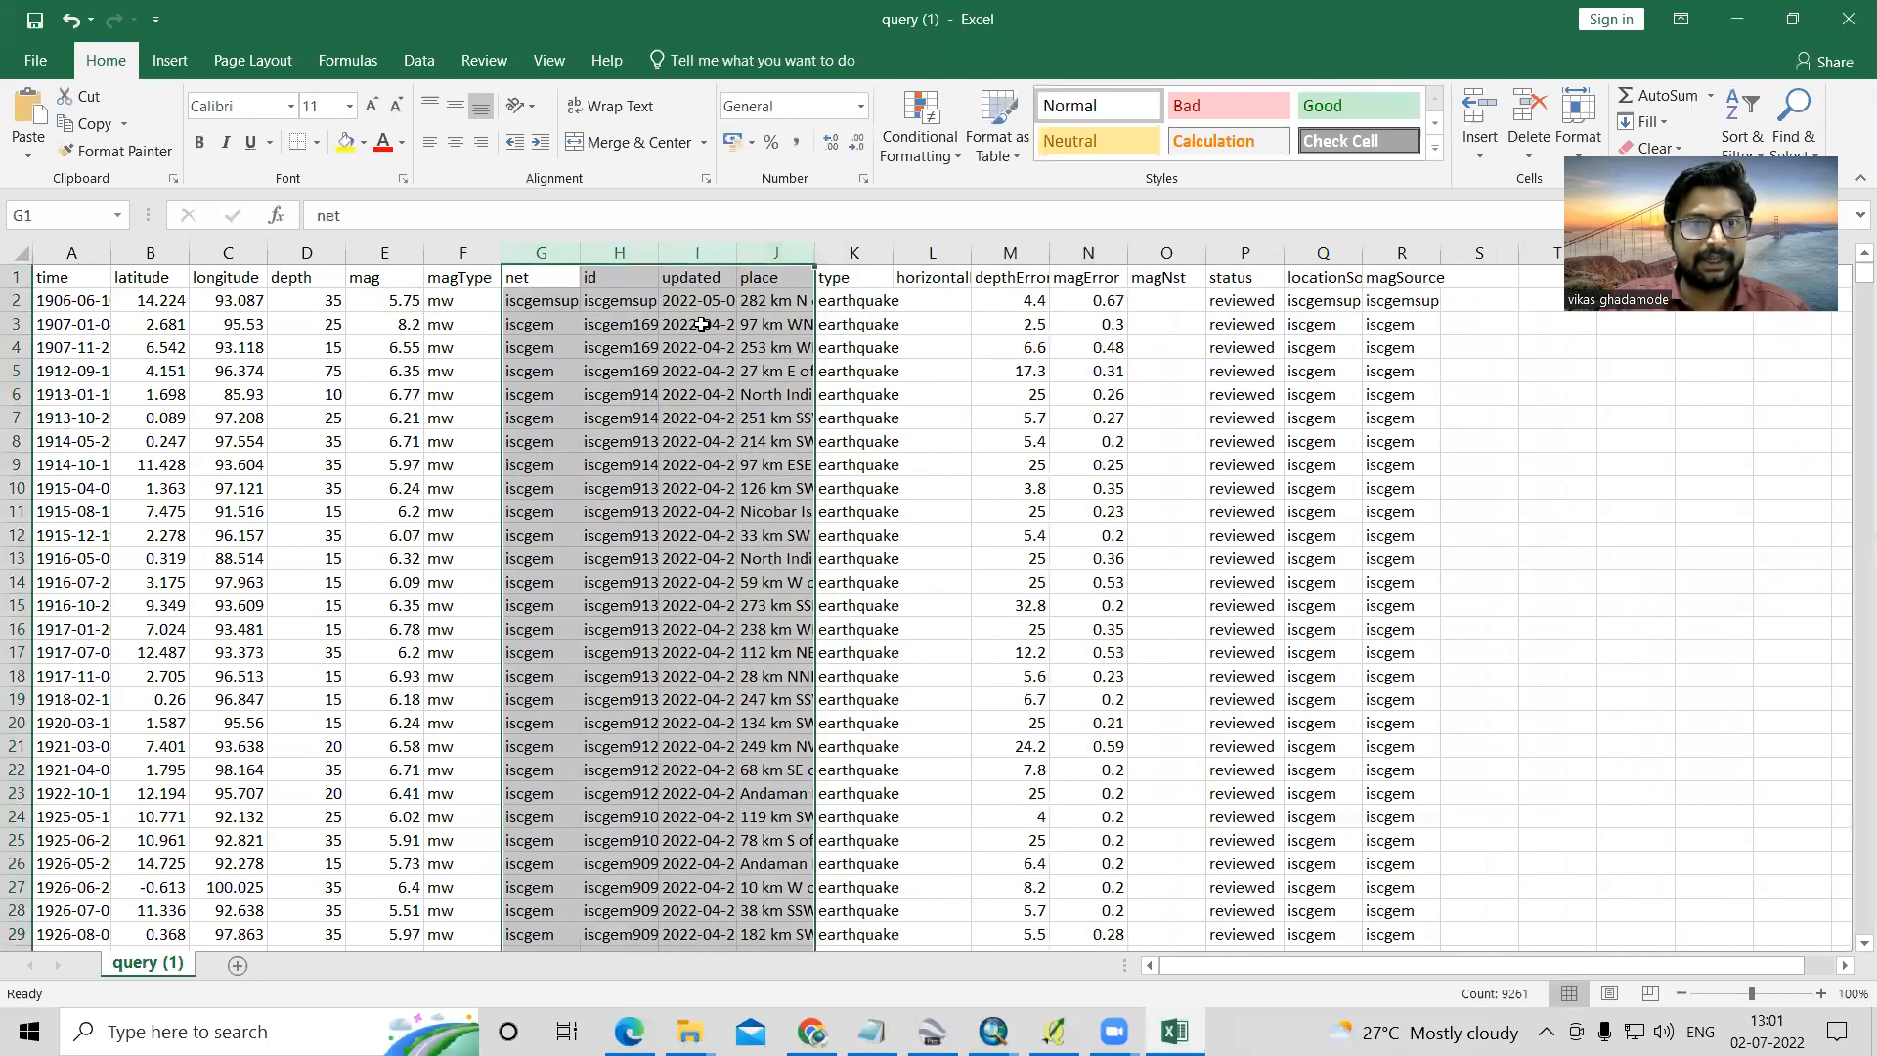
- Auto-fit the widths of the updated, place and time columns to their contents and skim the place entries
click(728, 300)
double_click(736, 253)
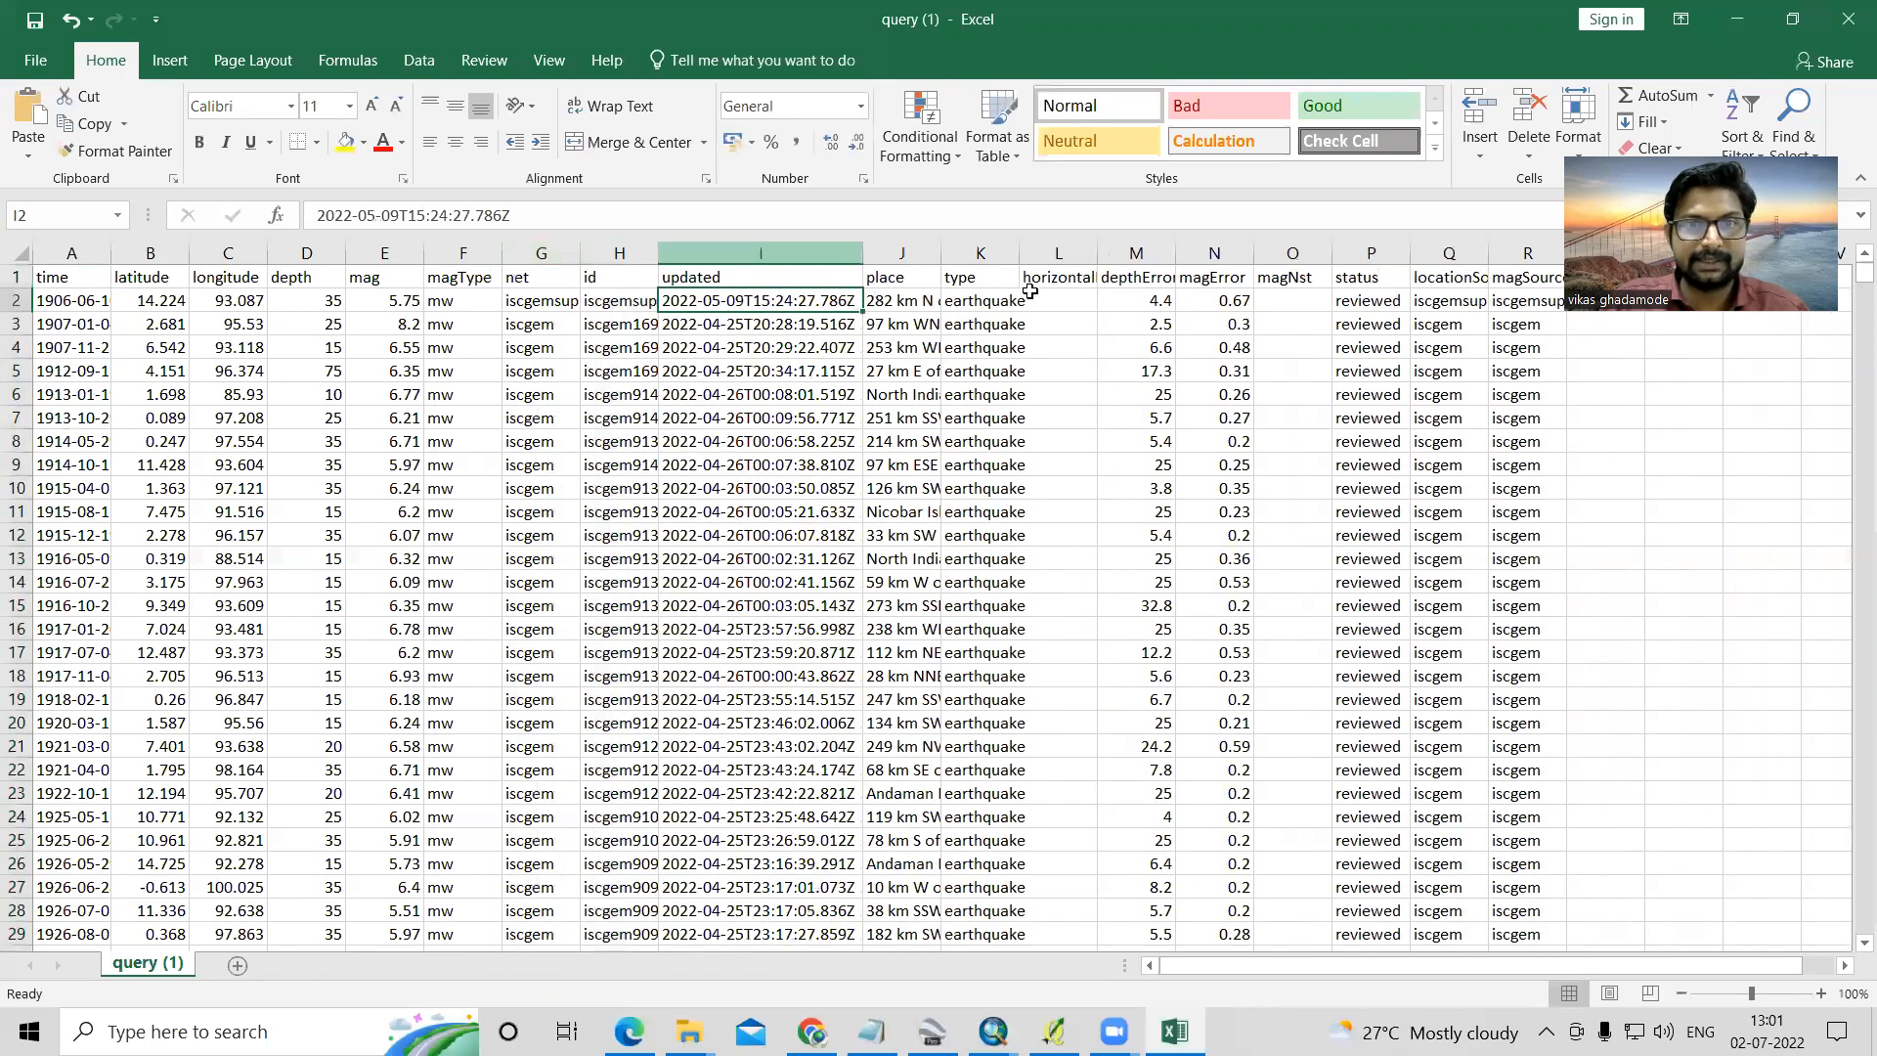
double_click(941, 253)
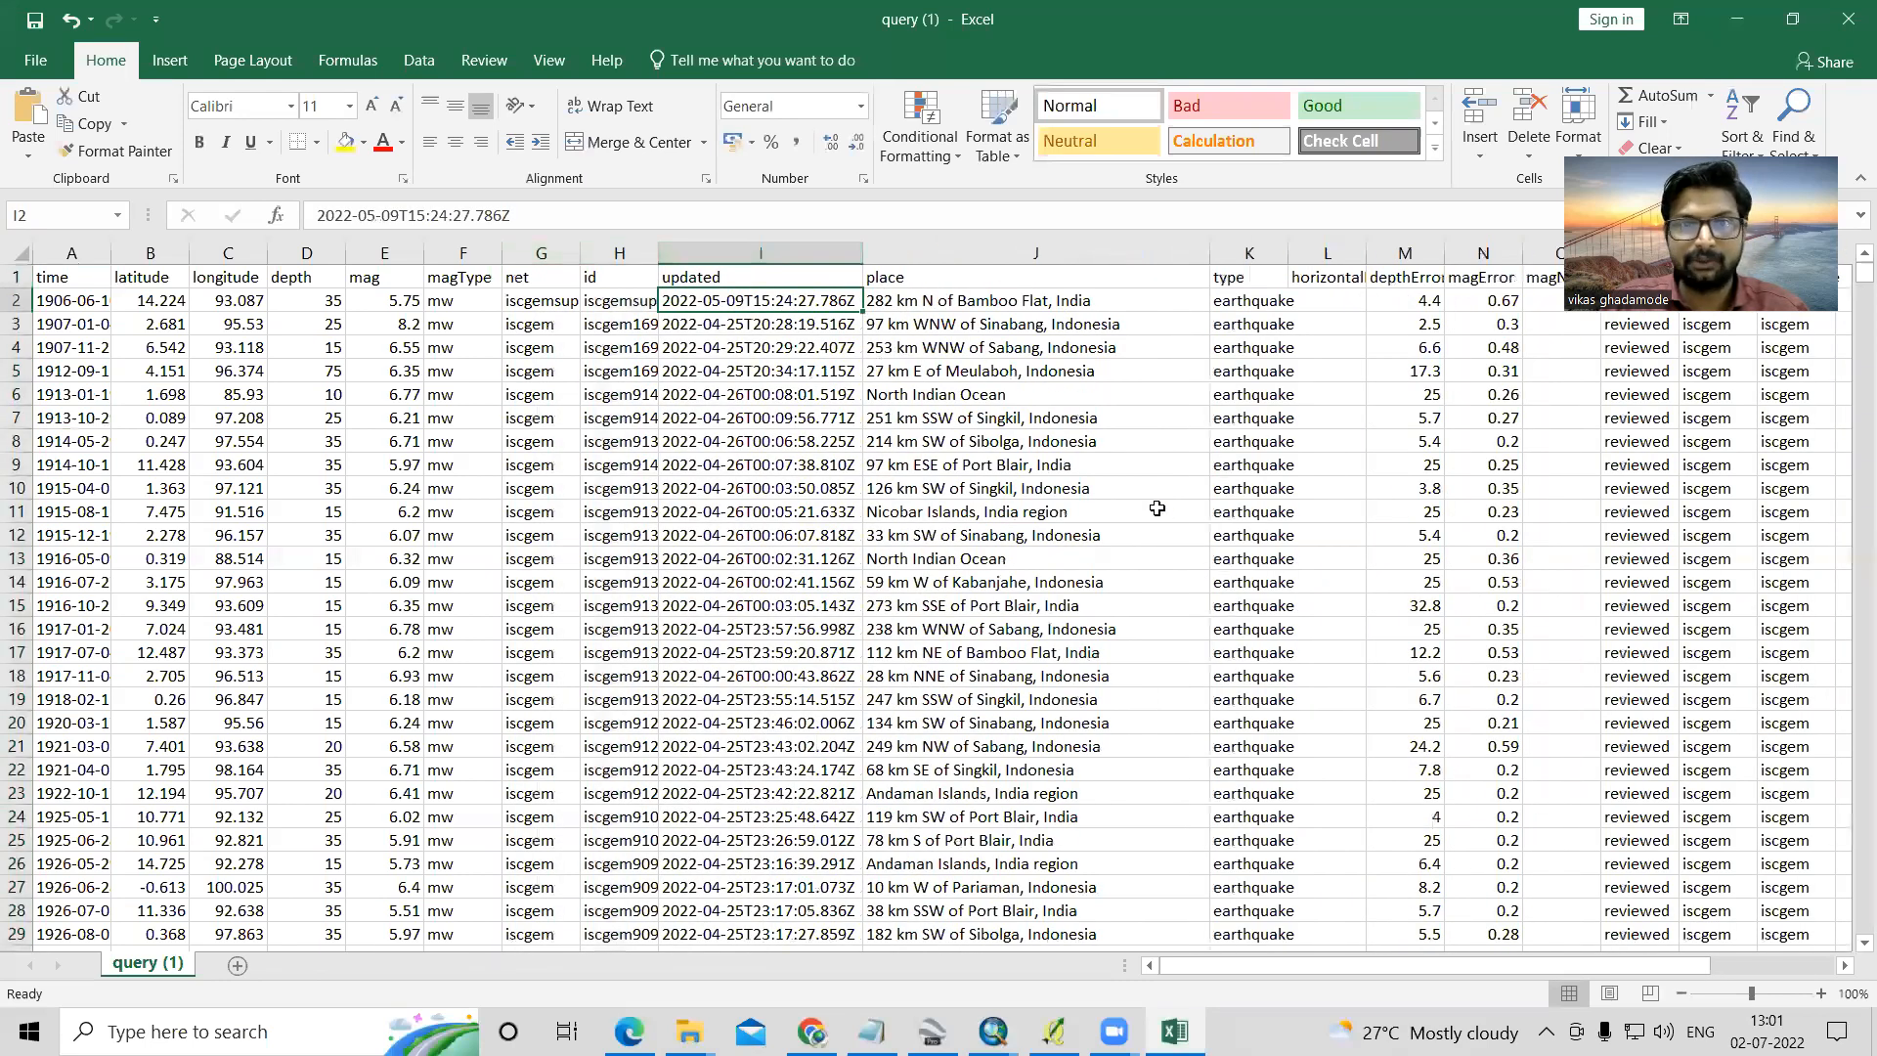
click(981, 299)
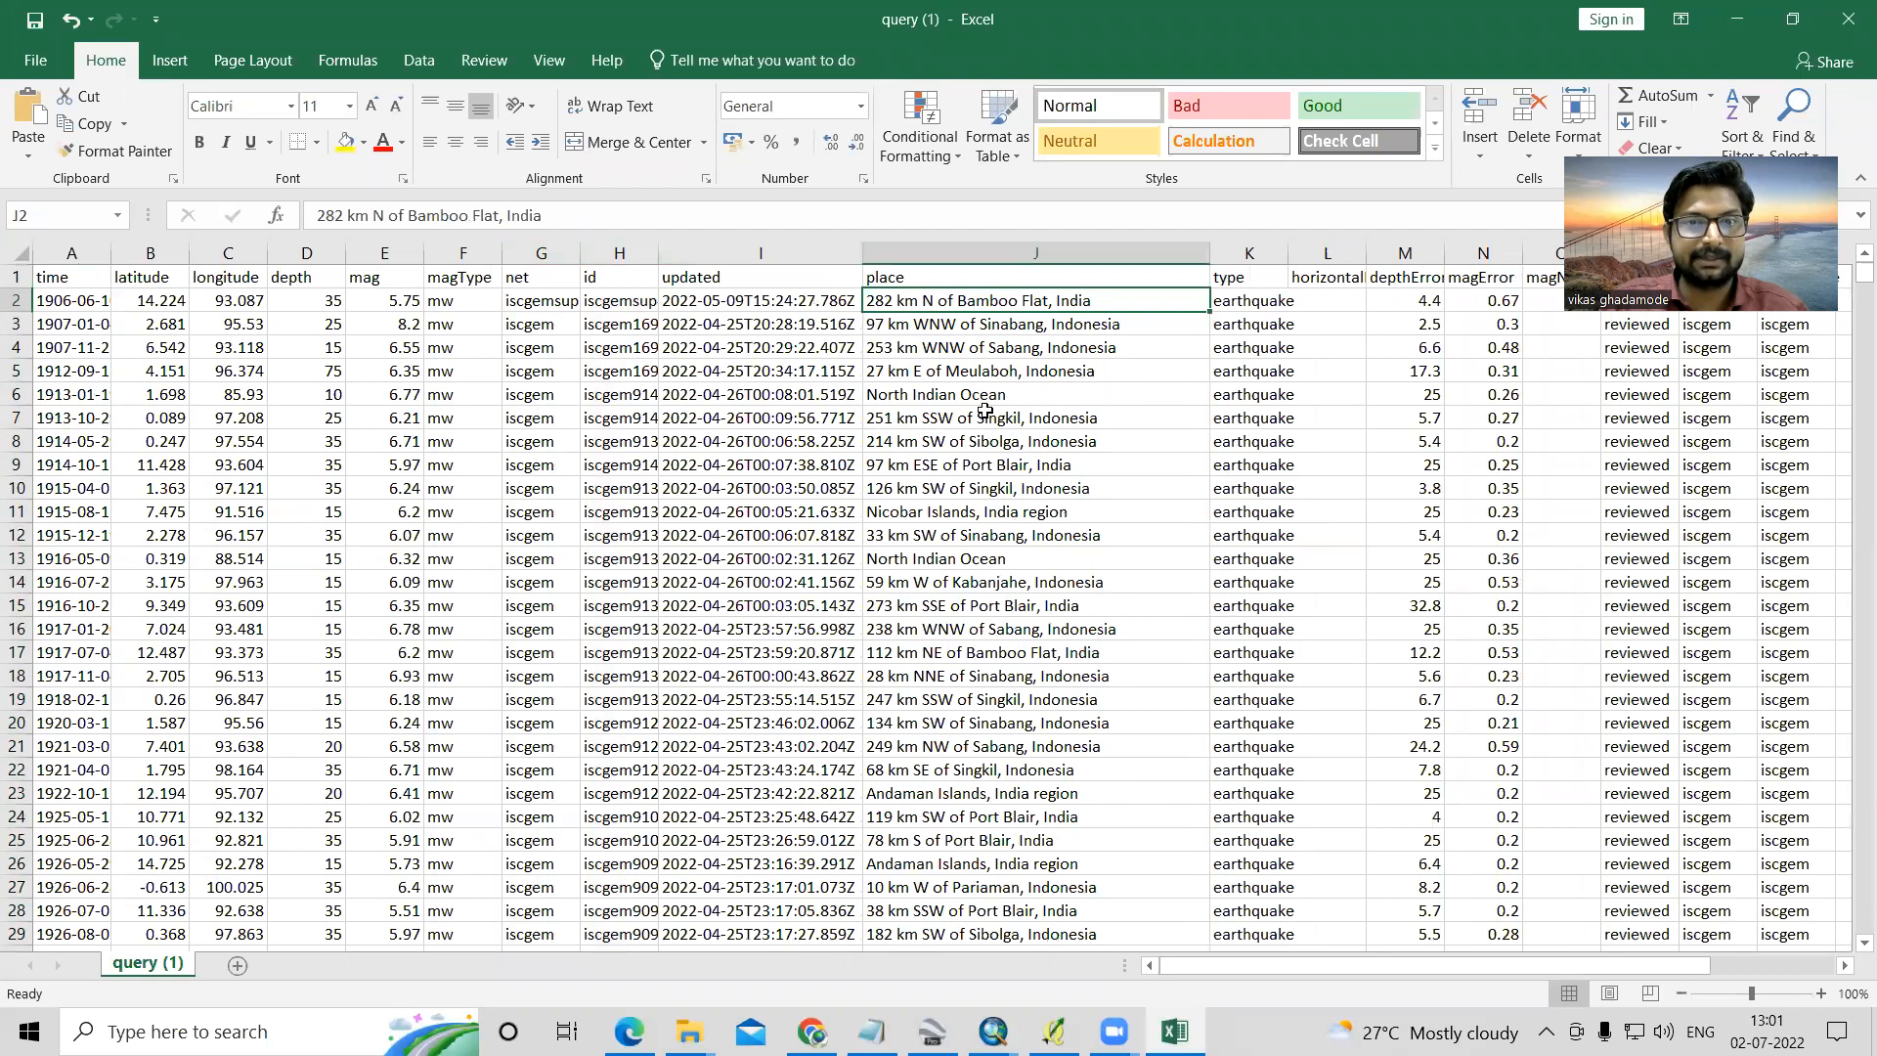
scroll(1028, 577, down, 7)
scroll(1028, 588, up, 1)
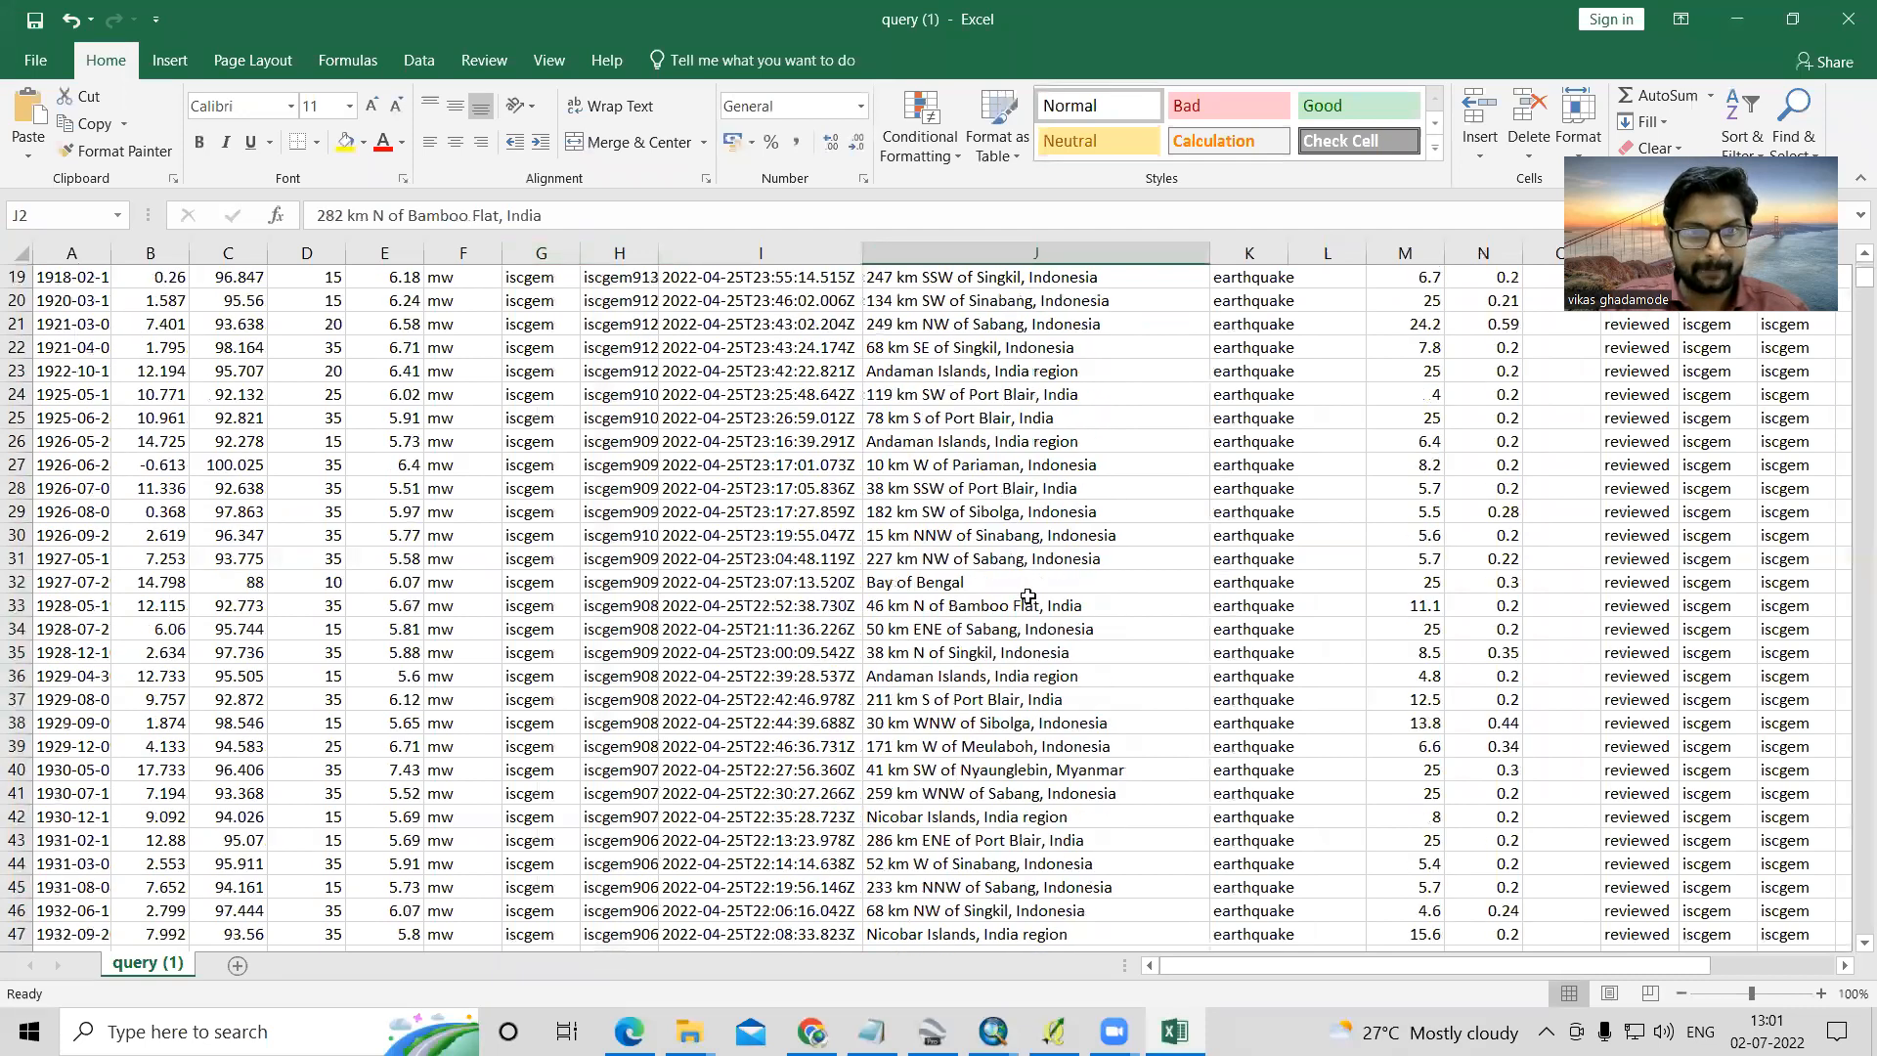
scroll(1028, 600, up, 6)
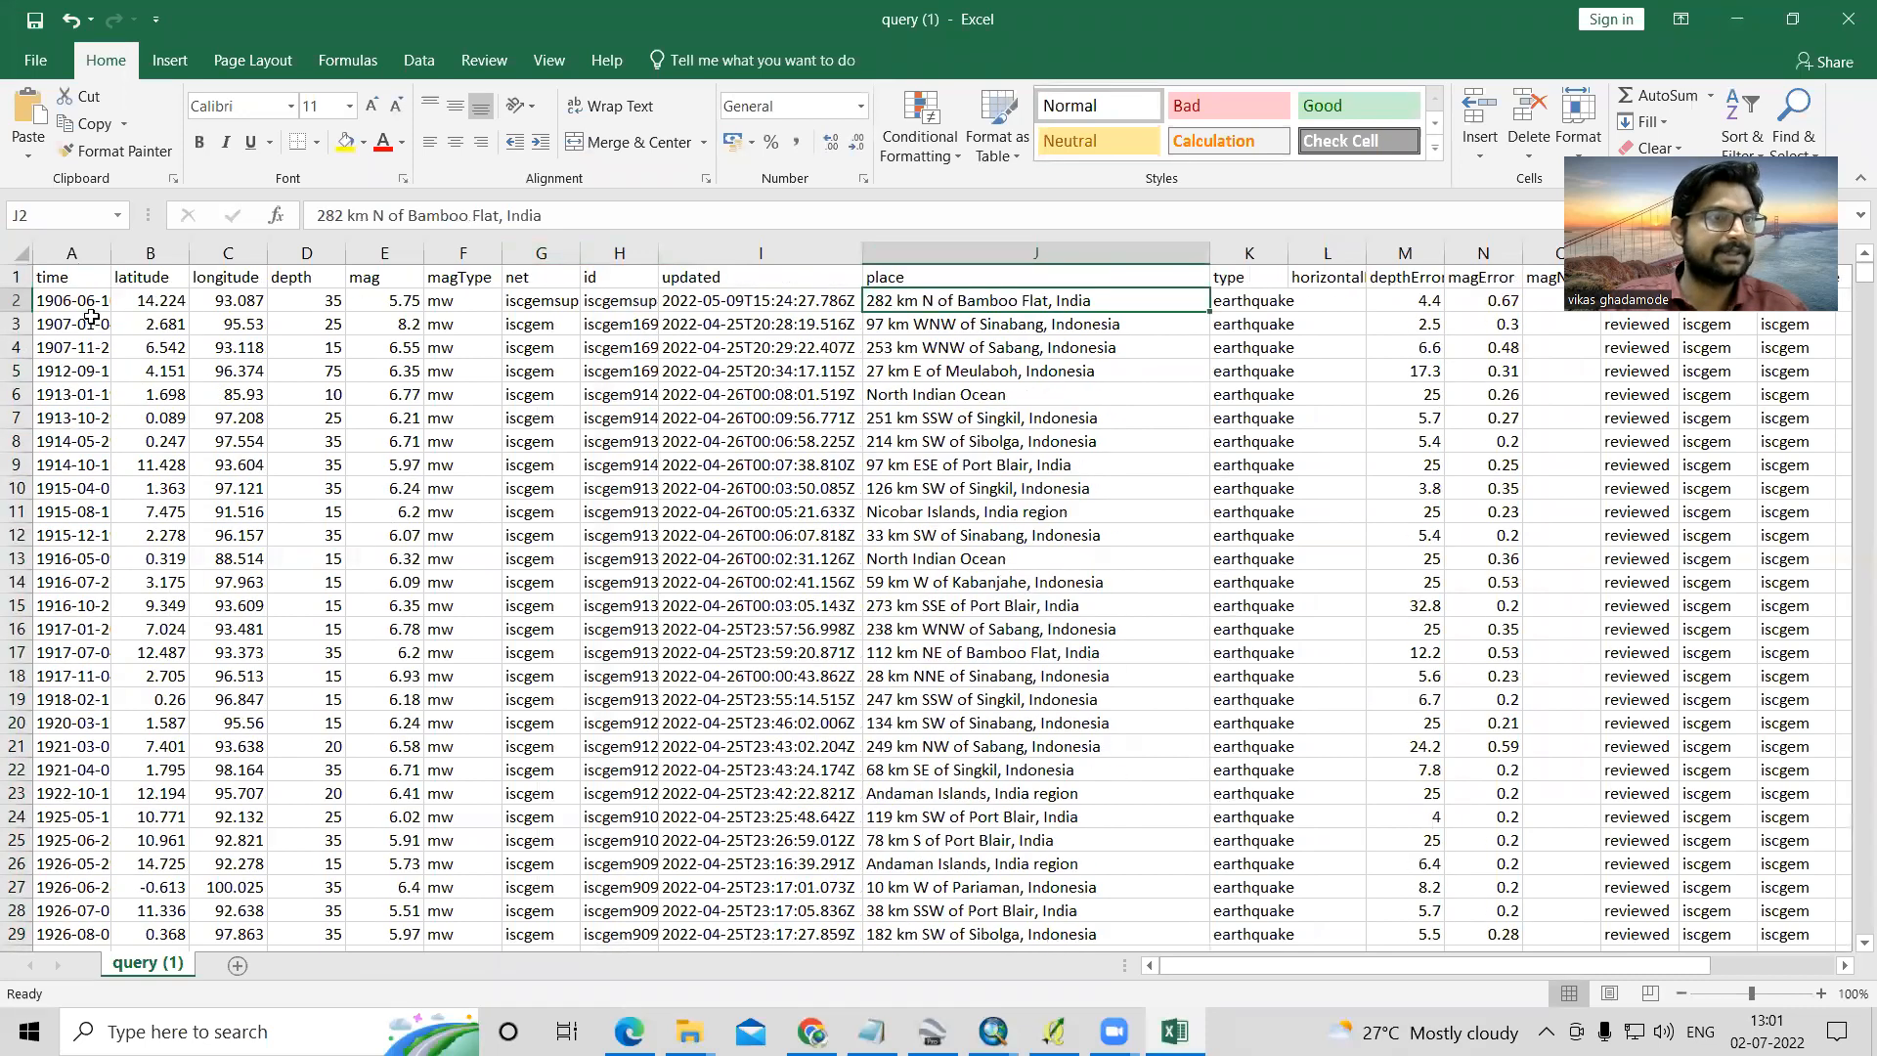
double_click(110, 253)
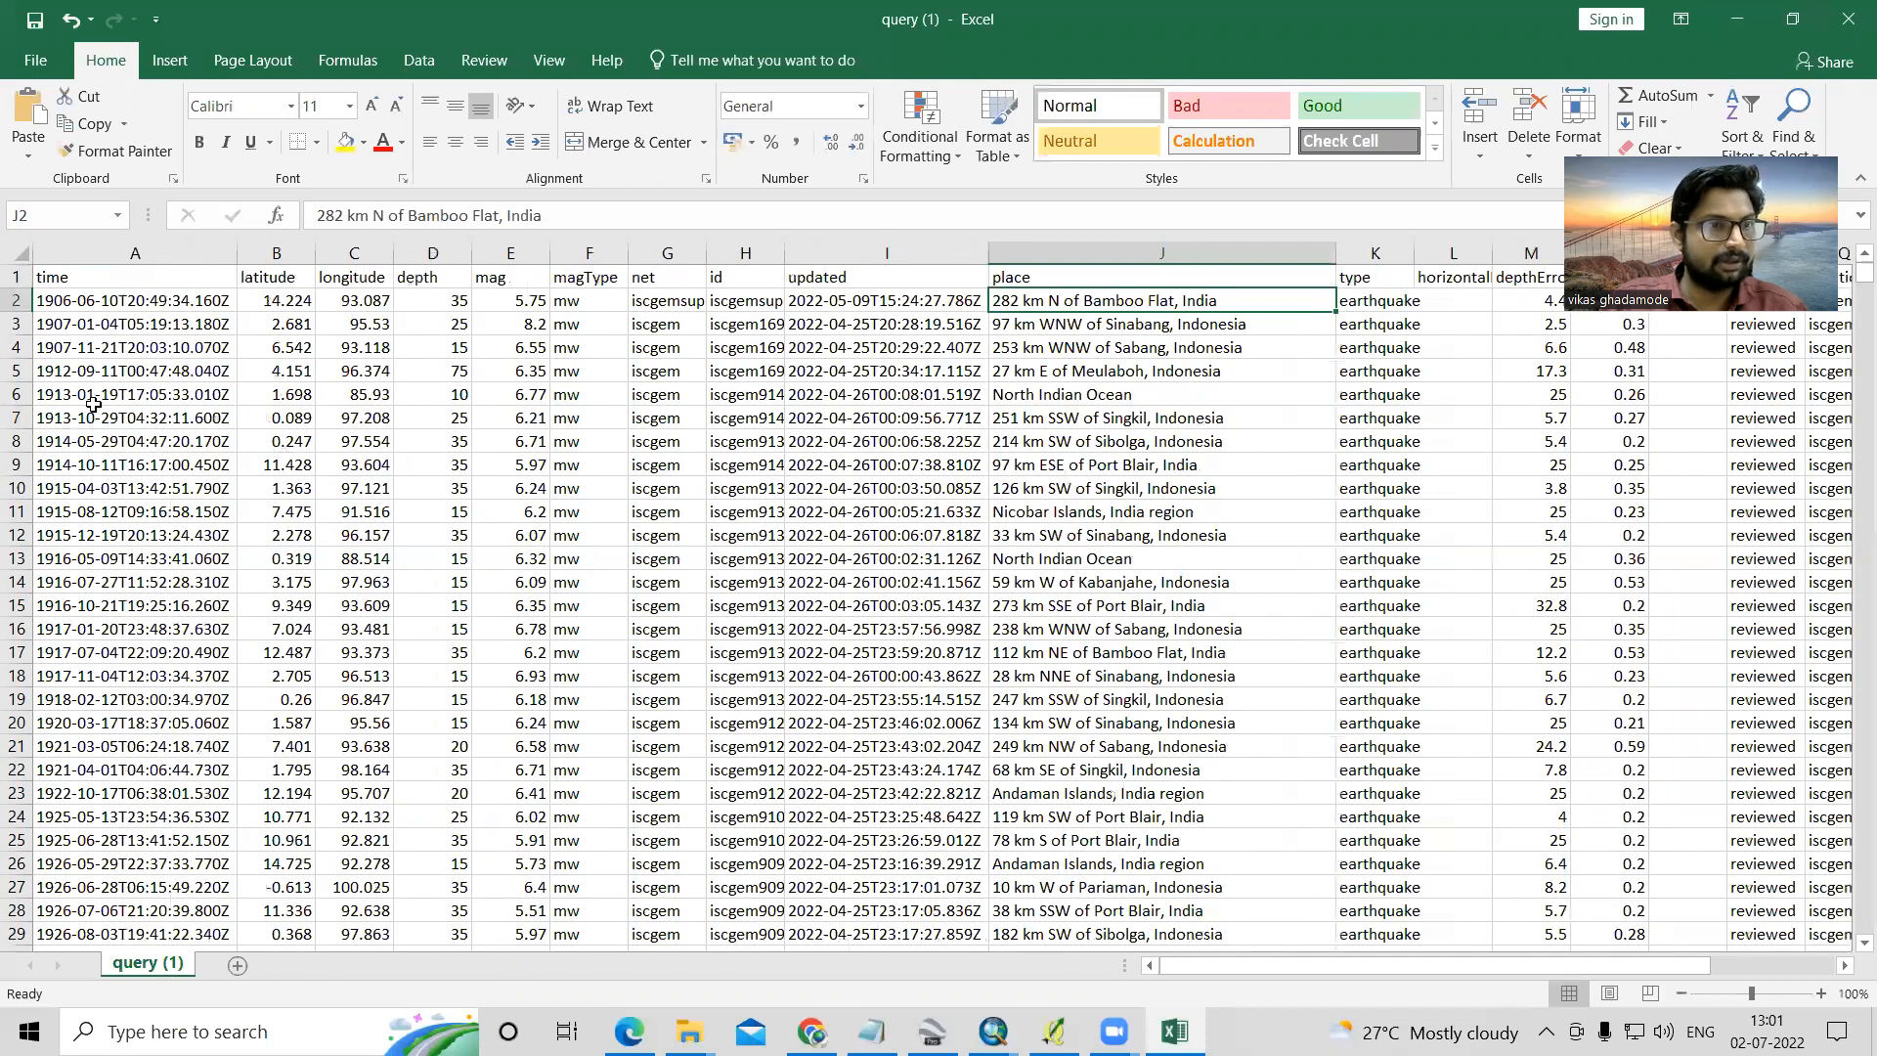
- Examine the time, latitude, longitude, depth and mag fields of the earthquake table
click(136, 300)
click(274, 270)
click(352, 278)
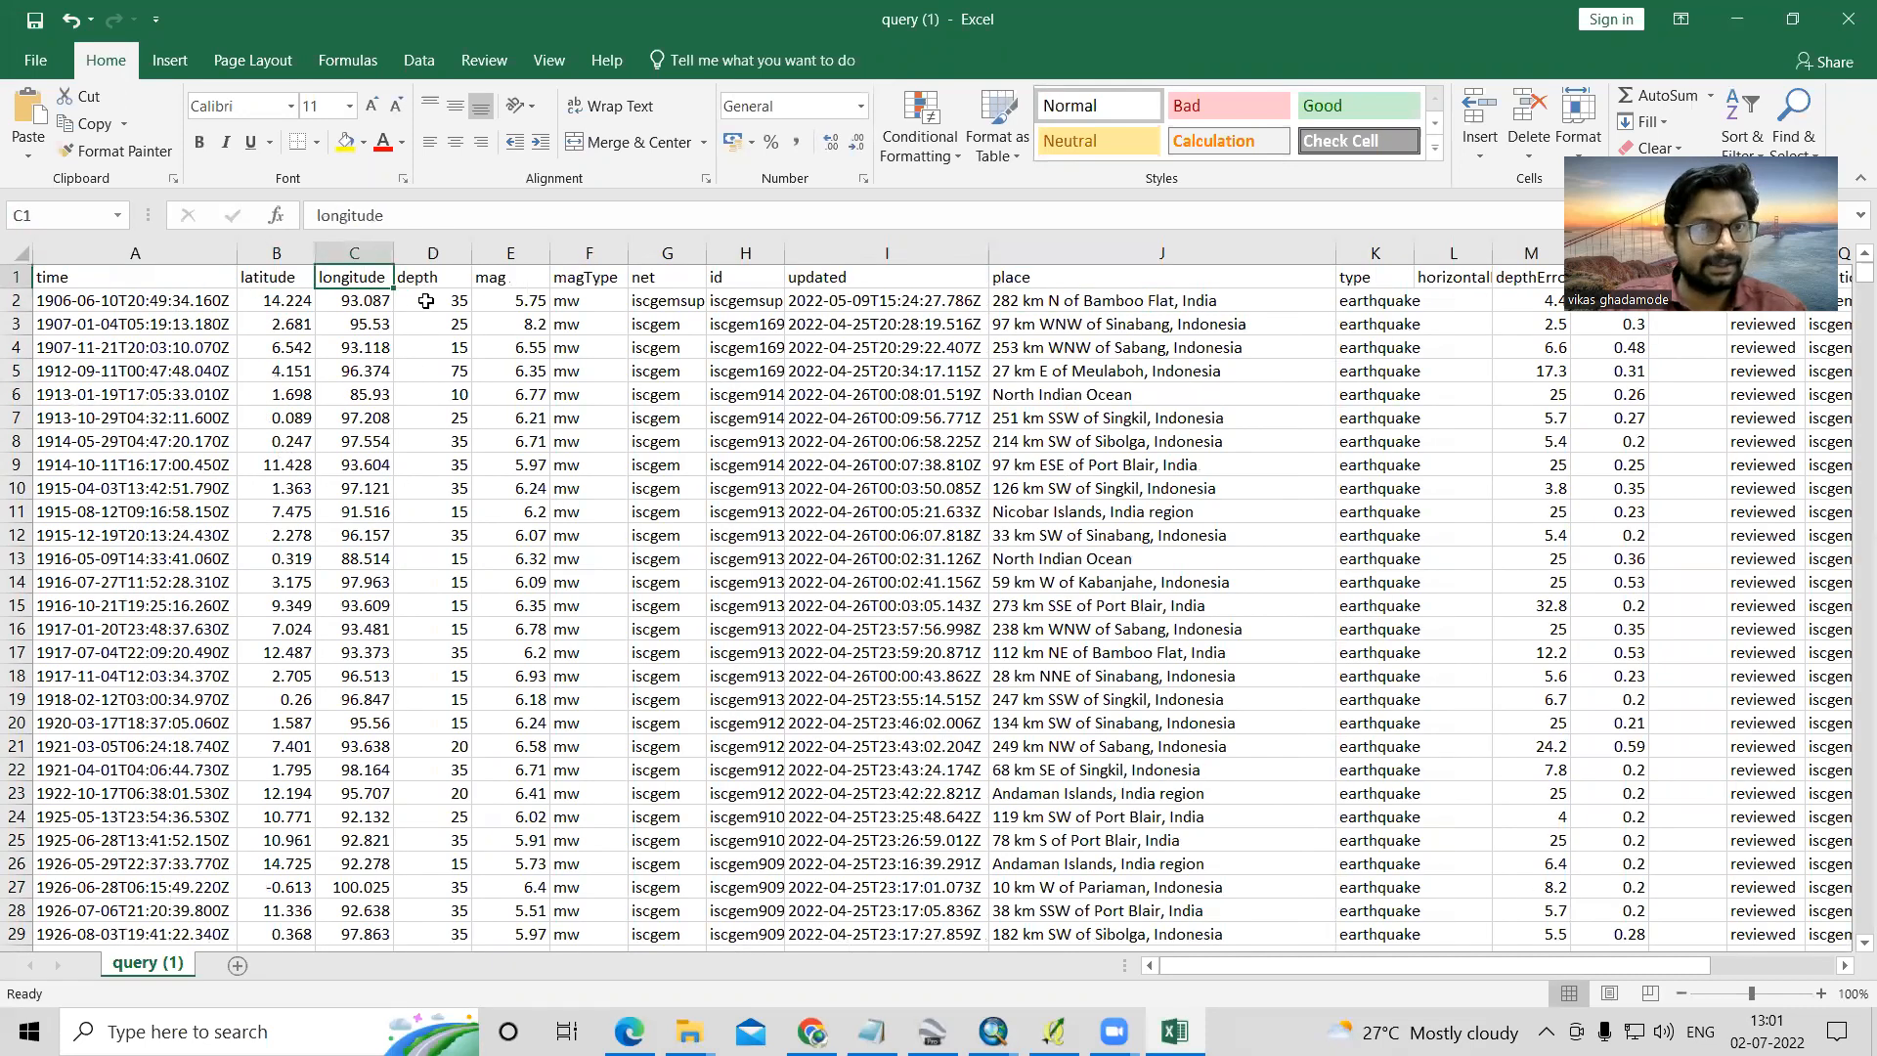
click(419, 282)
click(498, 280)
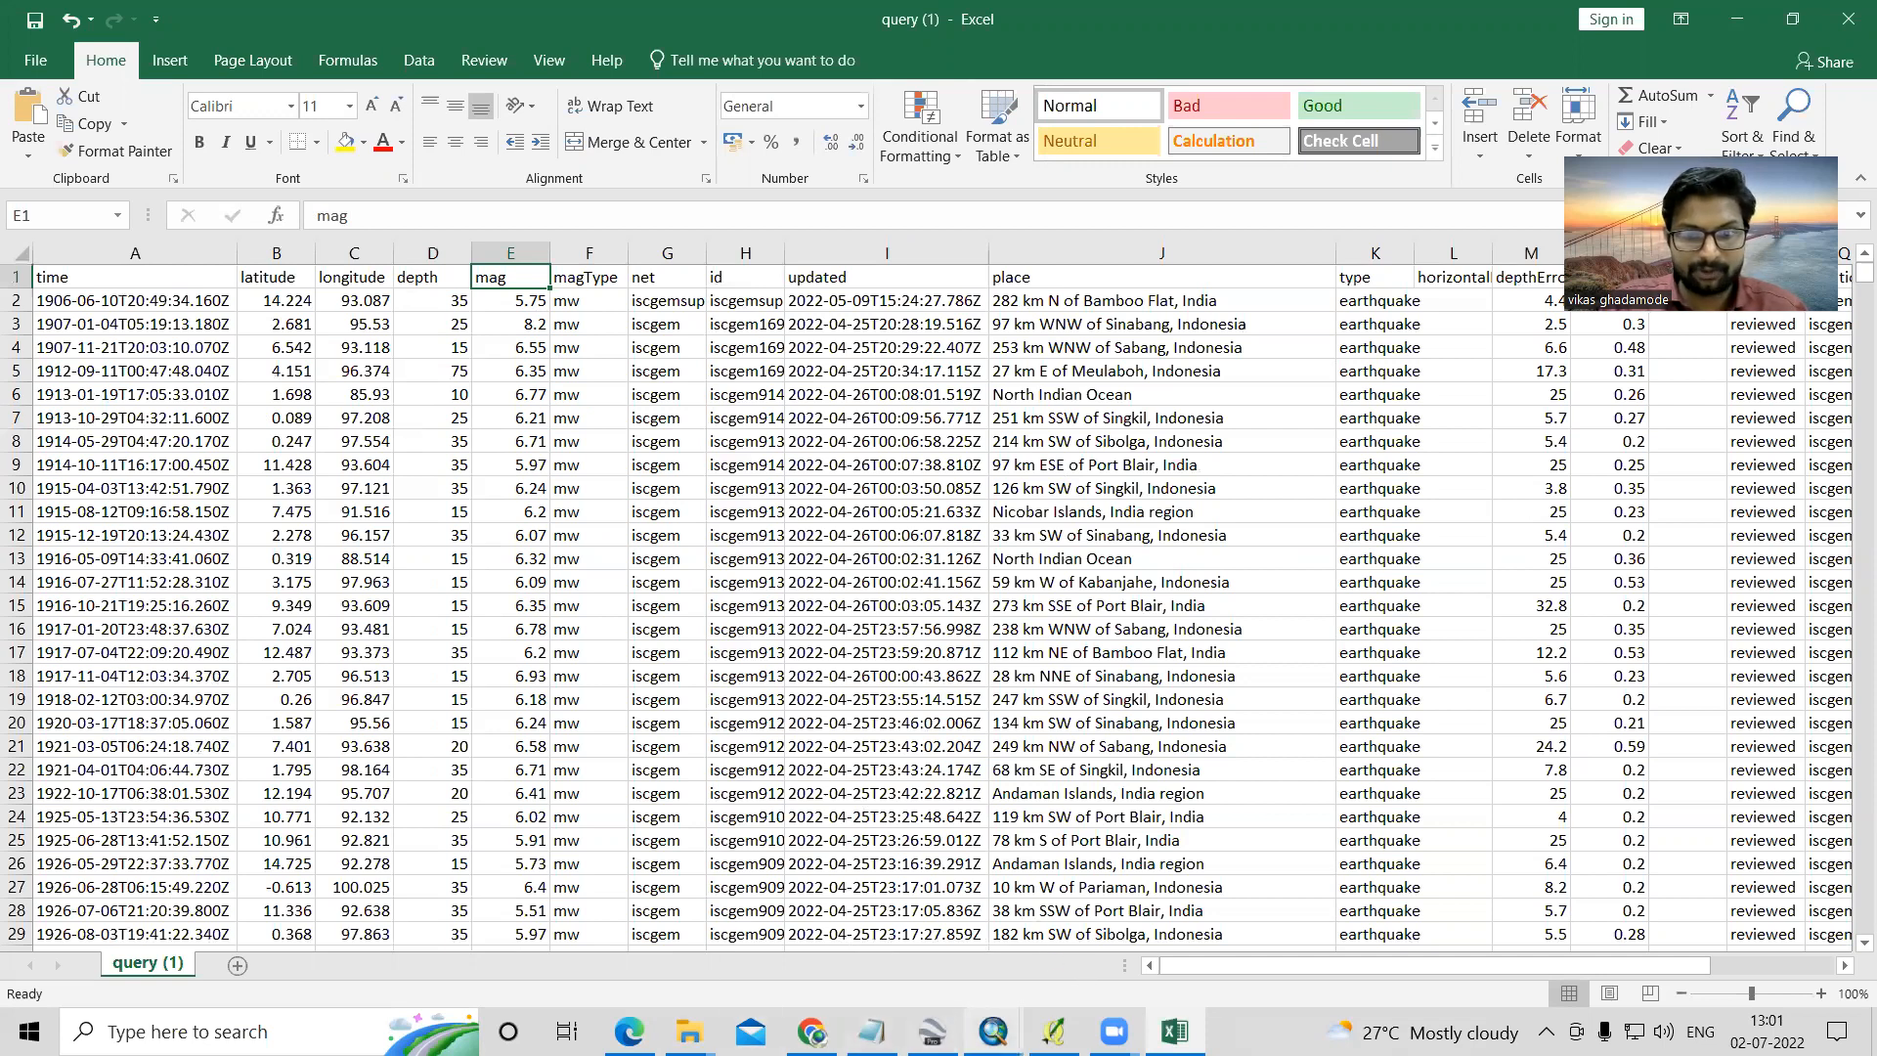
- Check in which folder the downloaded query (1).csv is stored, switching from ArcMap to the browser's download list
mouse_move(993, 1031)
click(1194, 956)
drag(1519, 107, 1593, 109)
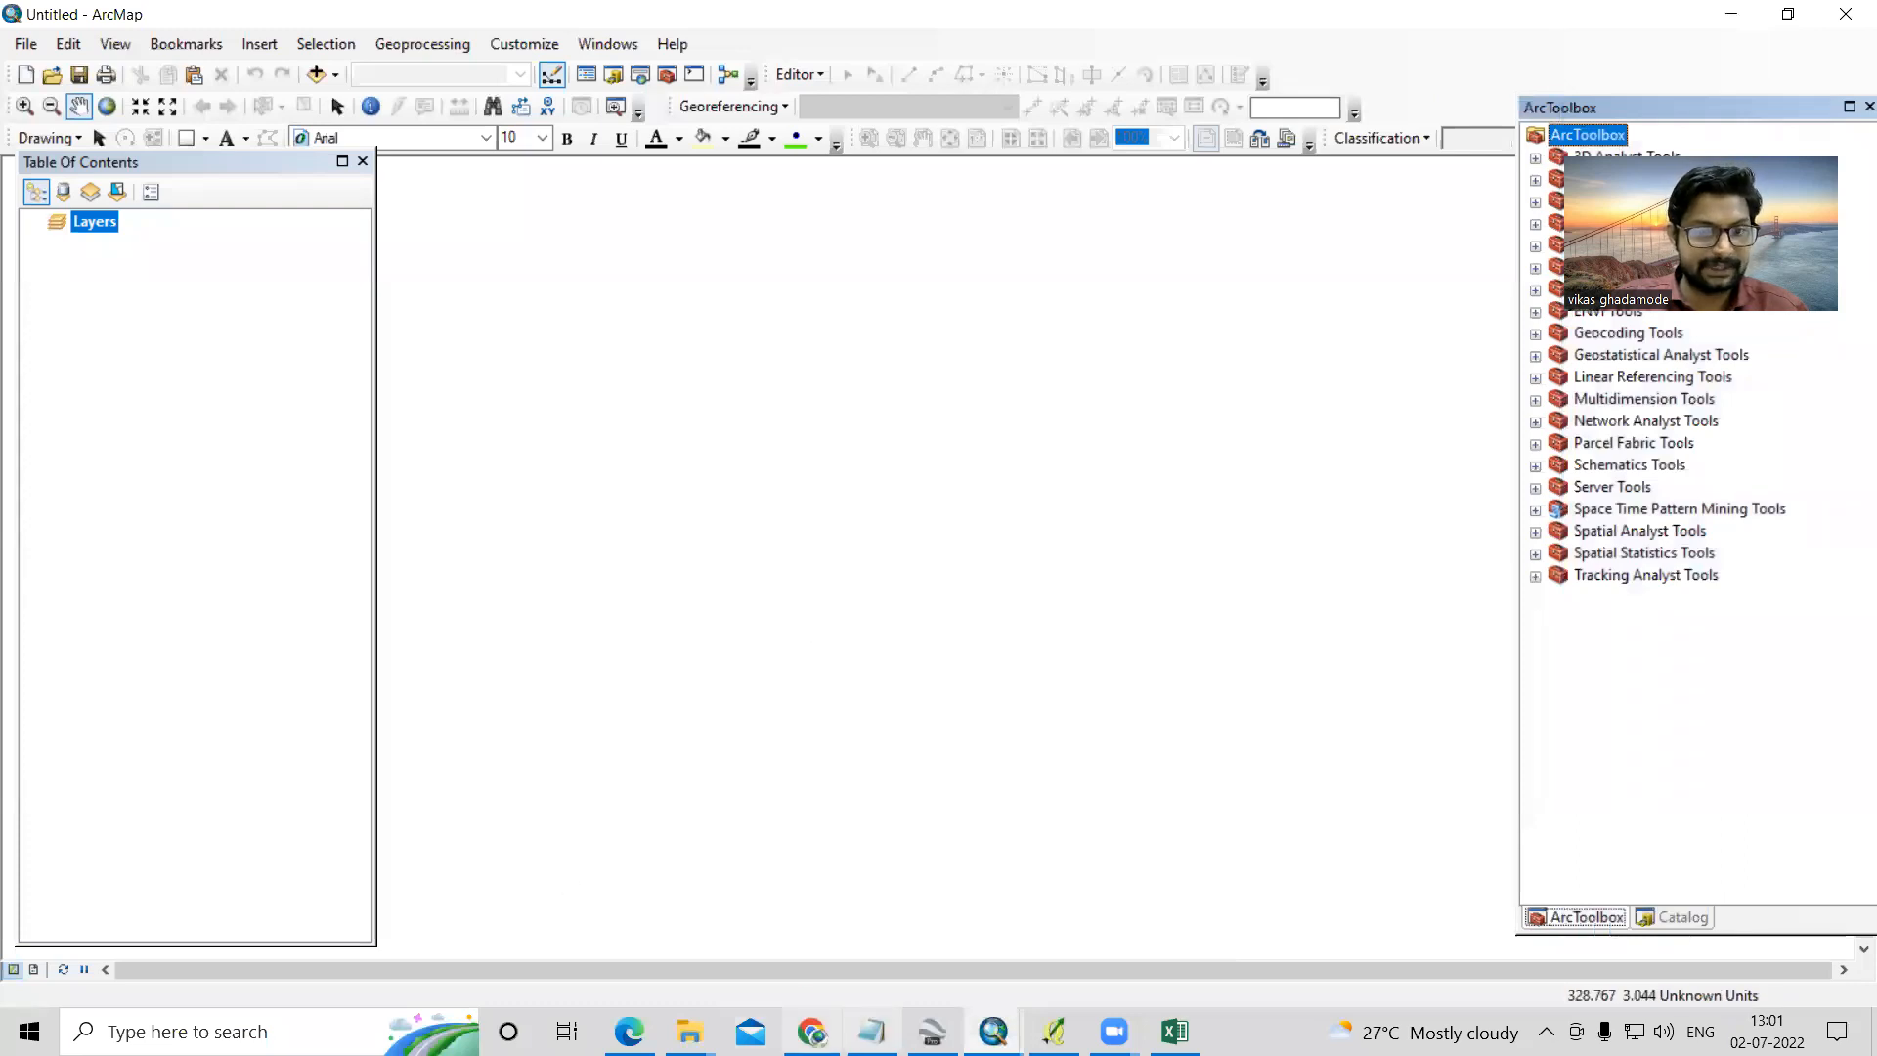
mouse_move(812, 1026)
click(796, 992)
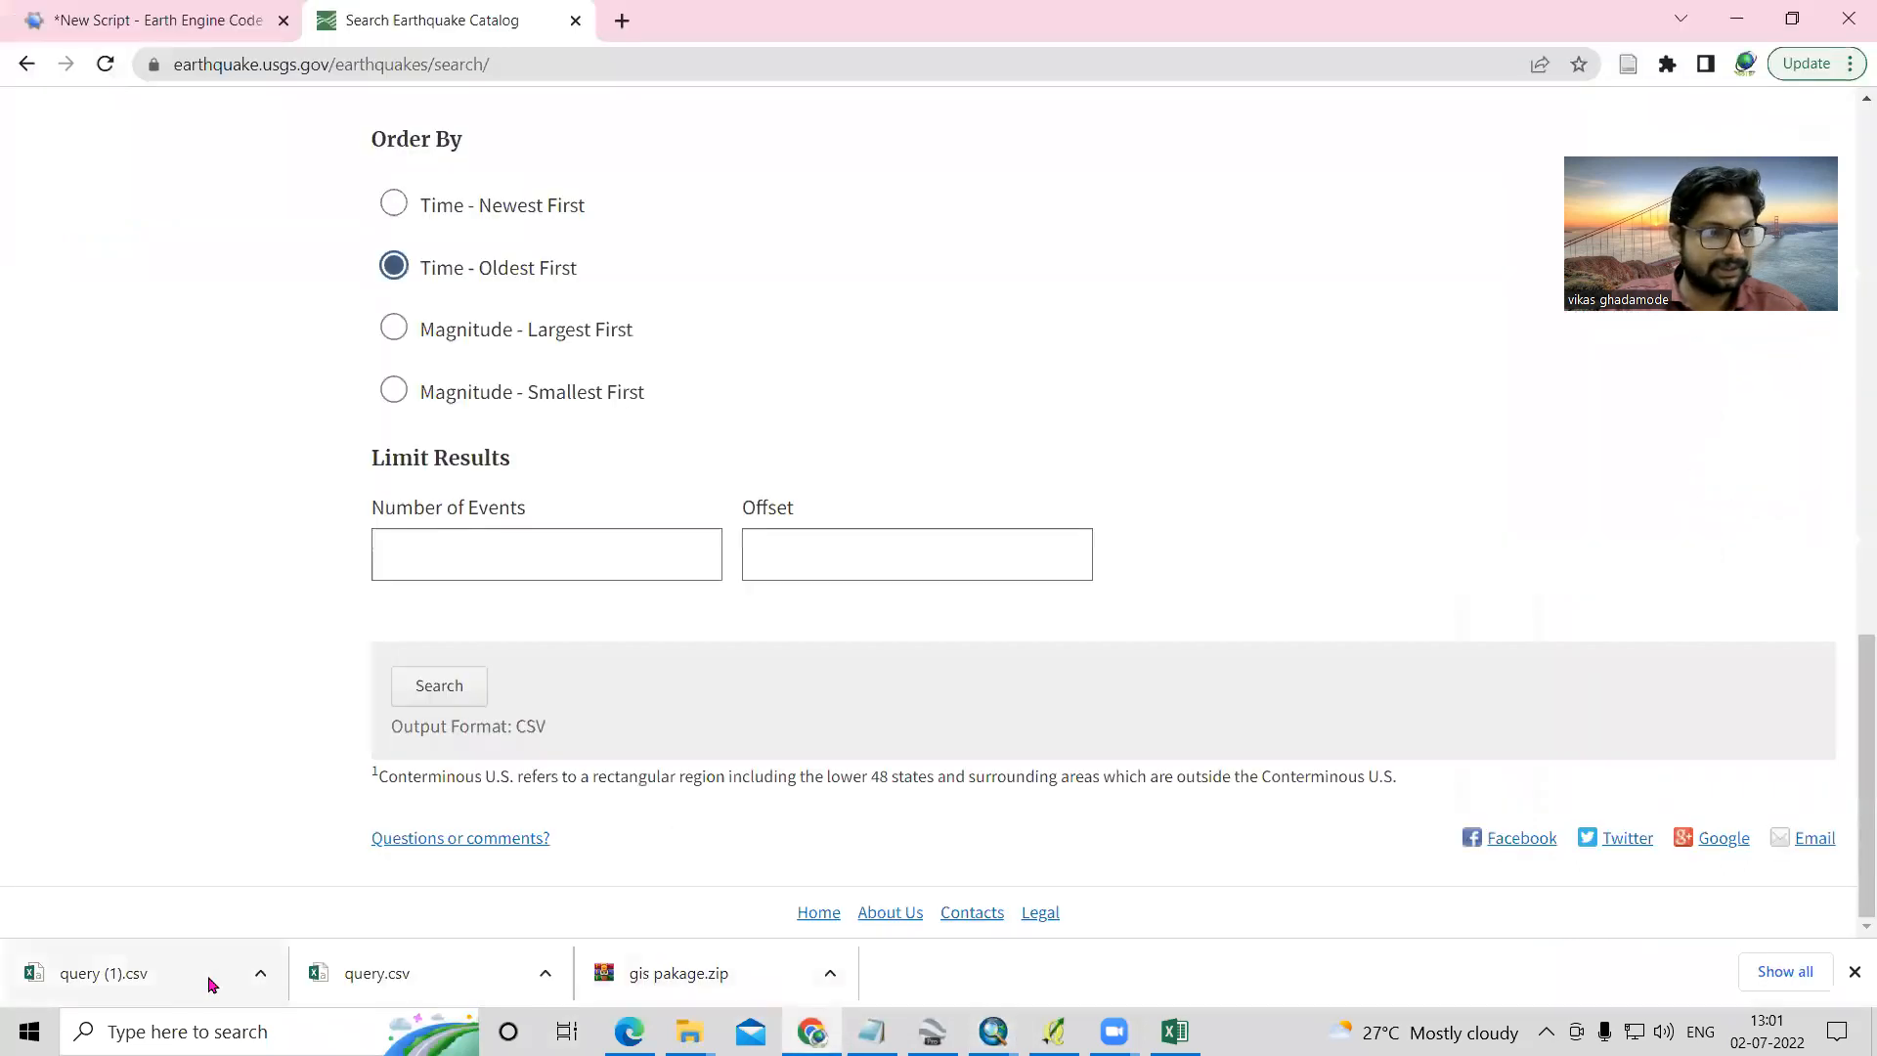
click(258, 973)
click(311, 890)
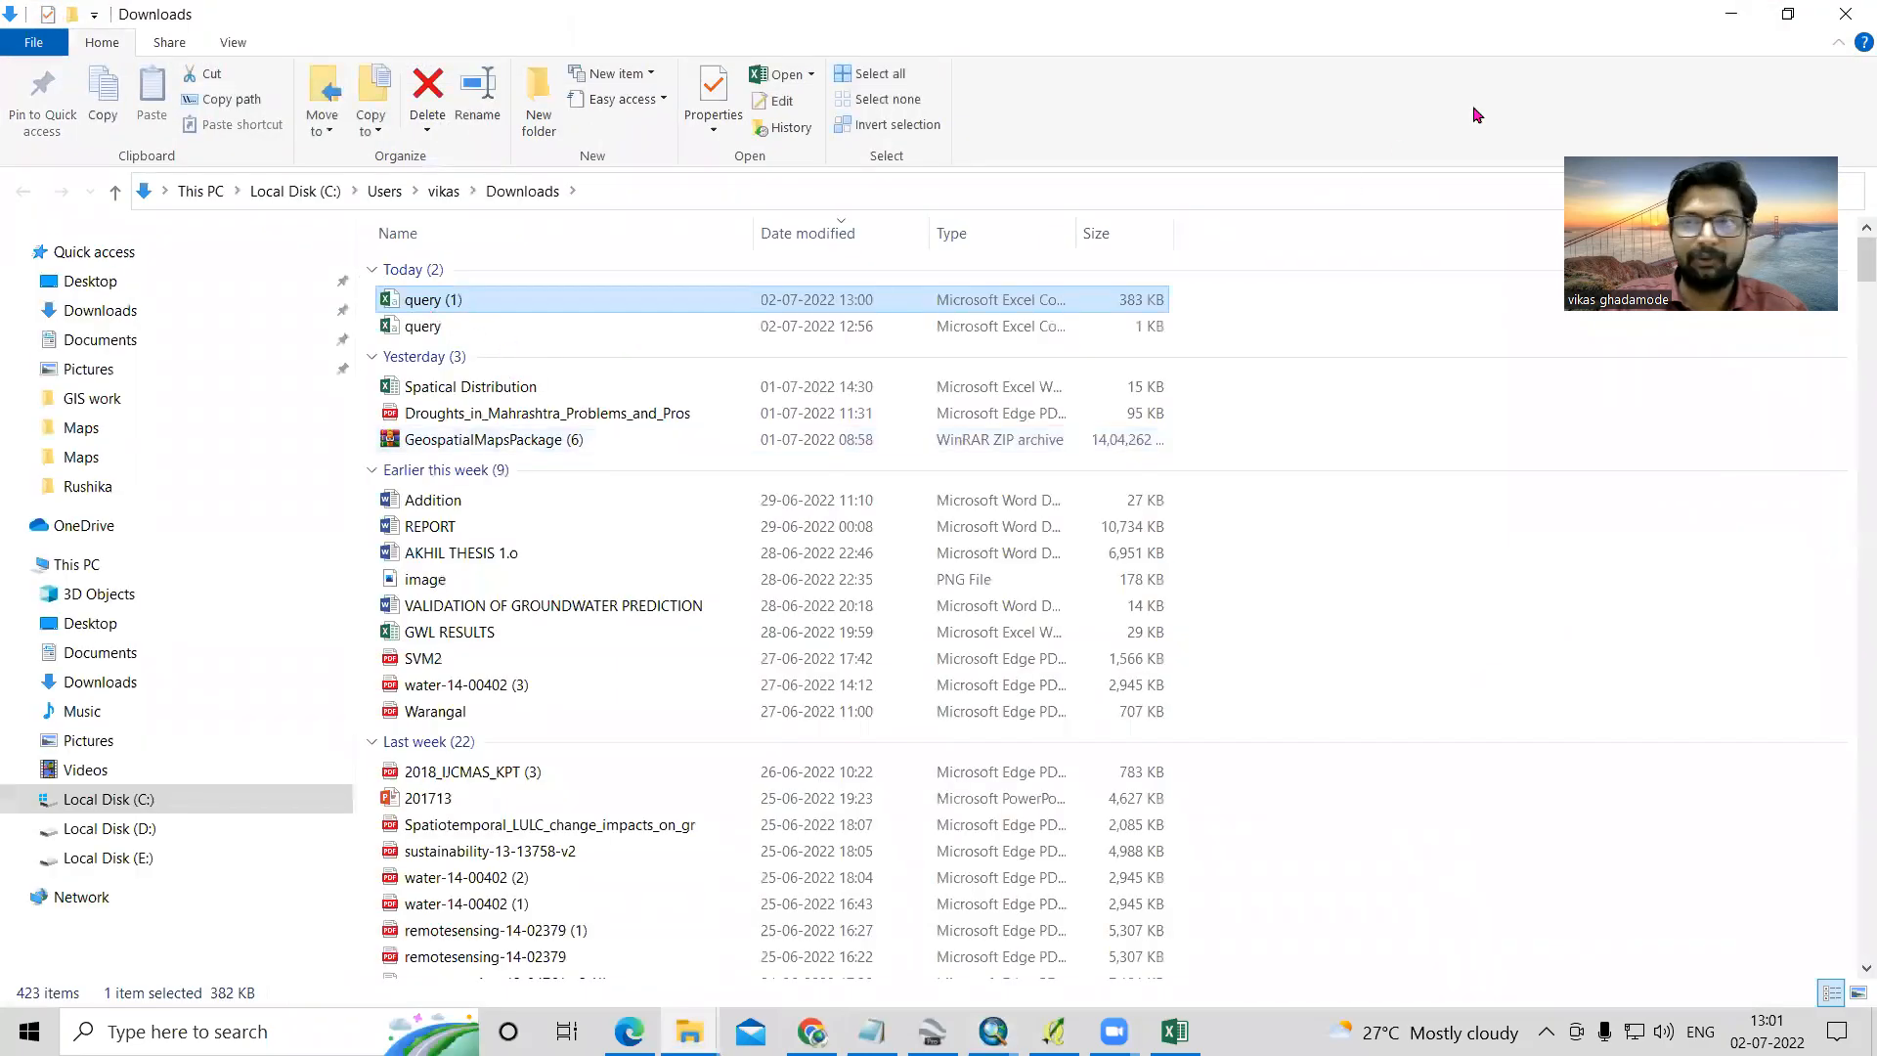
click(1730, 14)
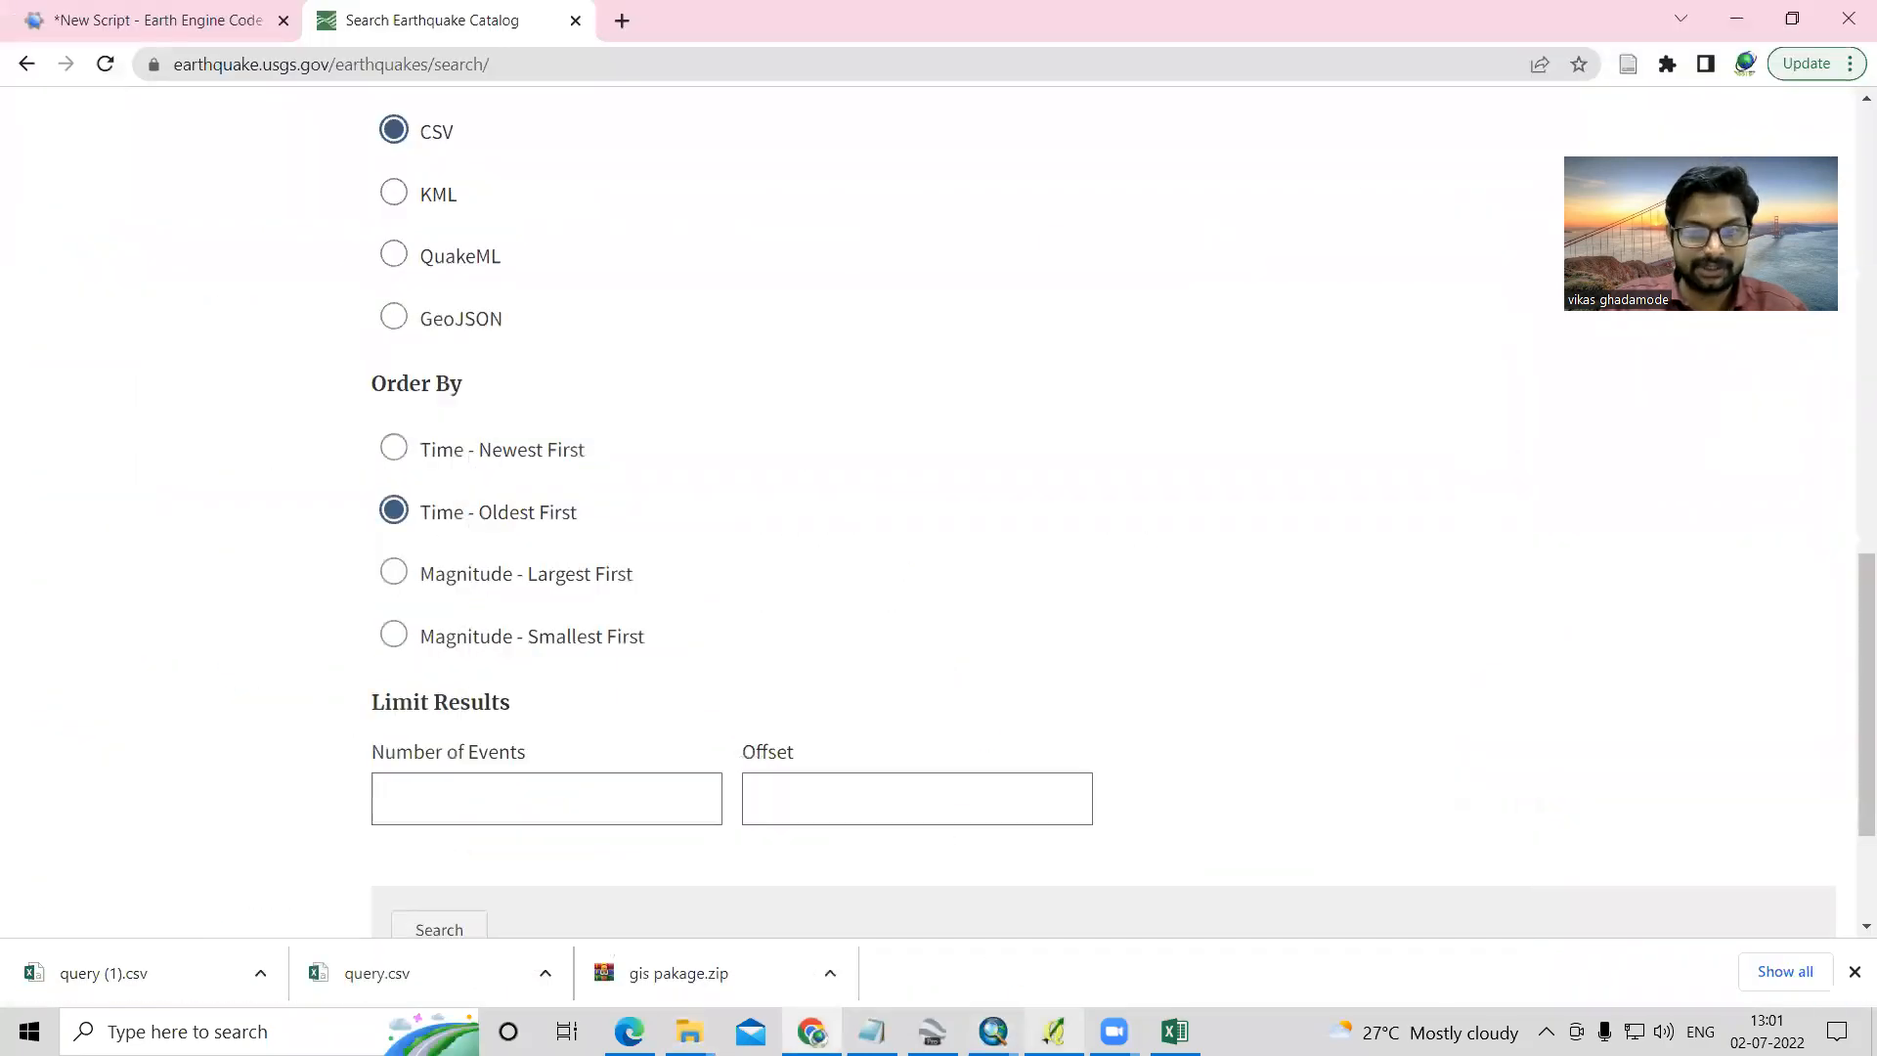
- Switch to ArcMap and open the Add XY Data dialog
mouse_move(993, 1032)
click(1134, 965)
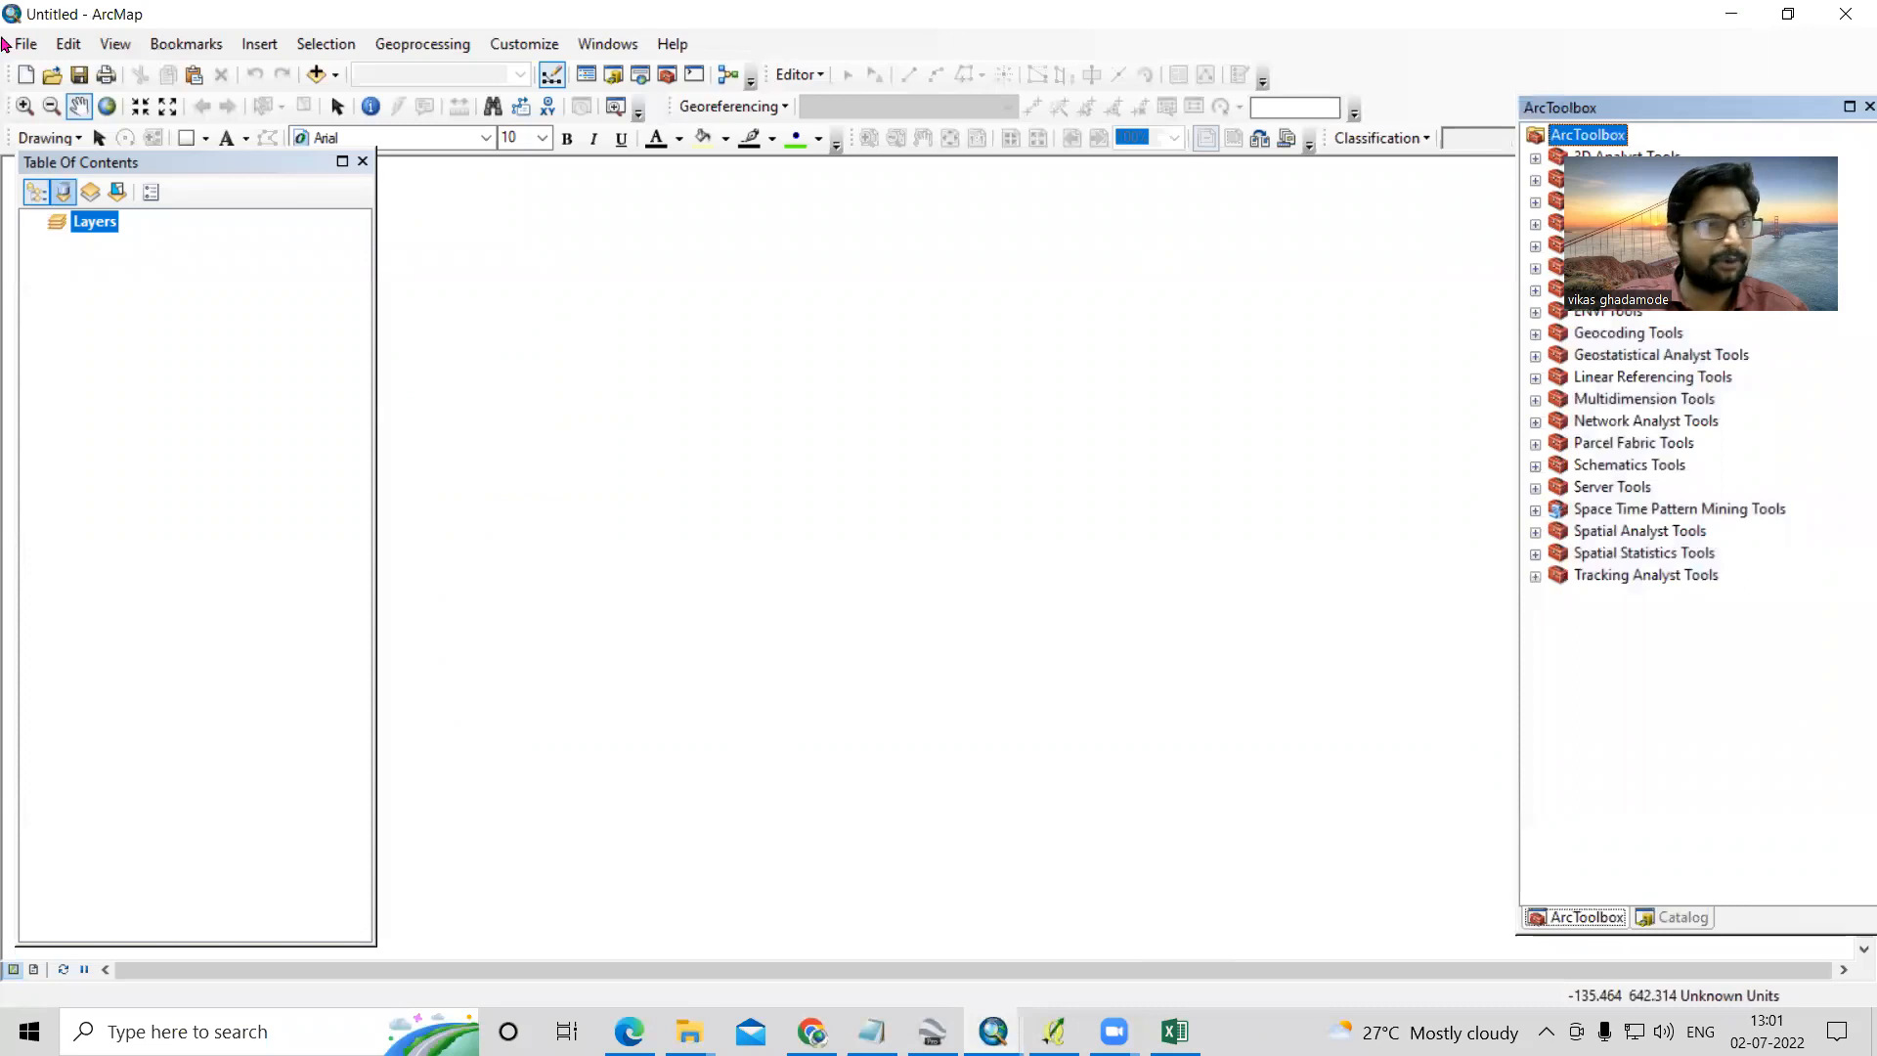
click(26, 44)
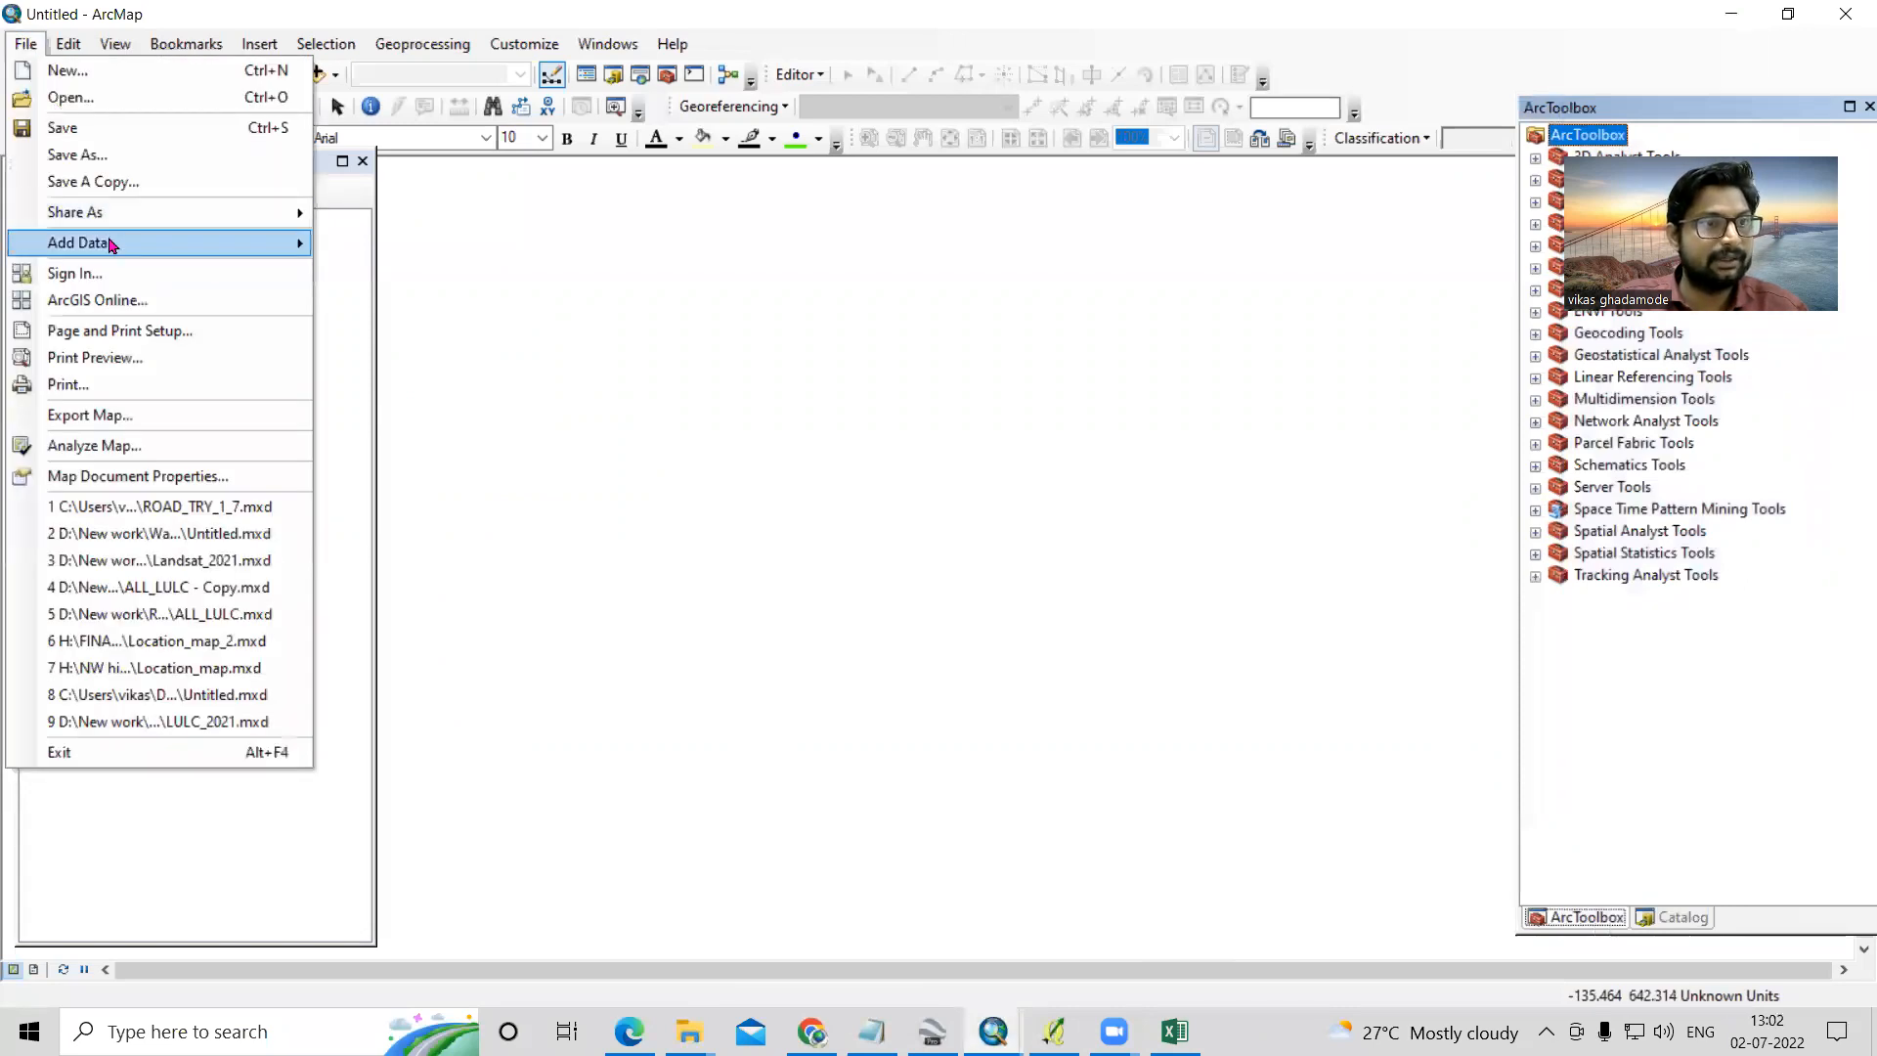
mouse_move(152, 245)
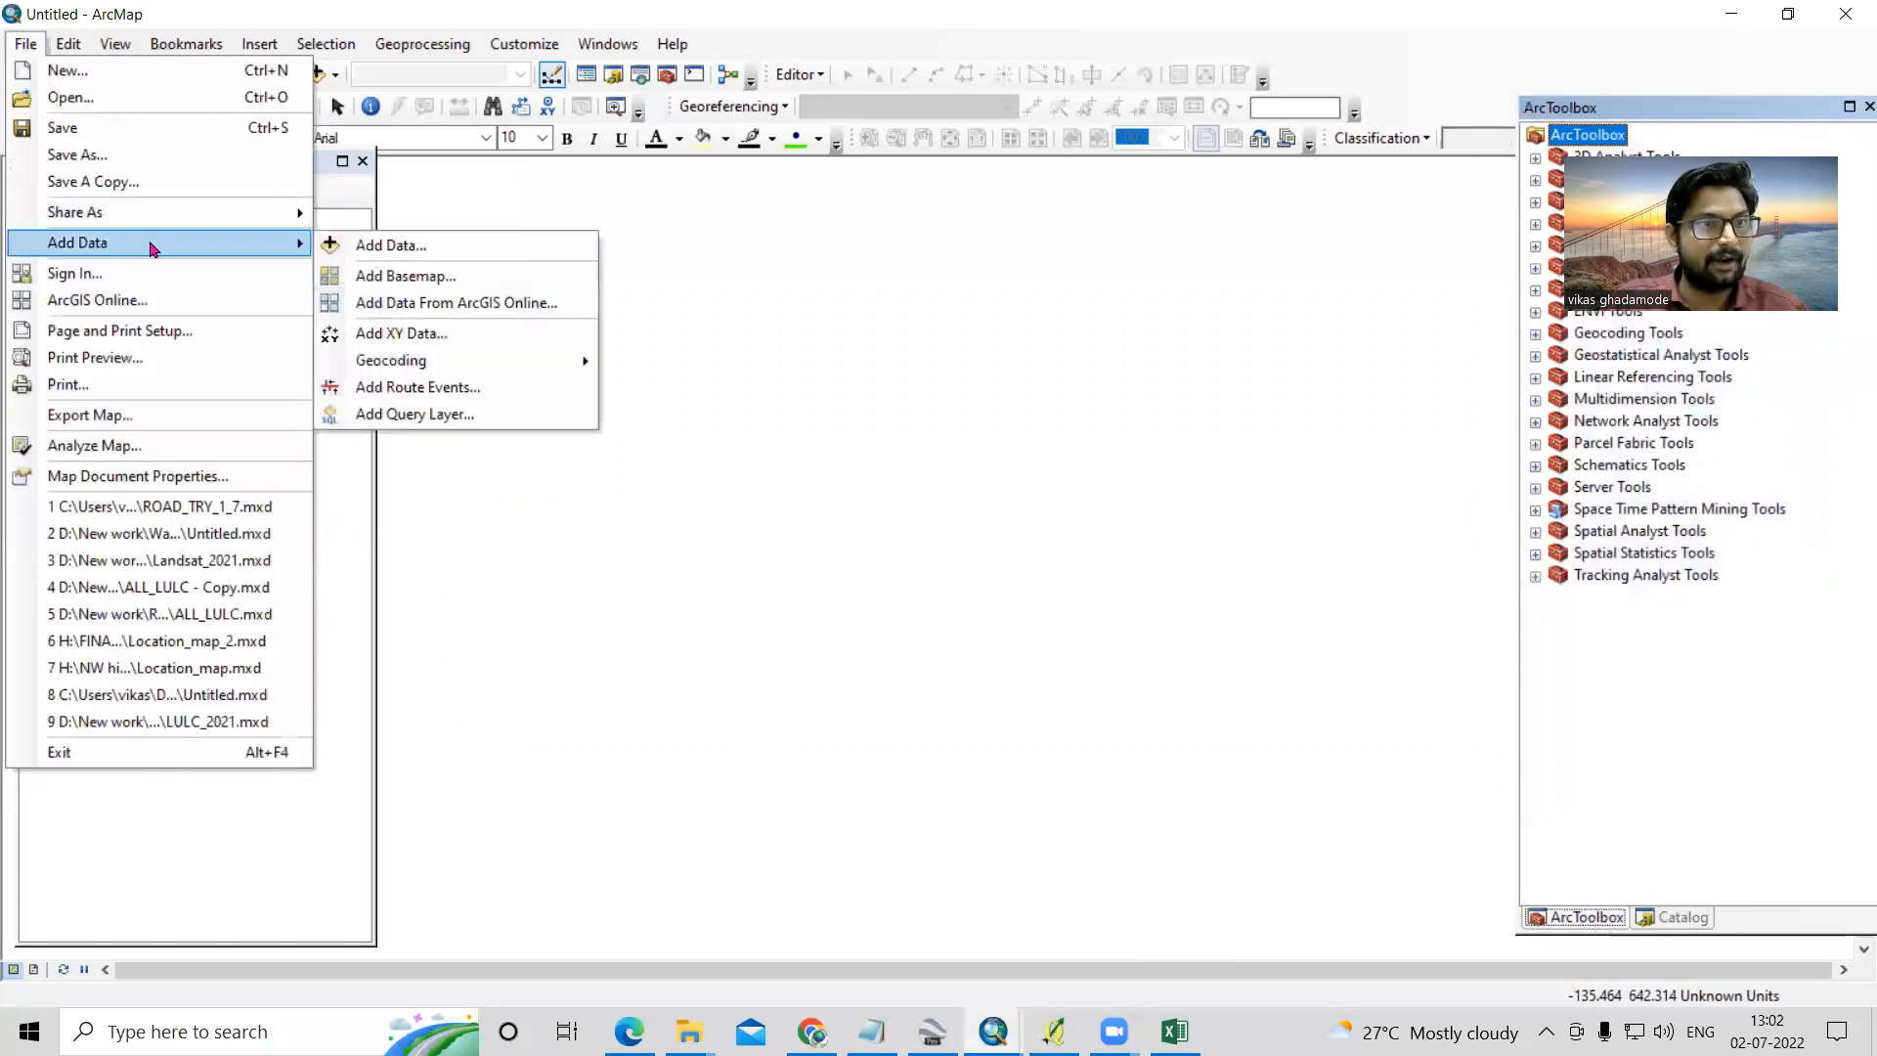
click(426, 336)
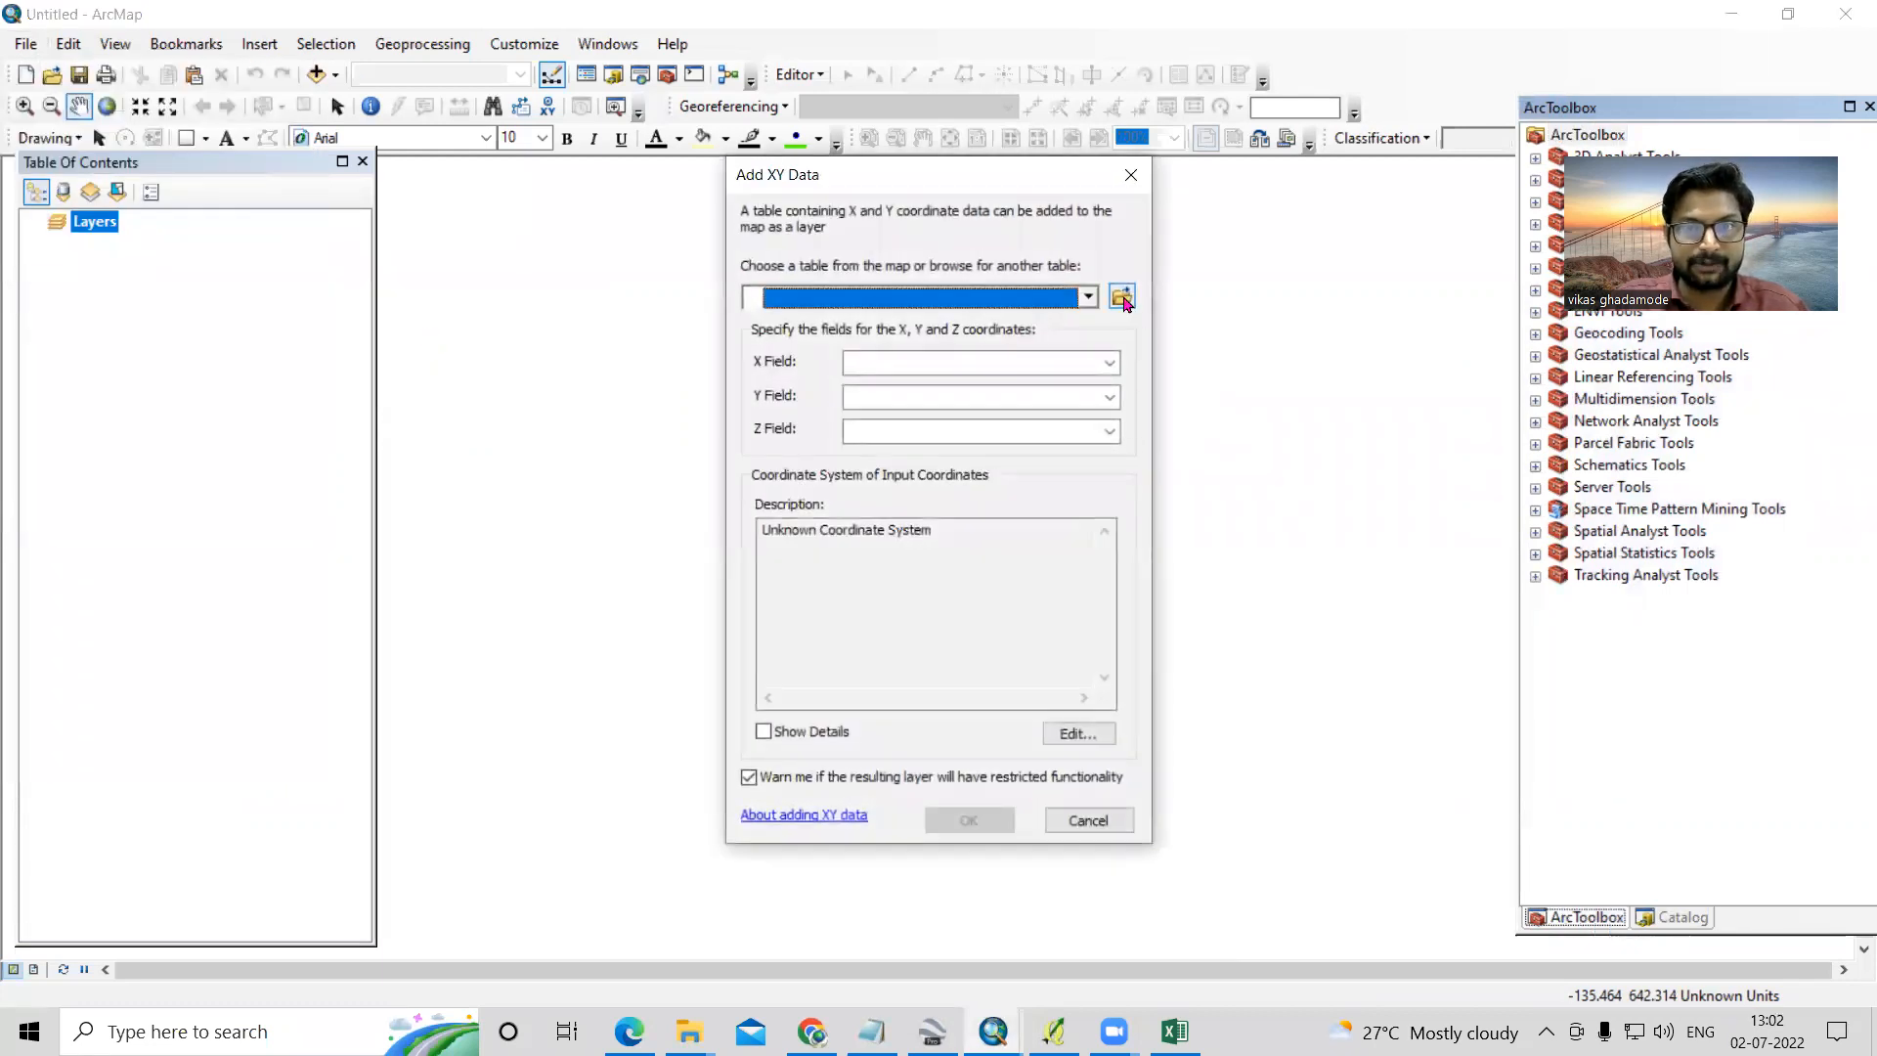
- Choose query (1).csv from the Downloads folder connection as the XY data table
click(1122, 298)
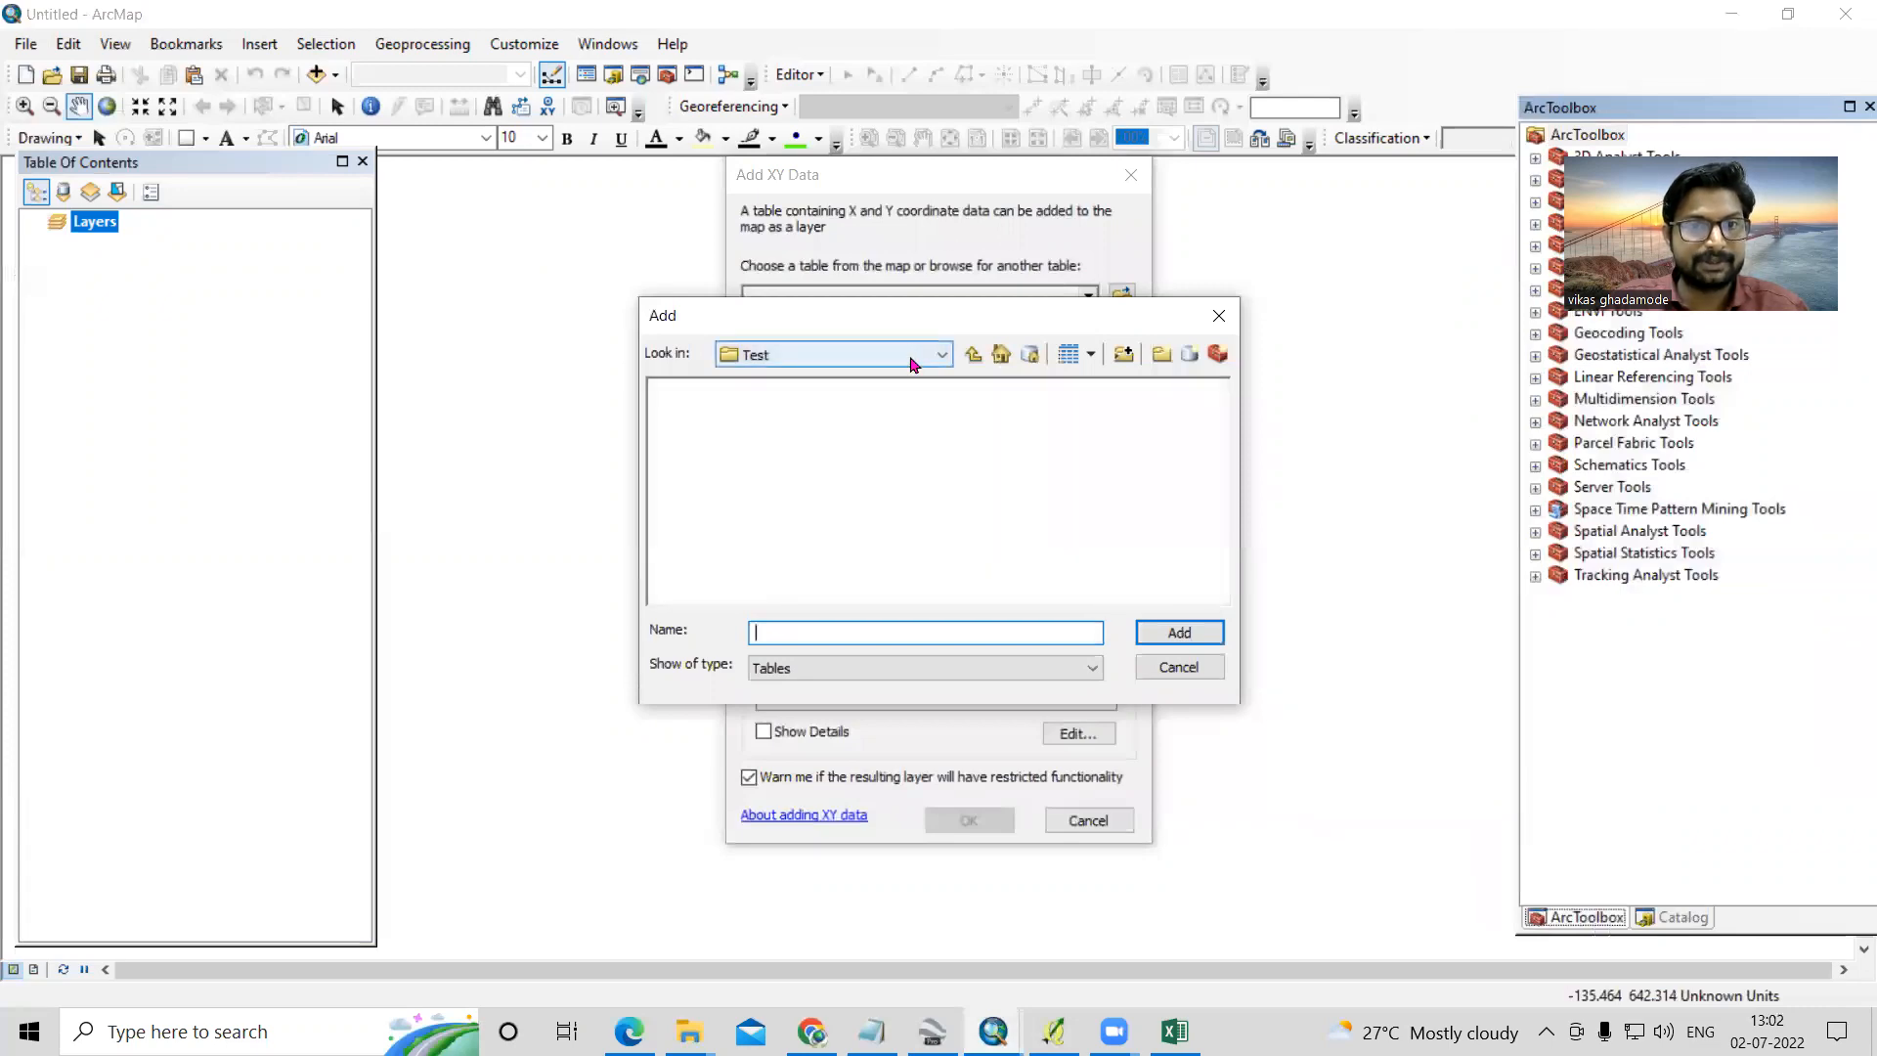
click(911, 362)
scroll(929, 460, up, 4)
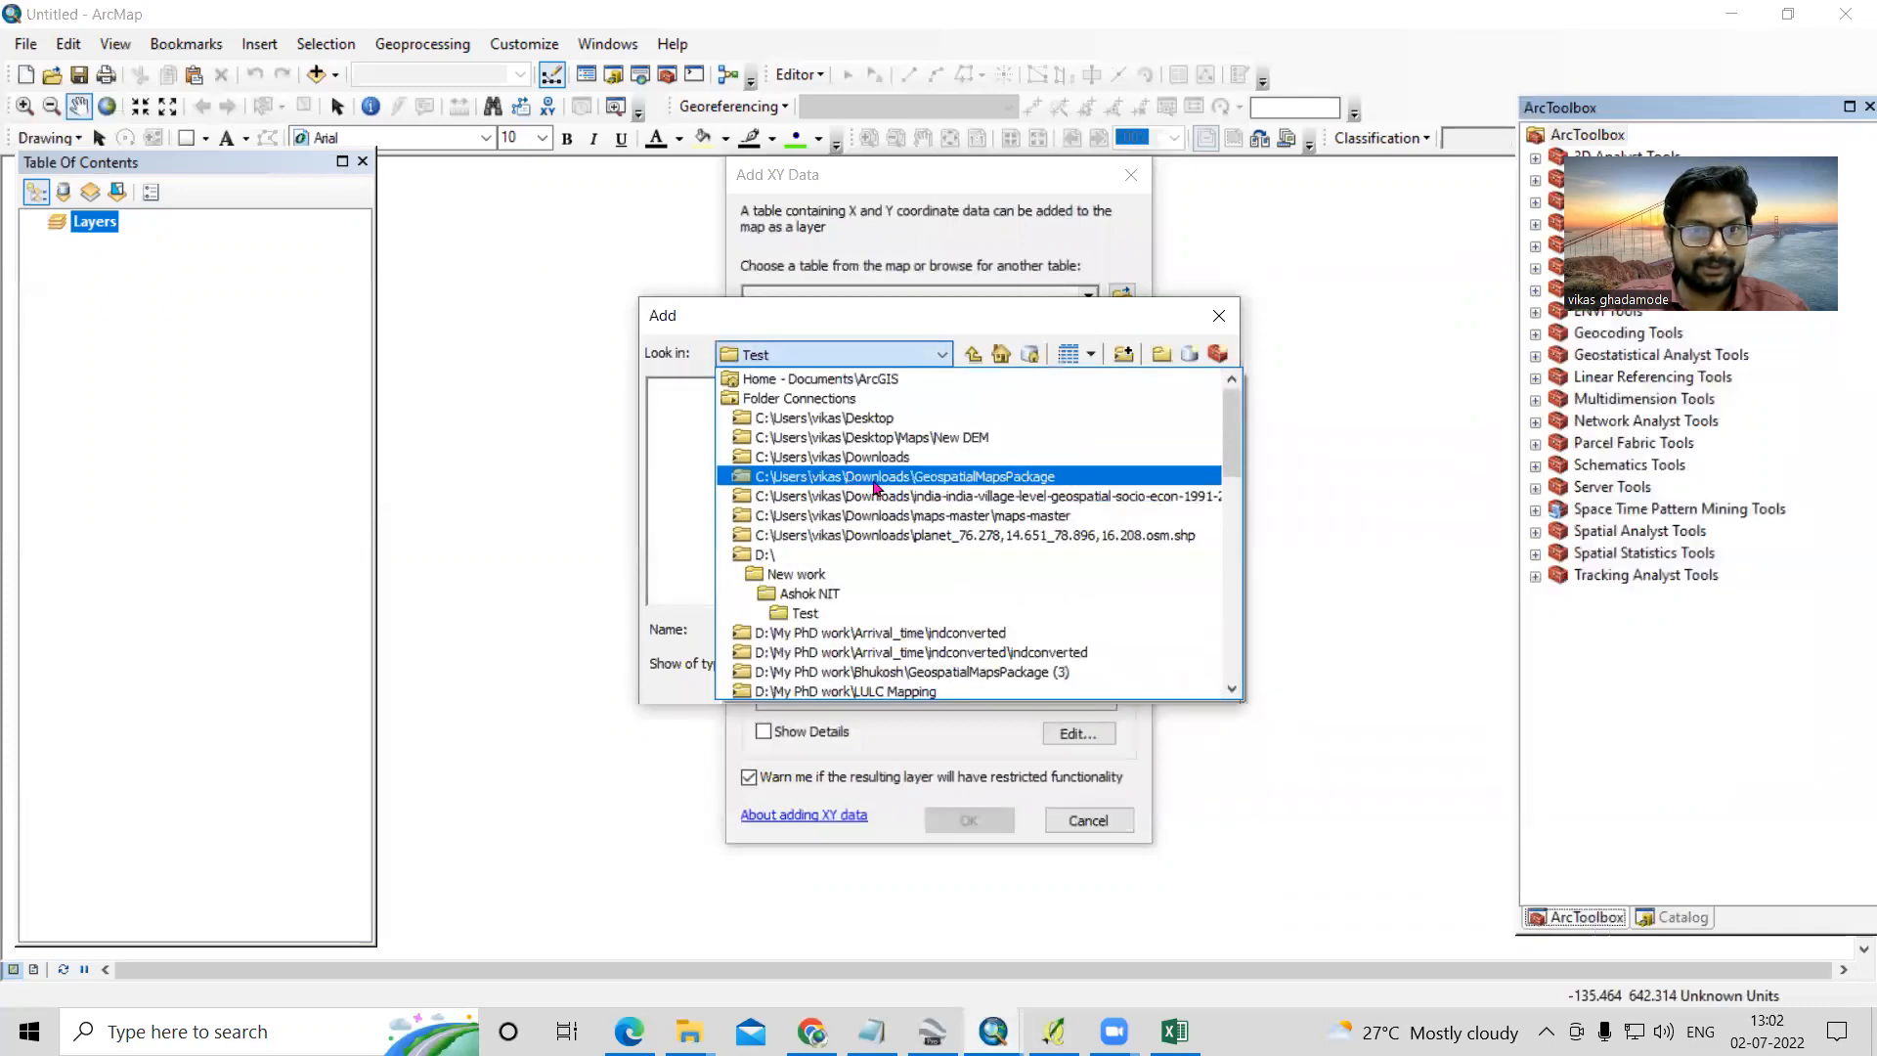
click(930, 458)
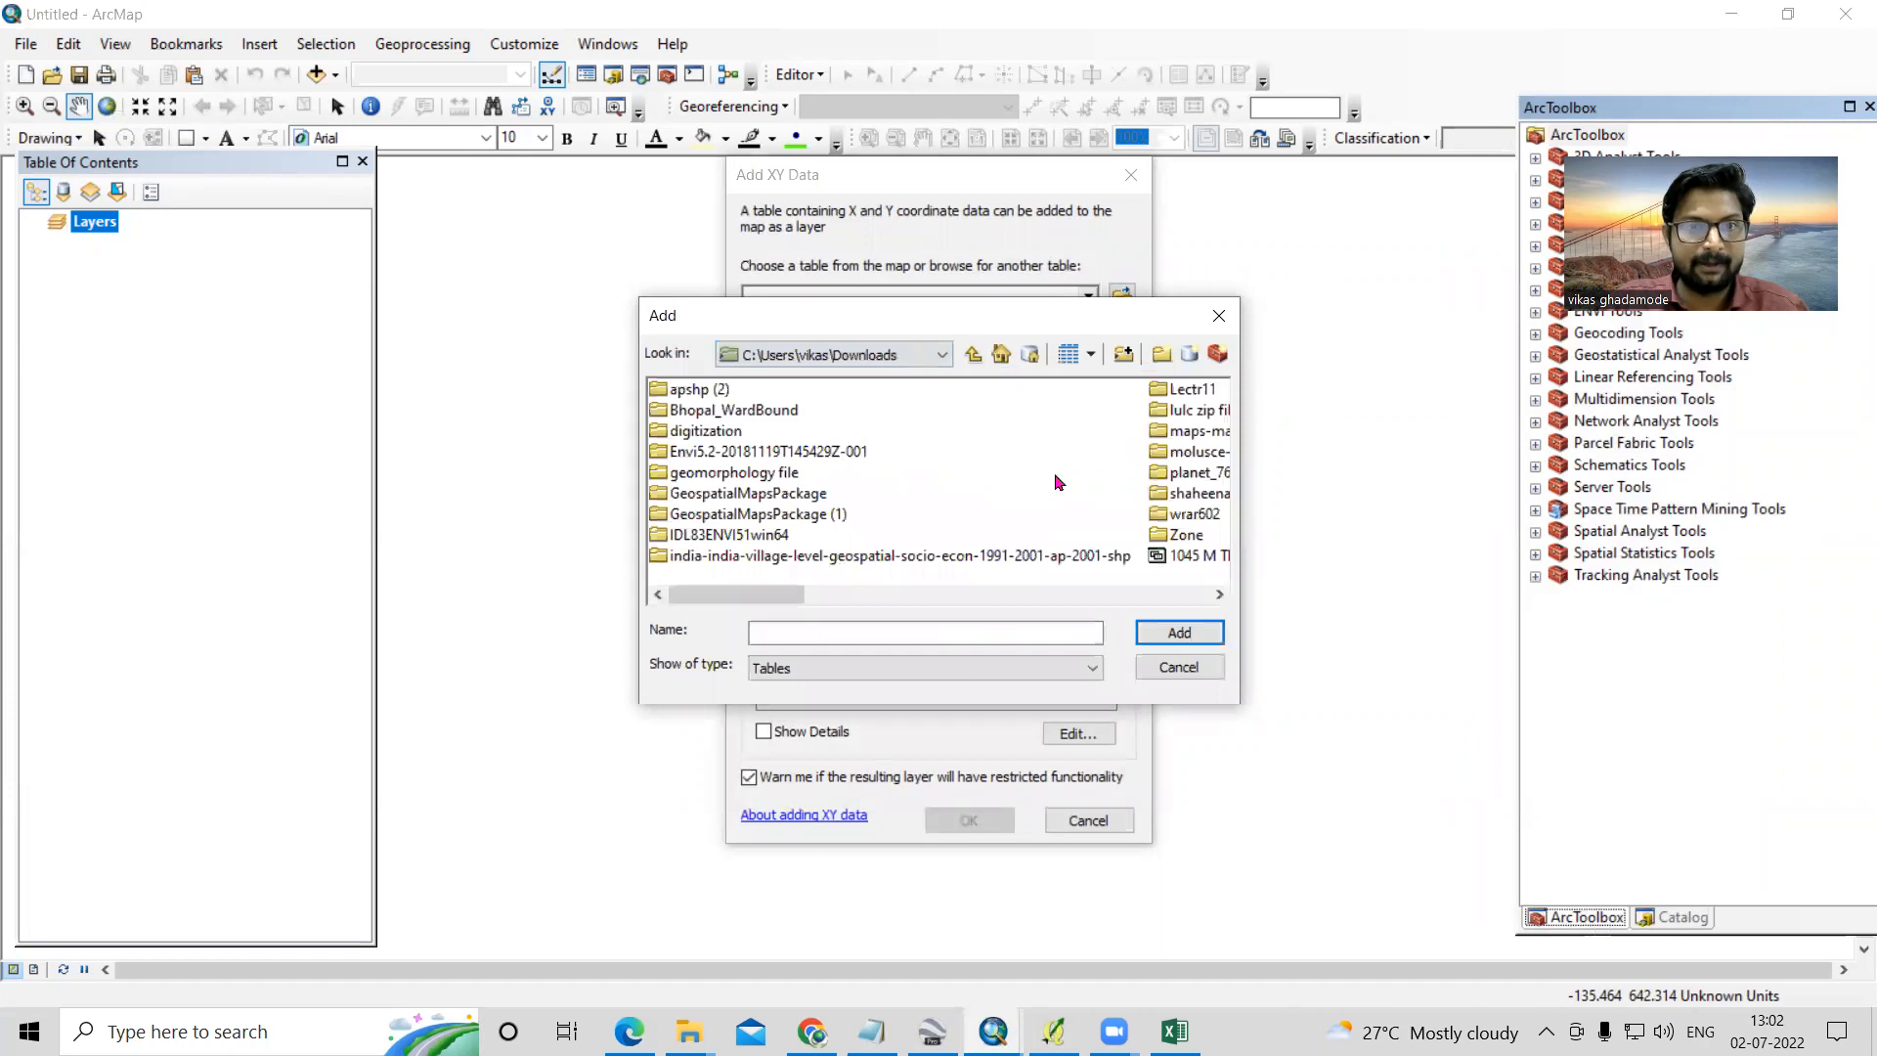
click(1123, 359)
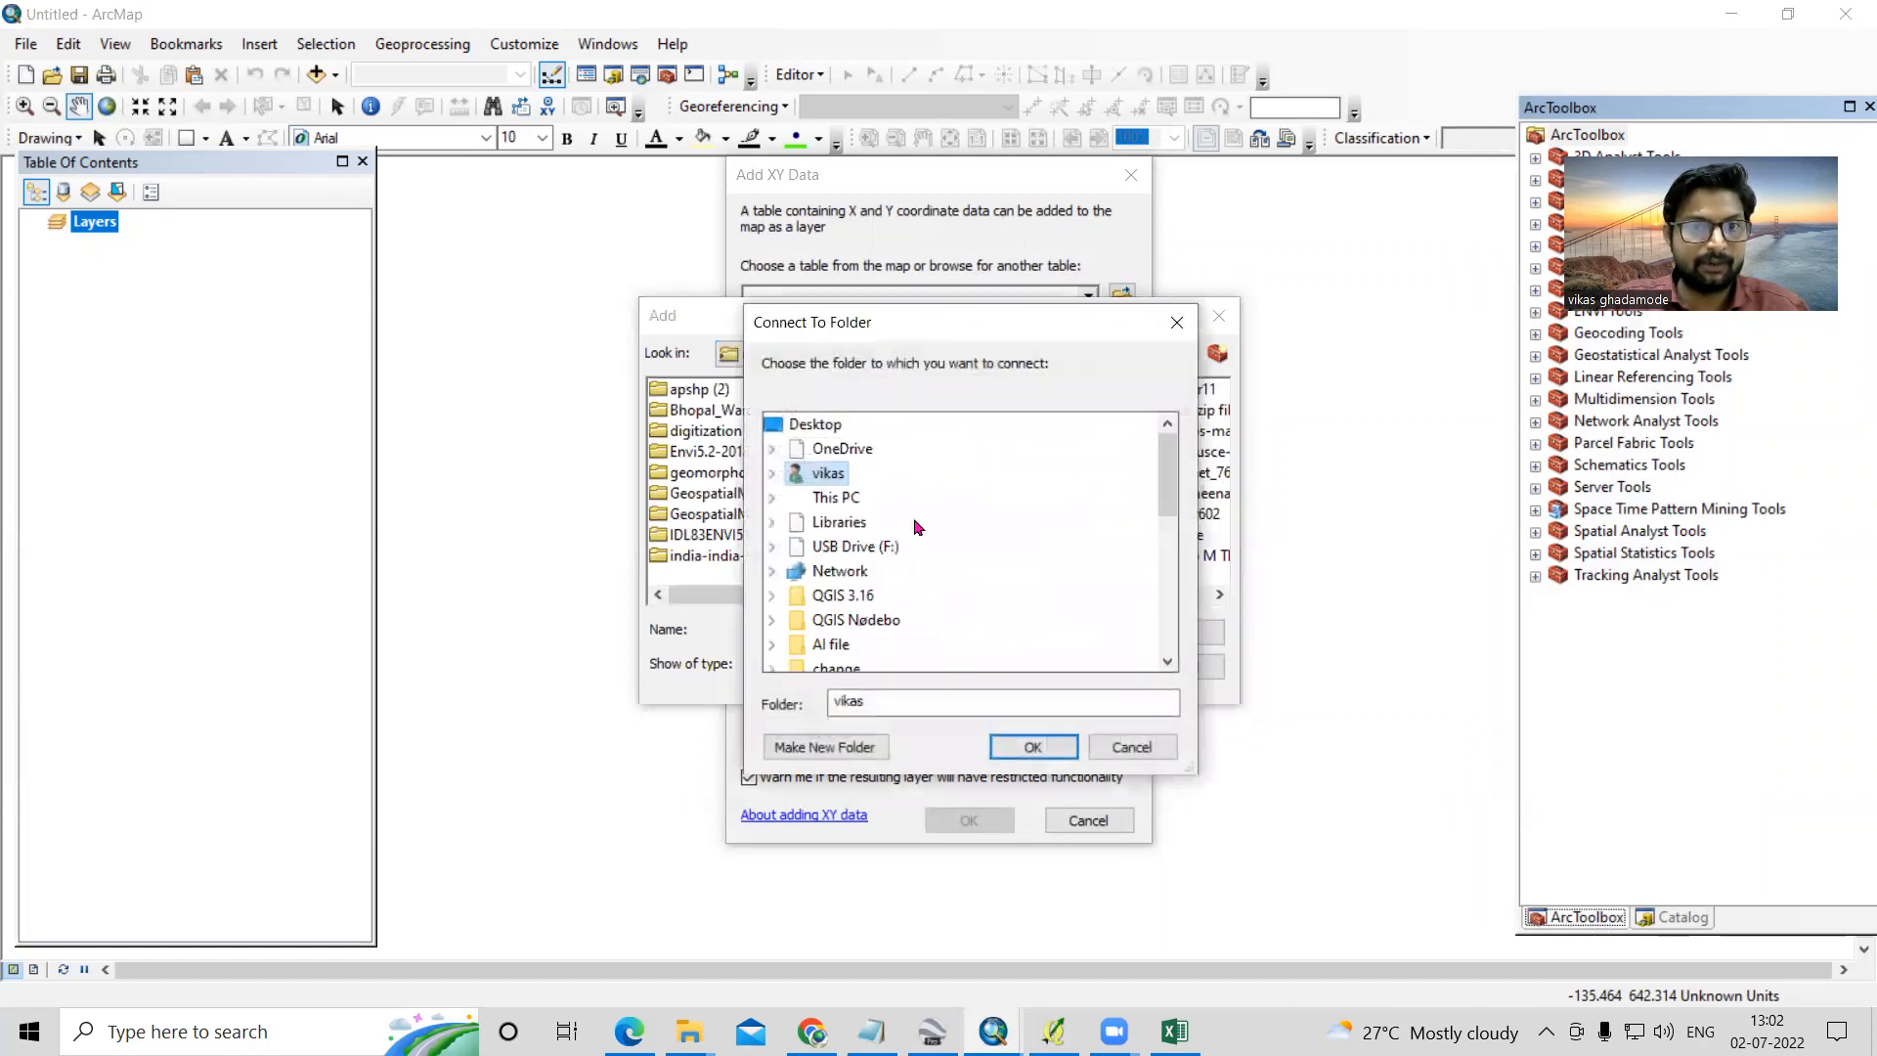
click(1131, 746)
click(712, 433)
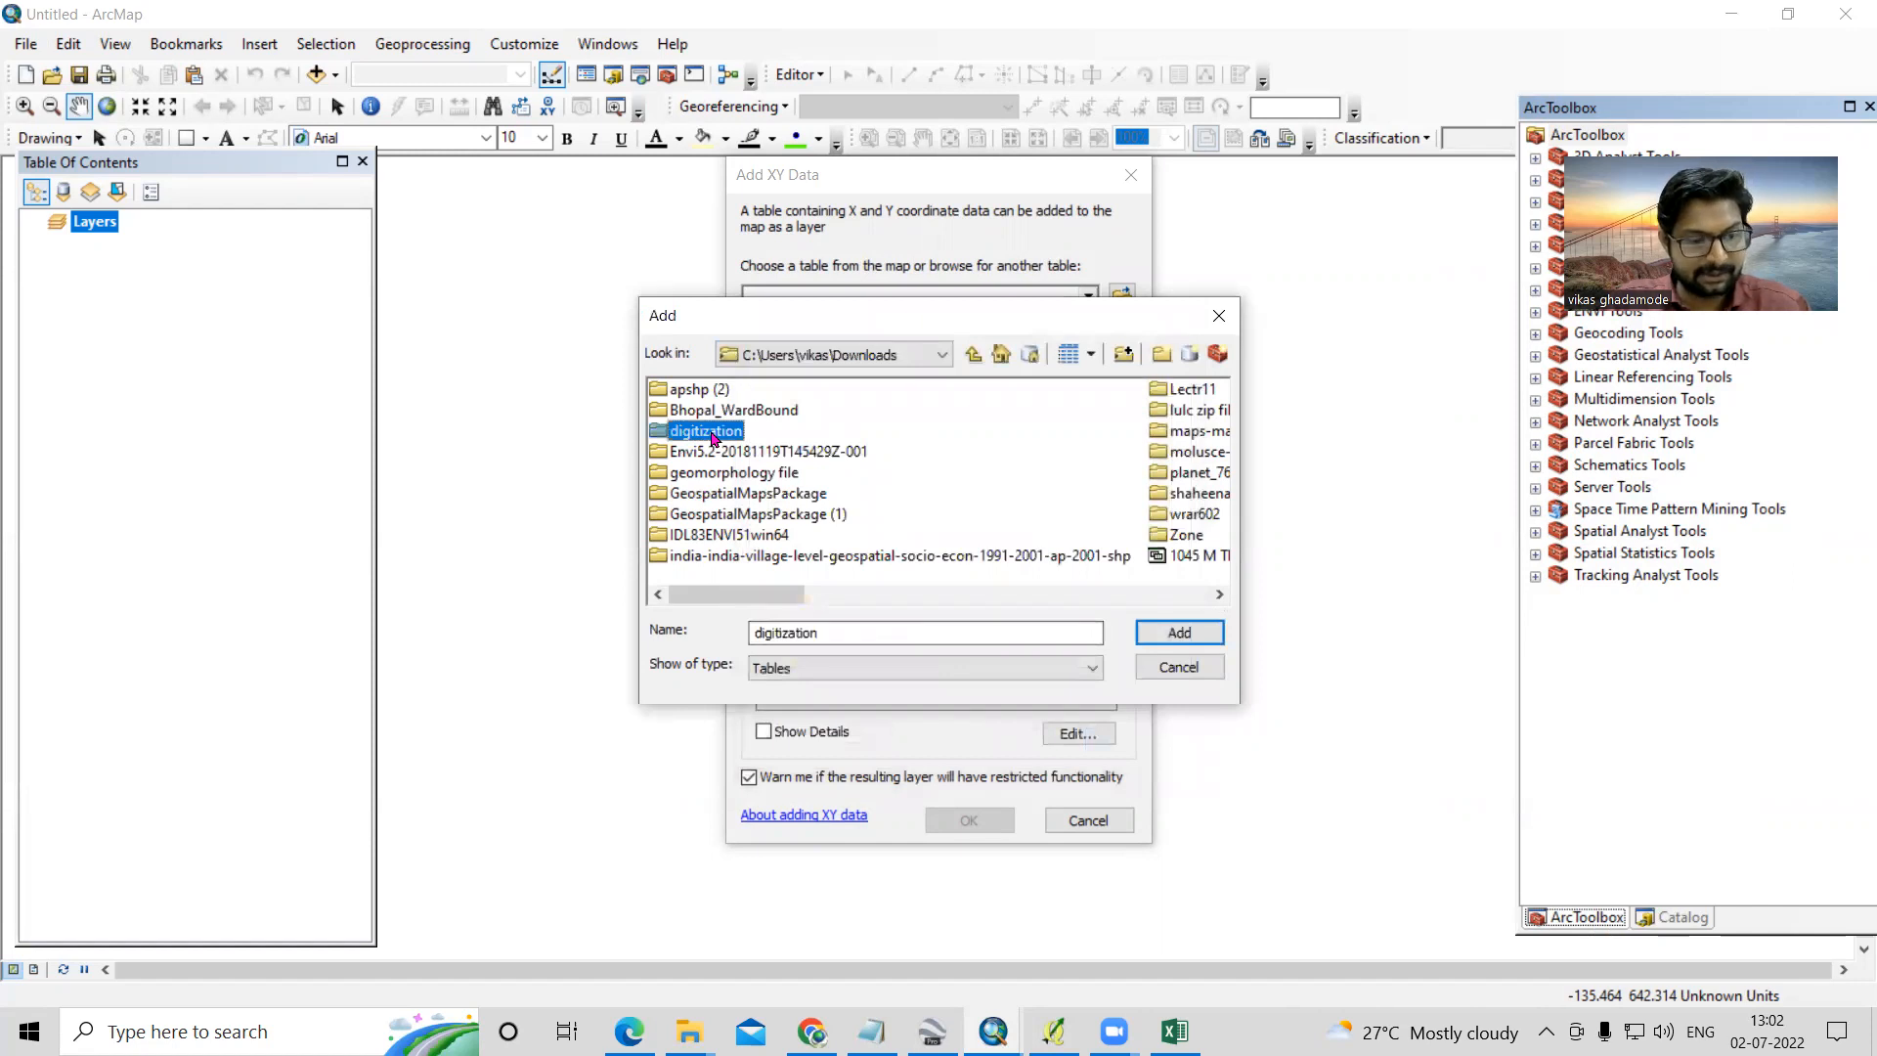
key(Right)
key(Right)
key(Right)
click(733, 456)
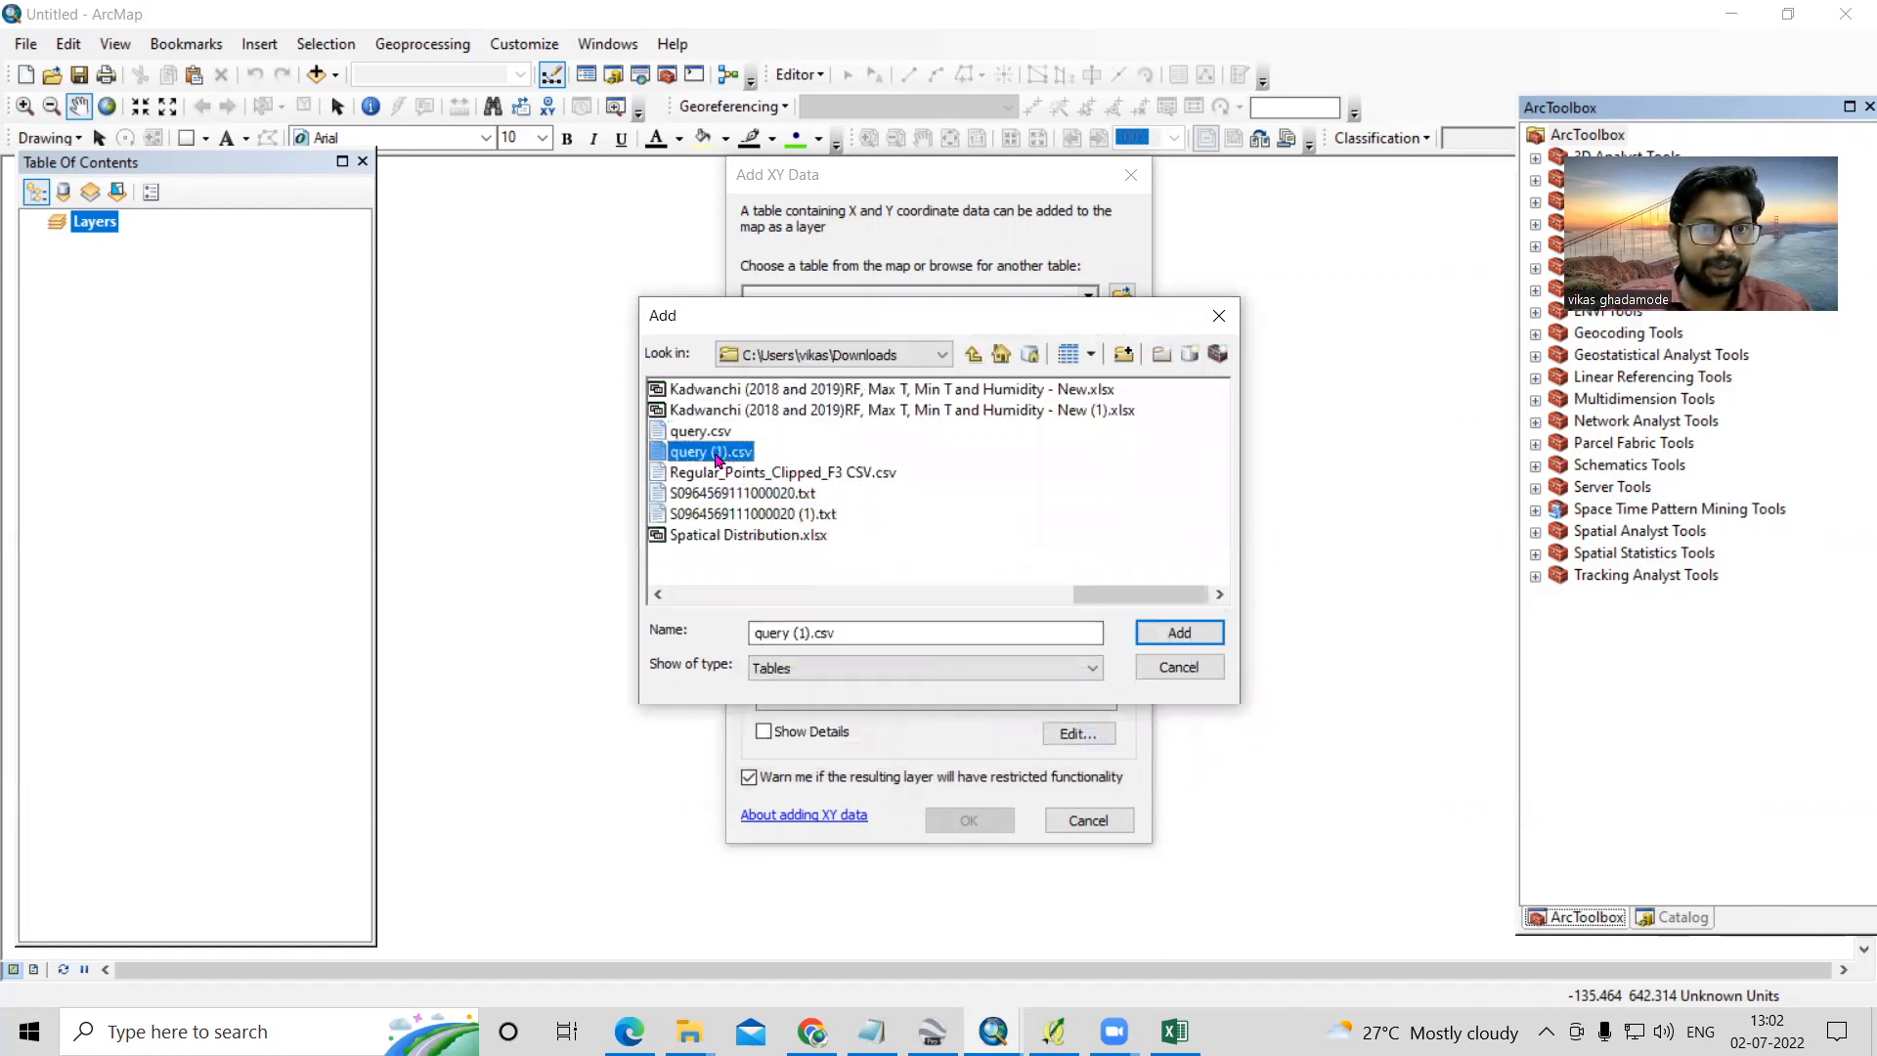
click(1198, 633)
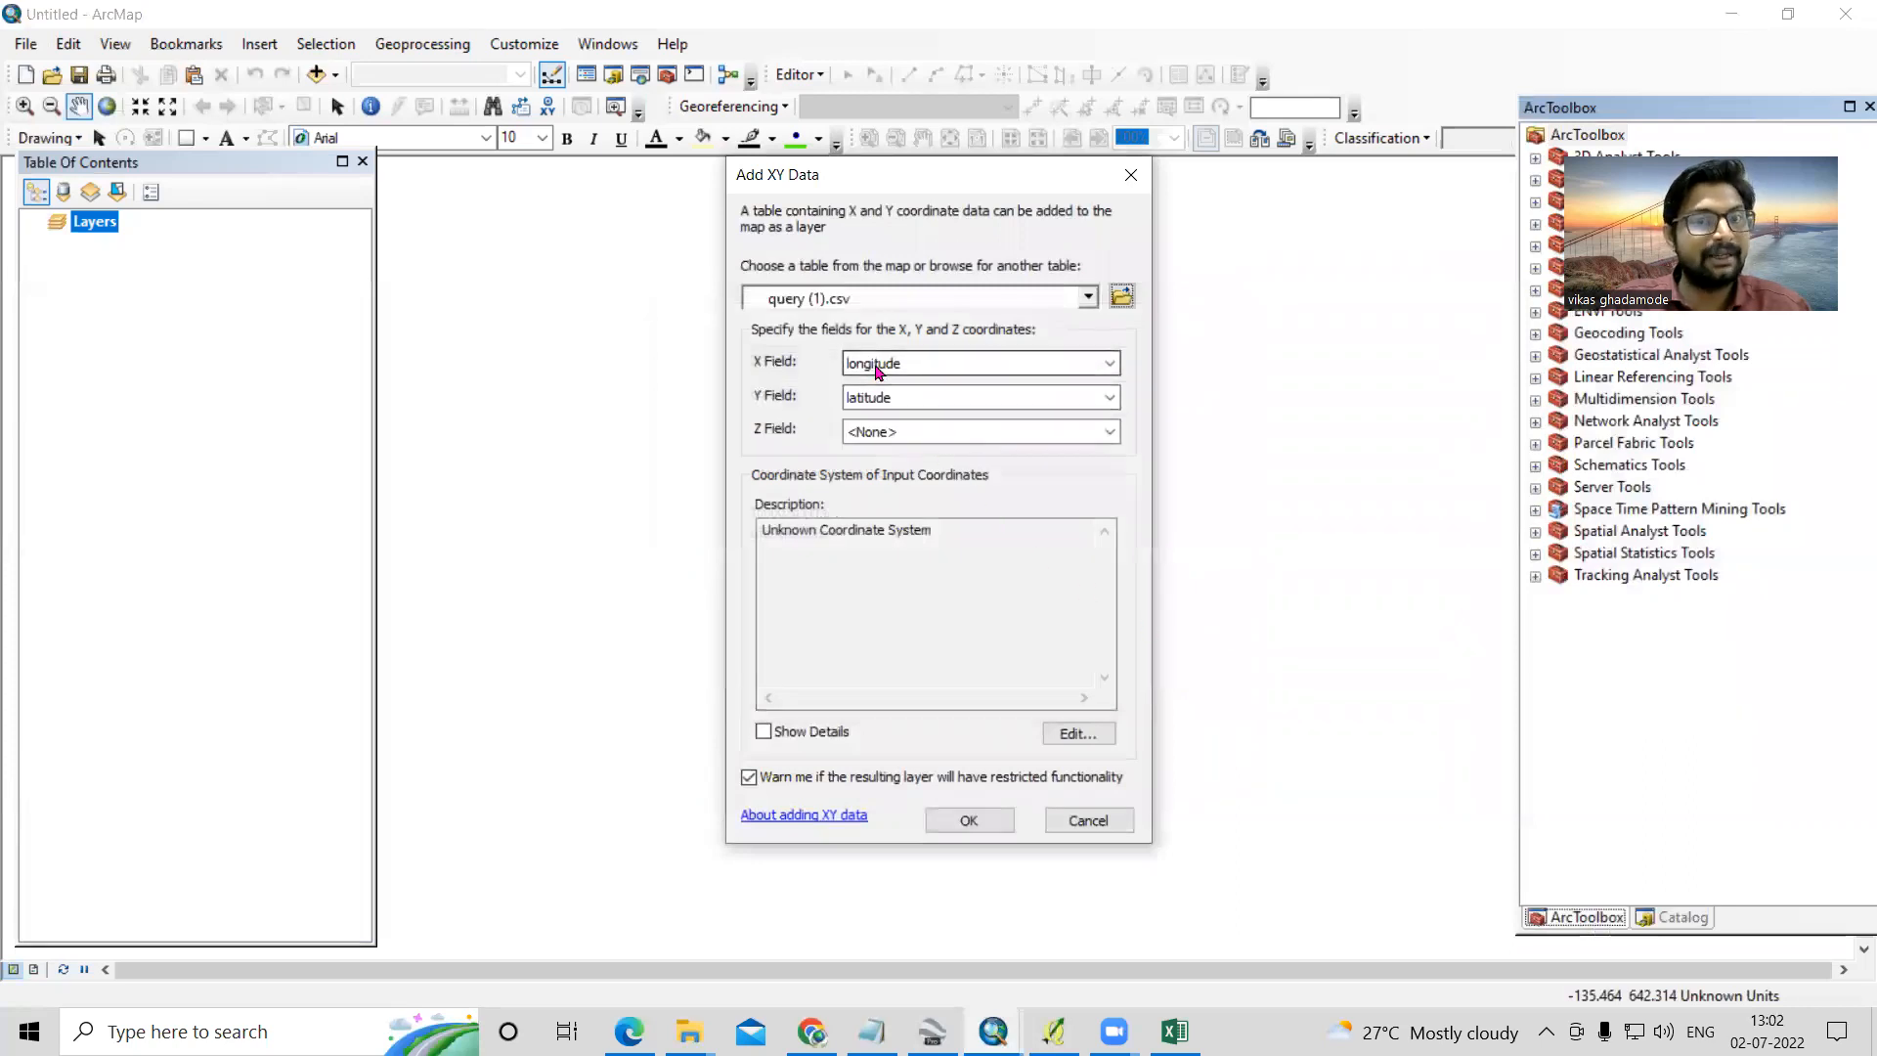
- Set the Z field to mag and the input coordinate system to geographic WGS 1984, and submit the XY data settings
click(1111, 433)
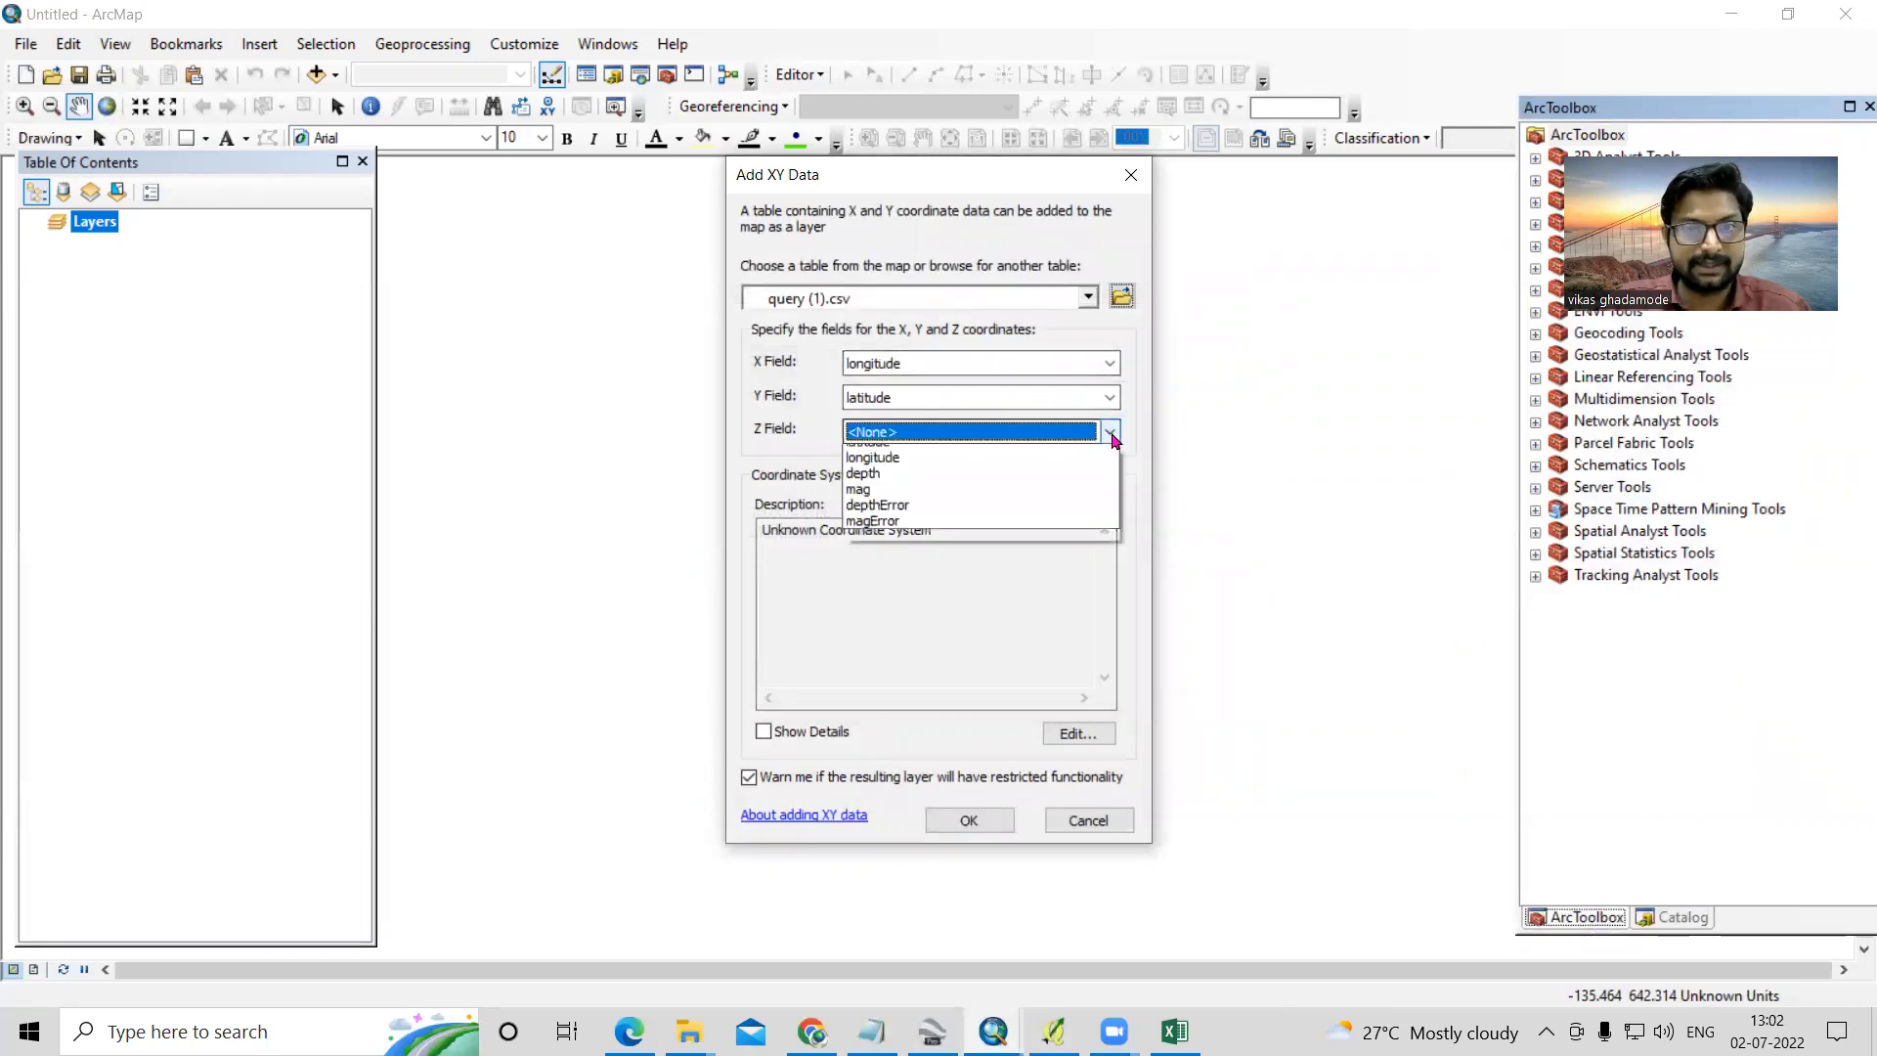
click(901, 520)
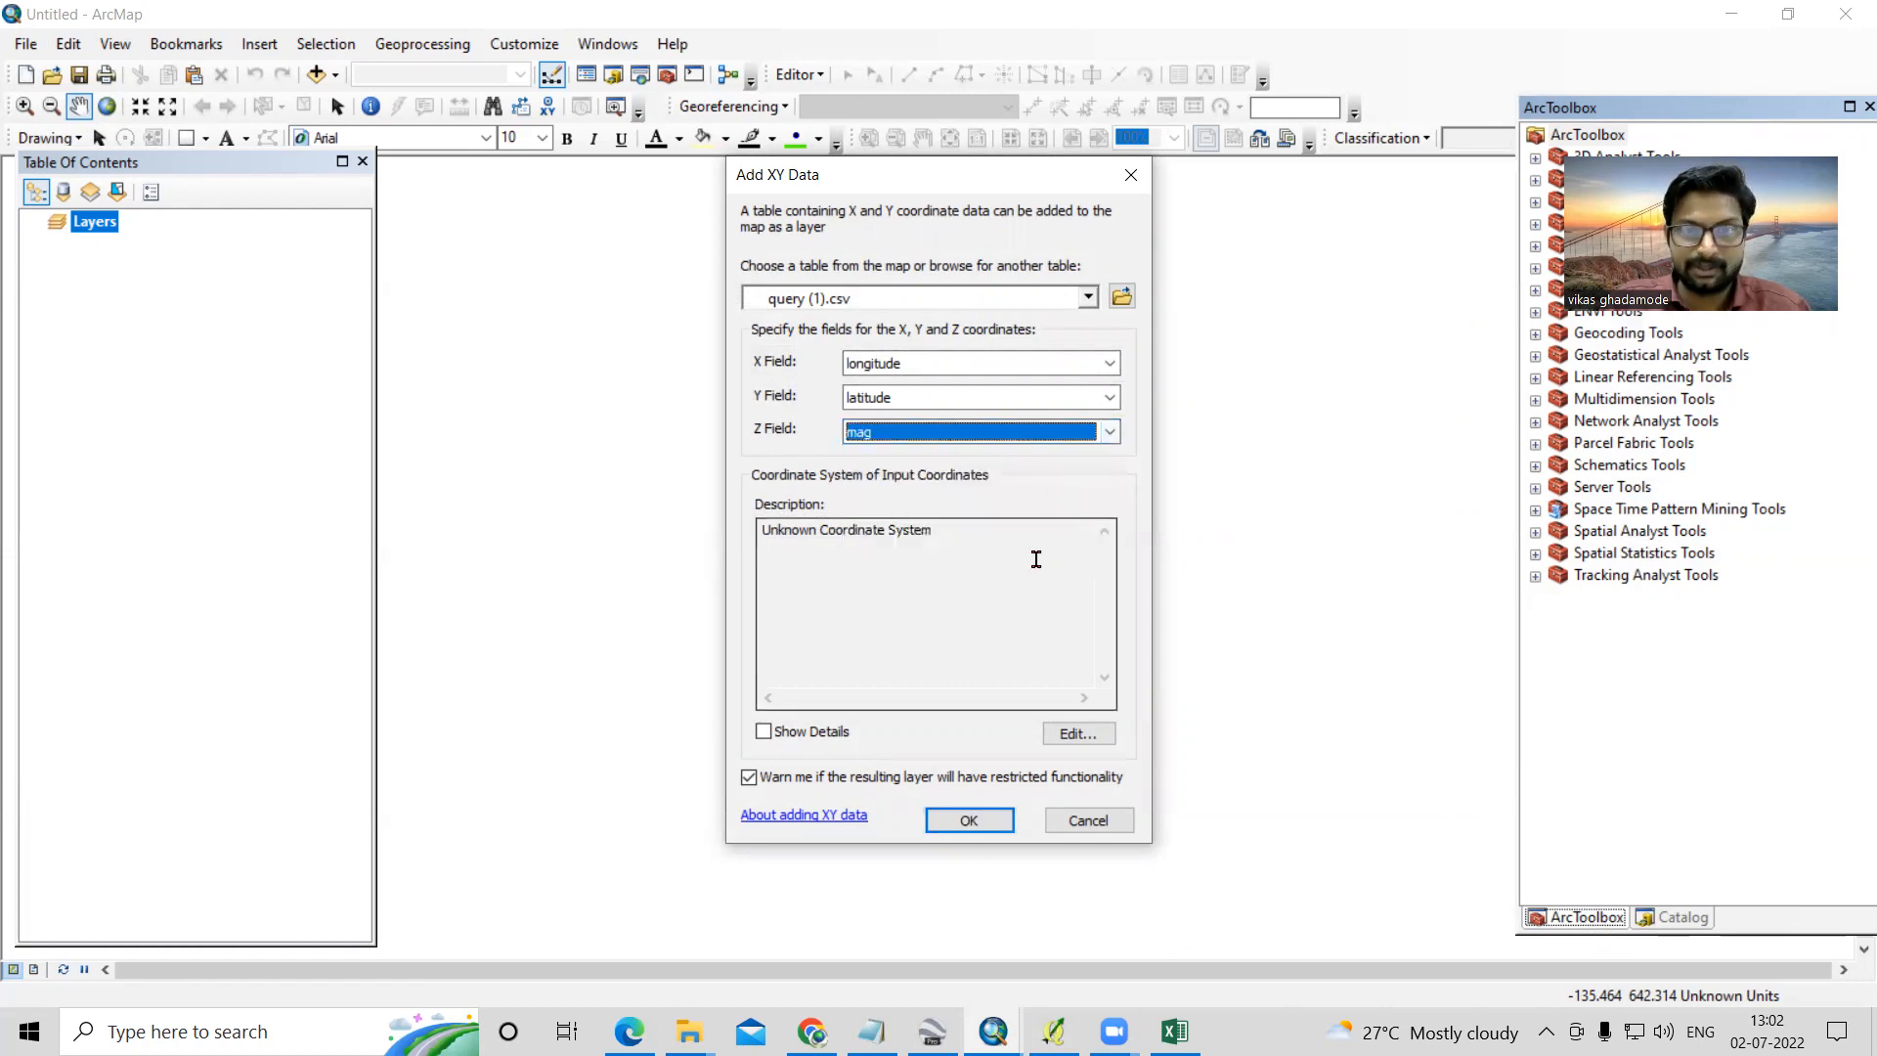
click(1078, 736)
double_click(792, 387)
double_click(800, 448)
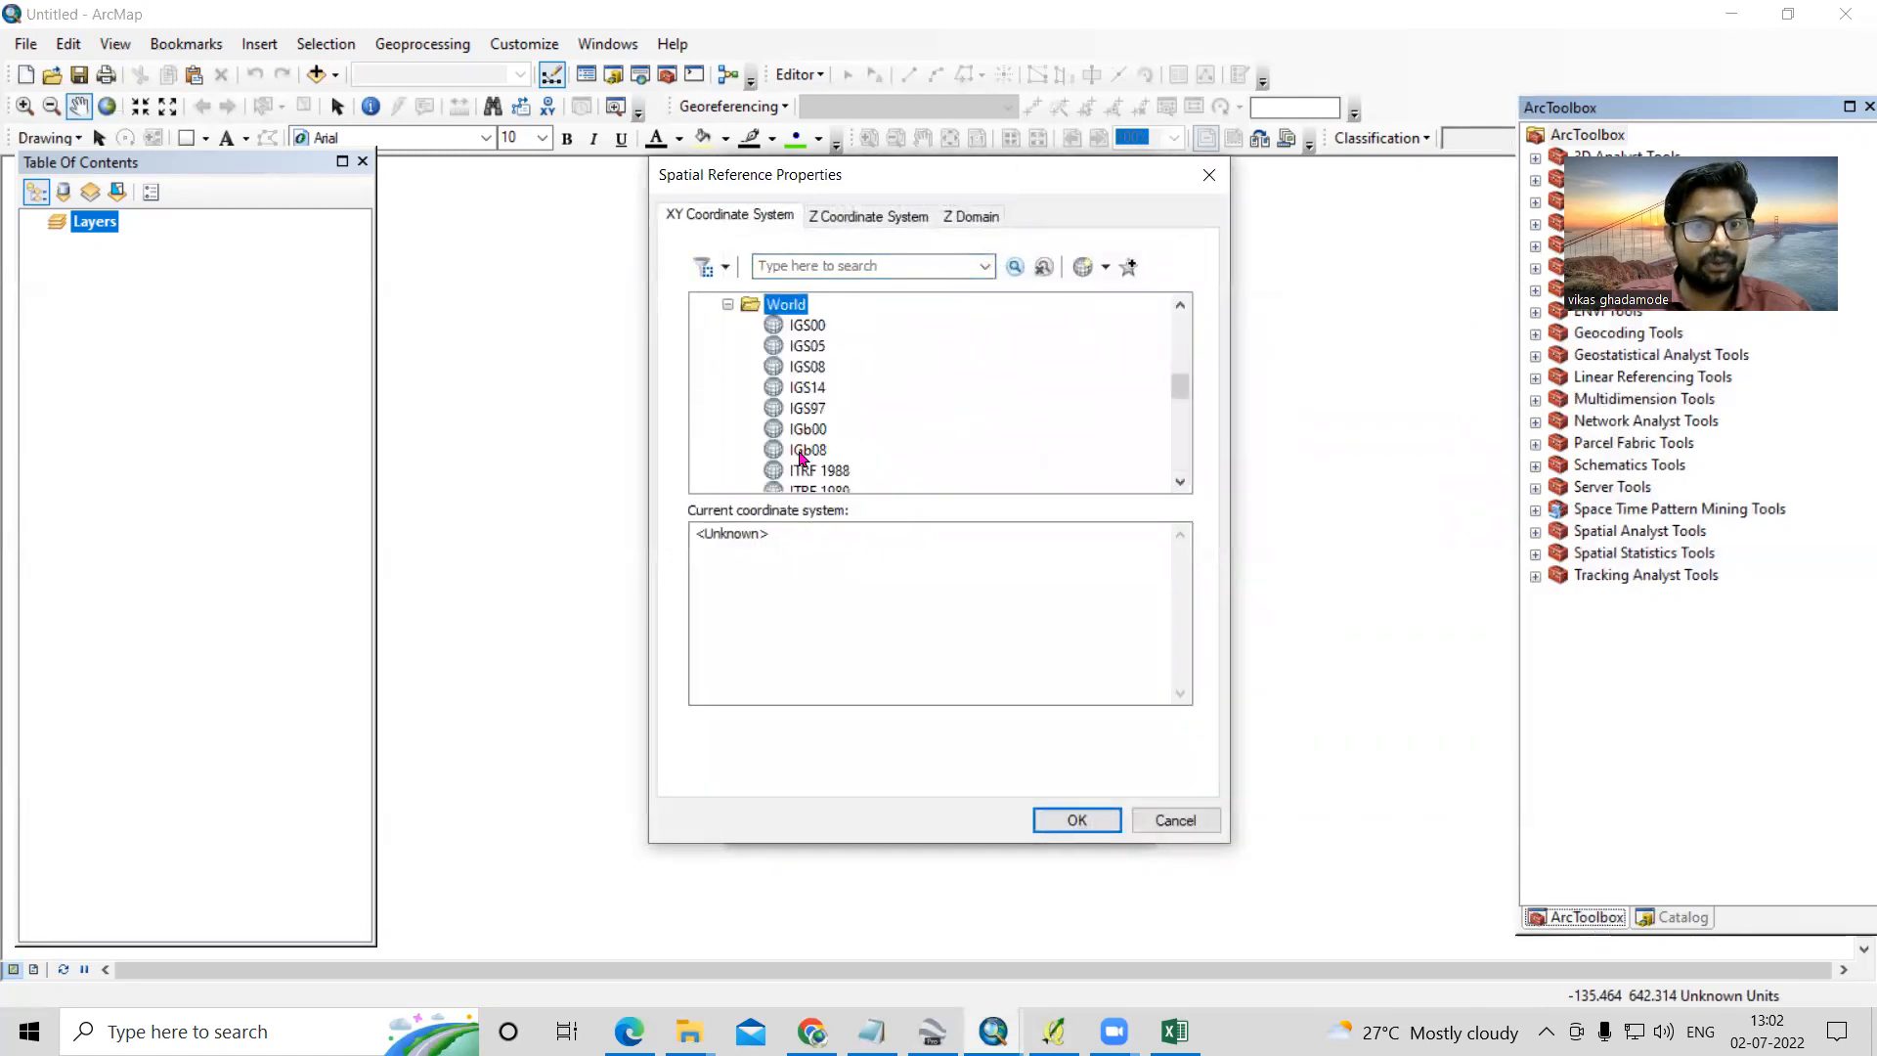
scroll(802, 457, down, 10)
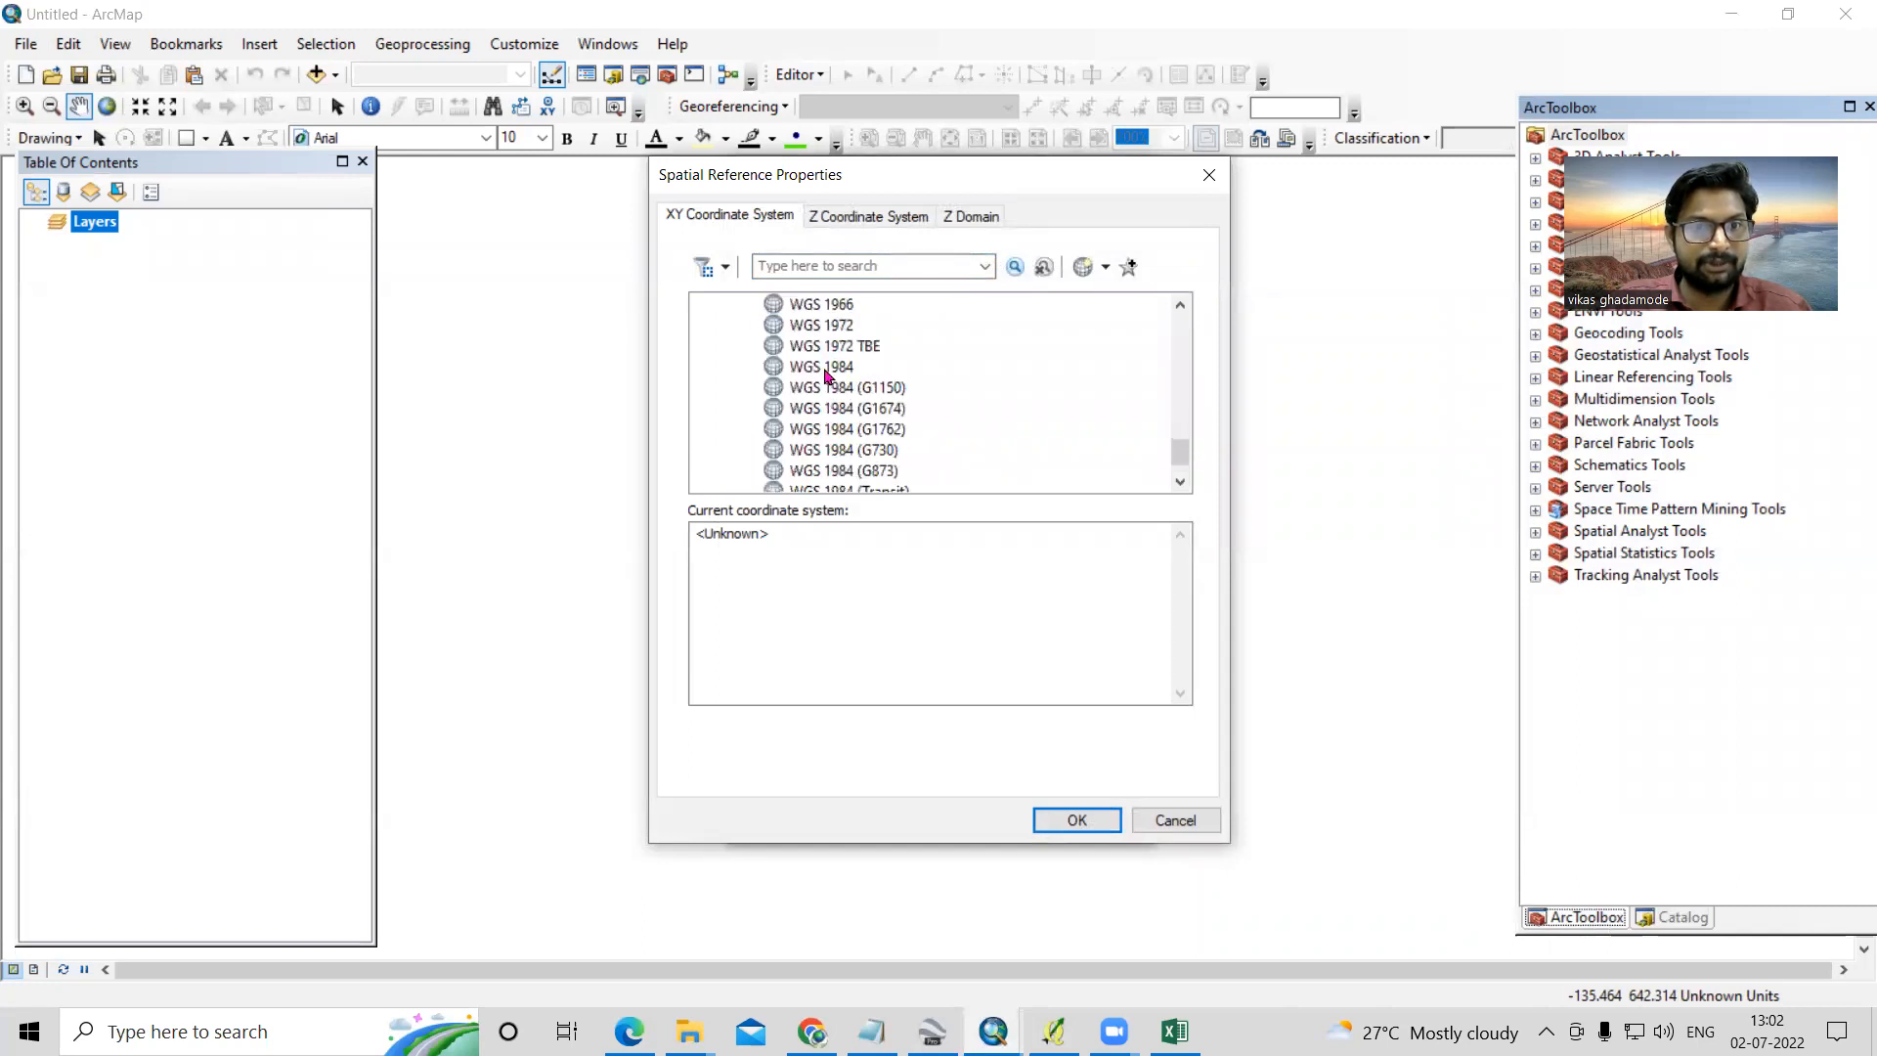
click(824, 370)
click(1076, 820)
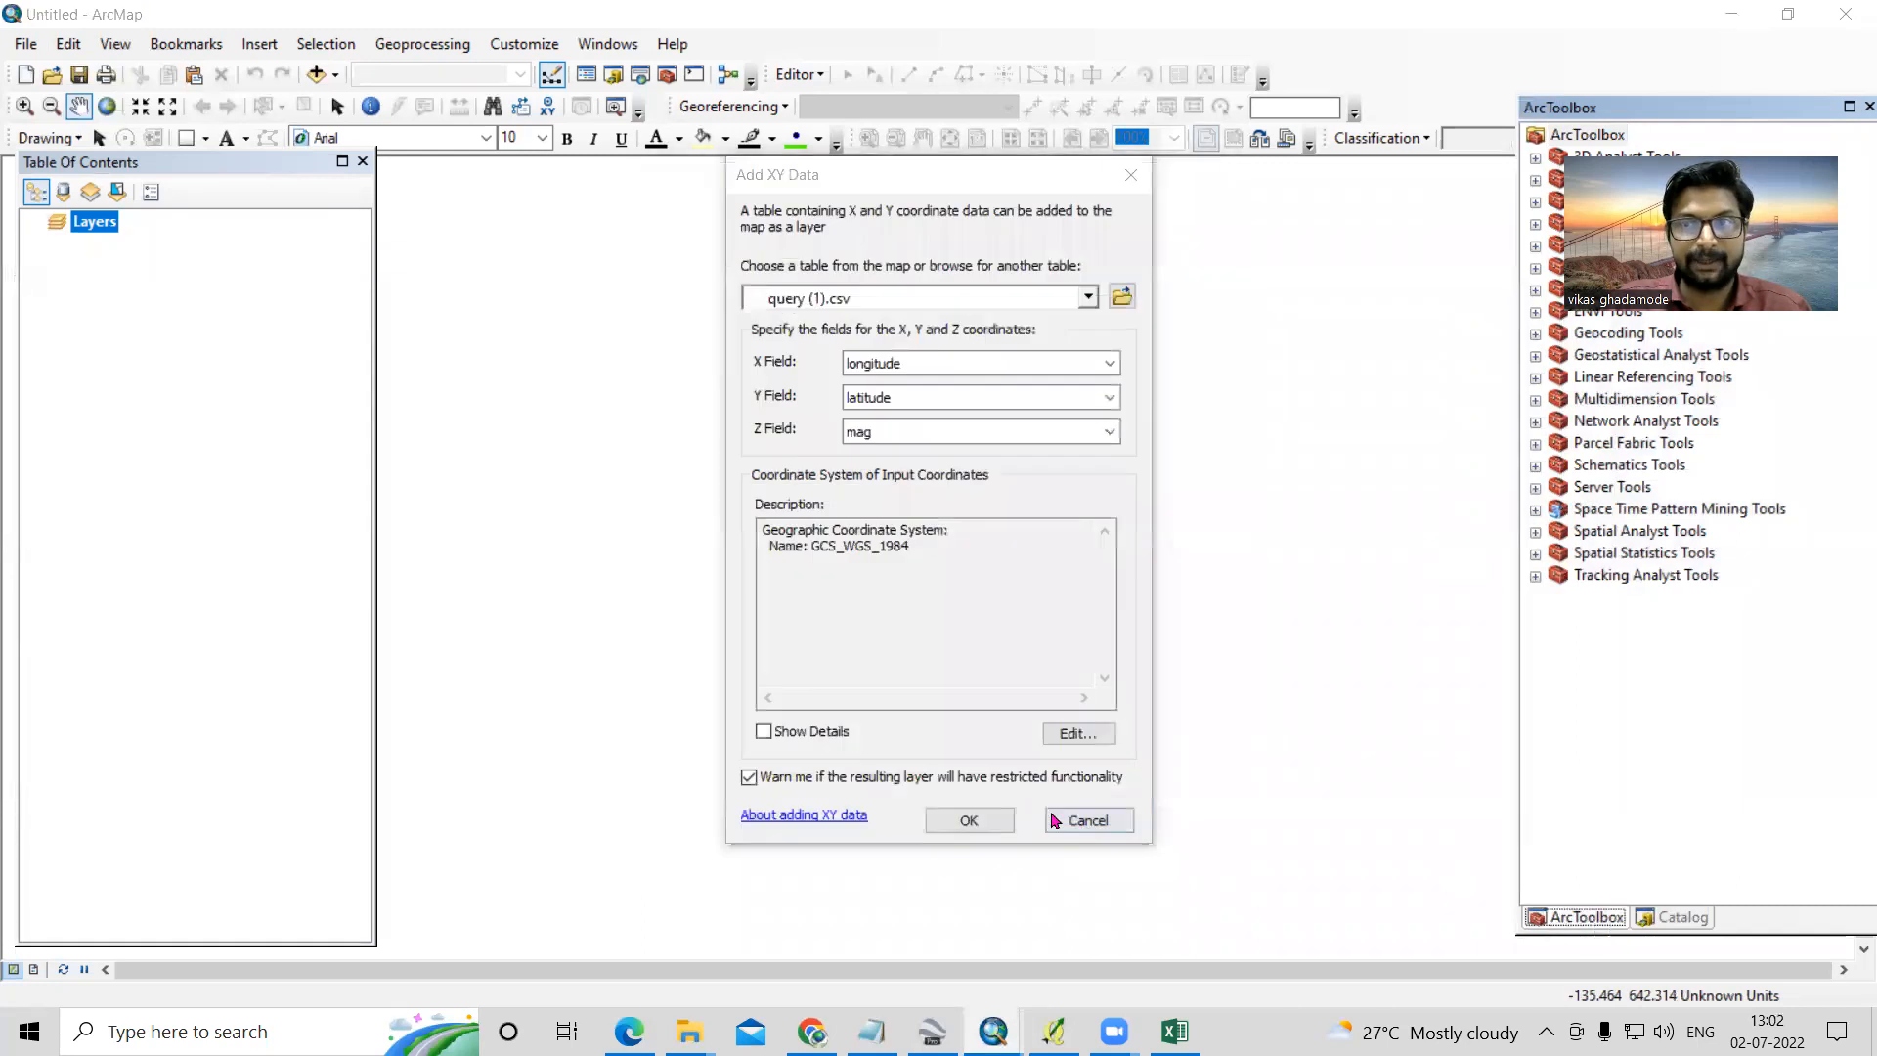
click(963, 824)
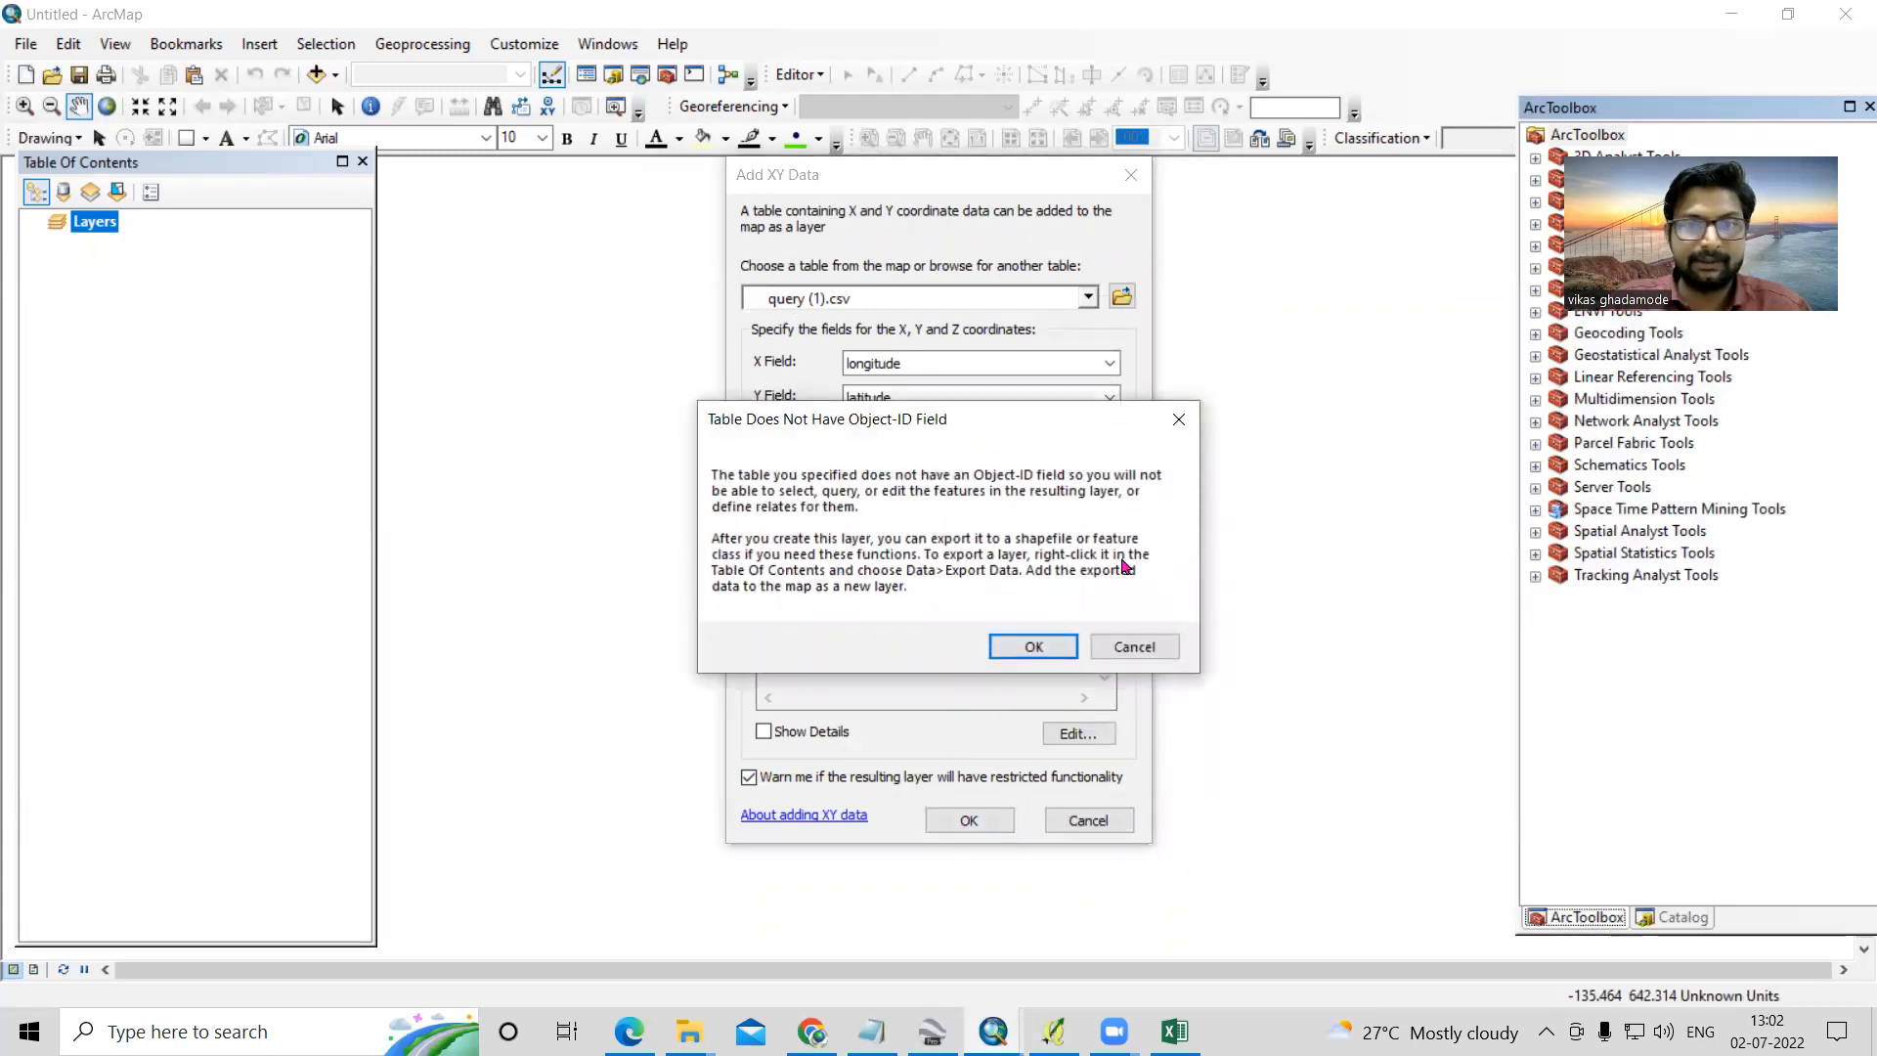
- Accept the missing Object-ID notice to plot the query (1).csv events as points on the map
click(1035, 648)
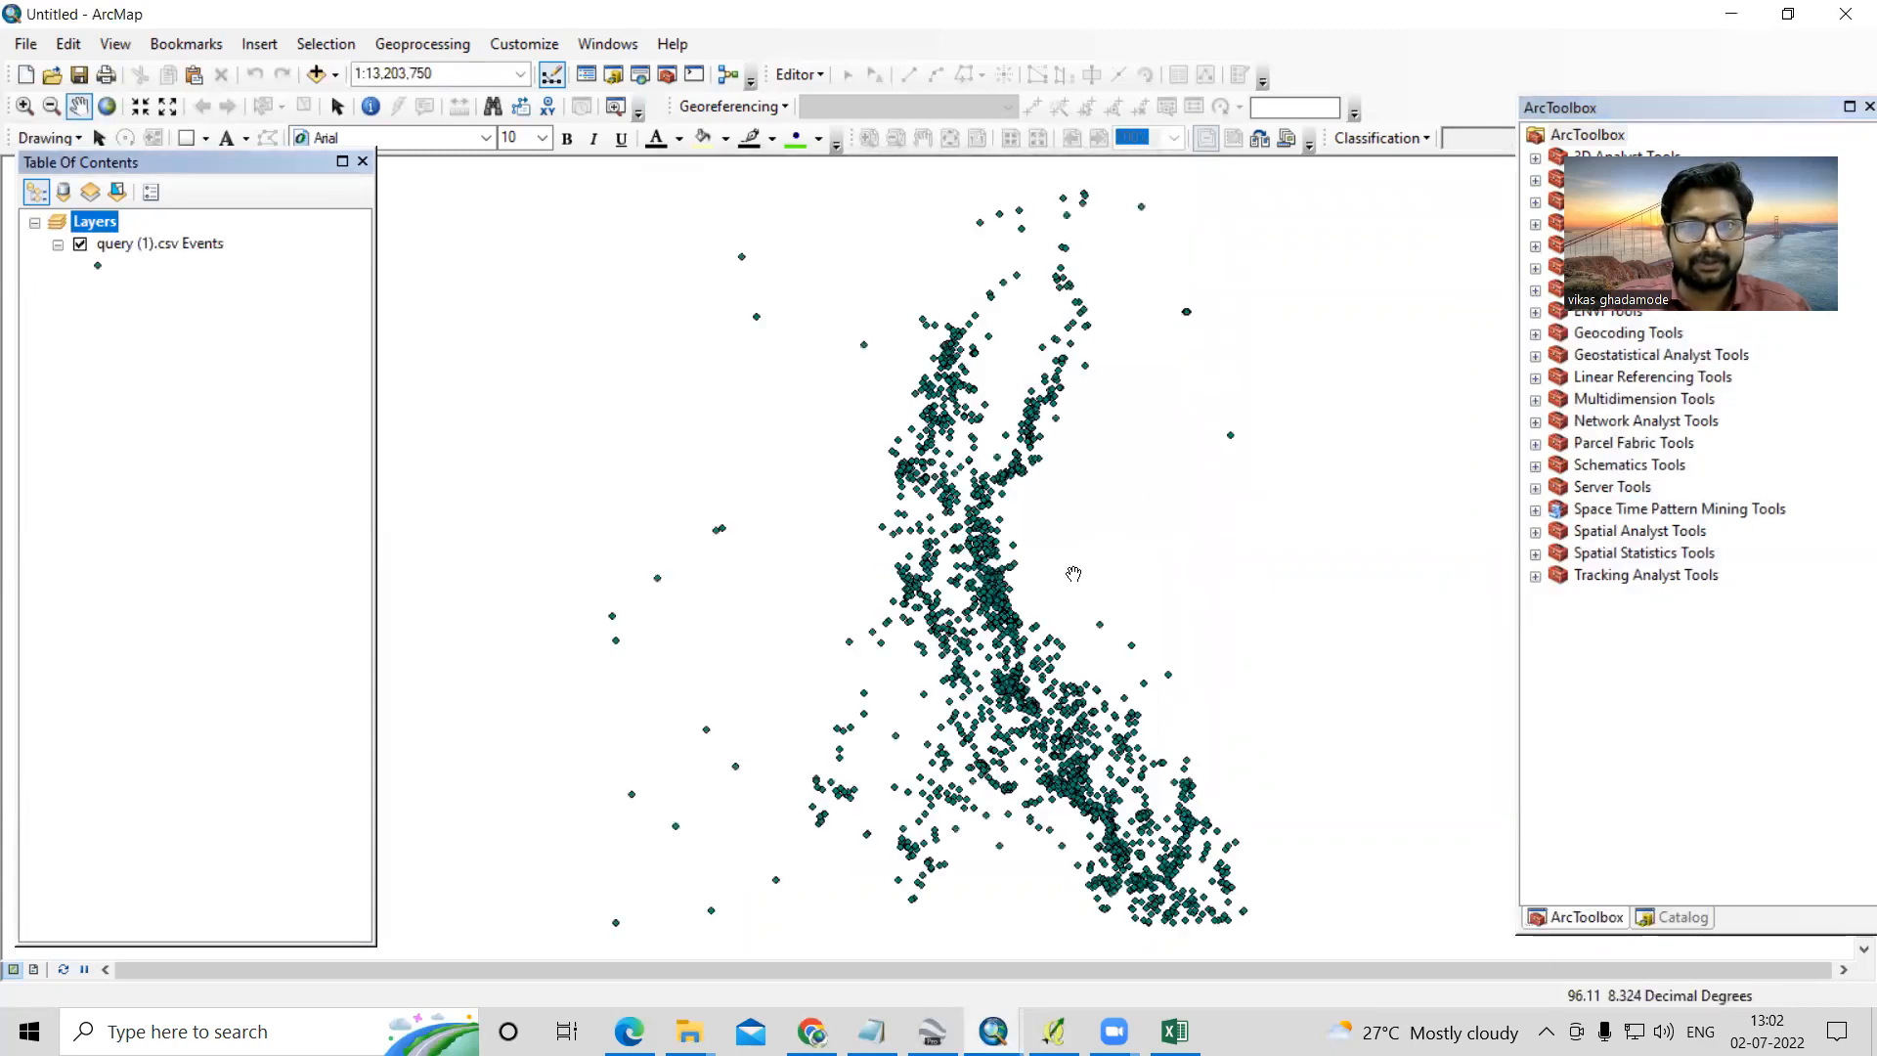
scroll(896, 585, down, 3)
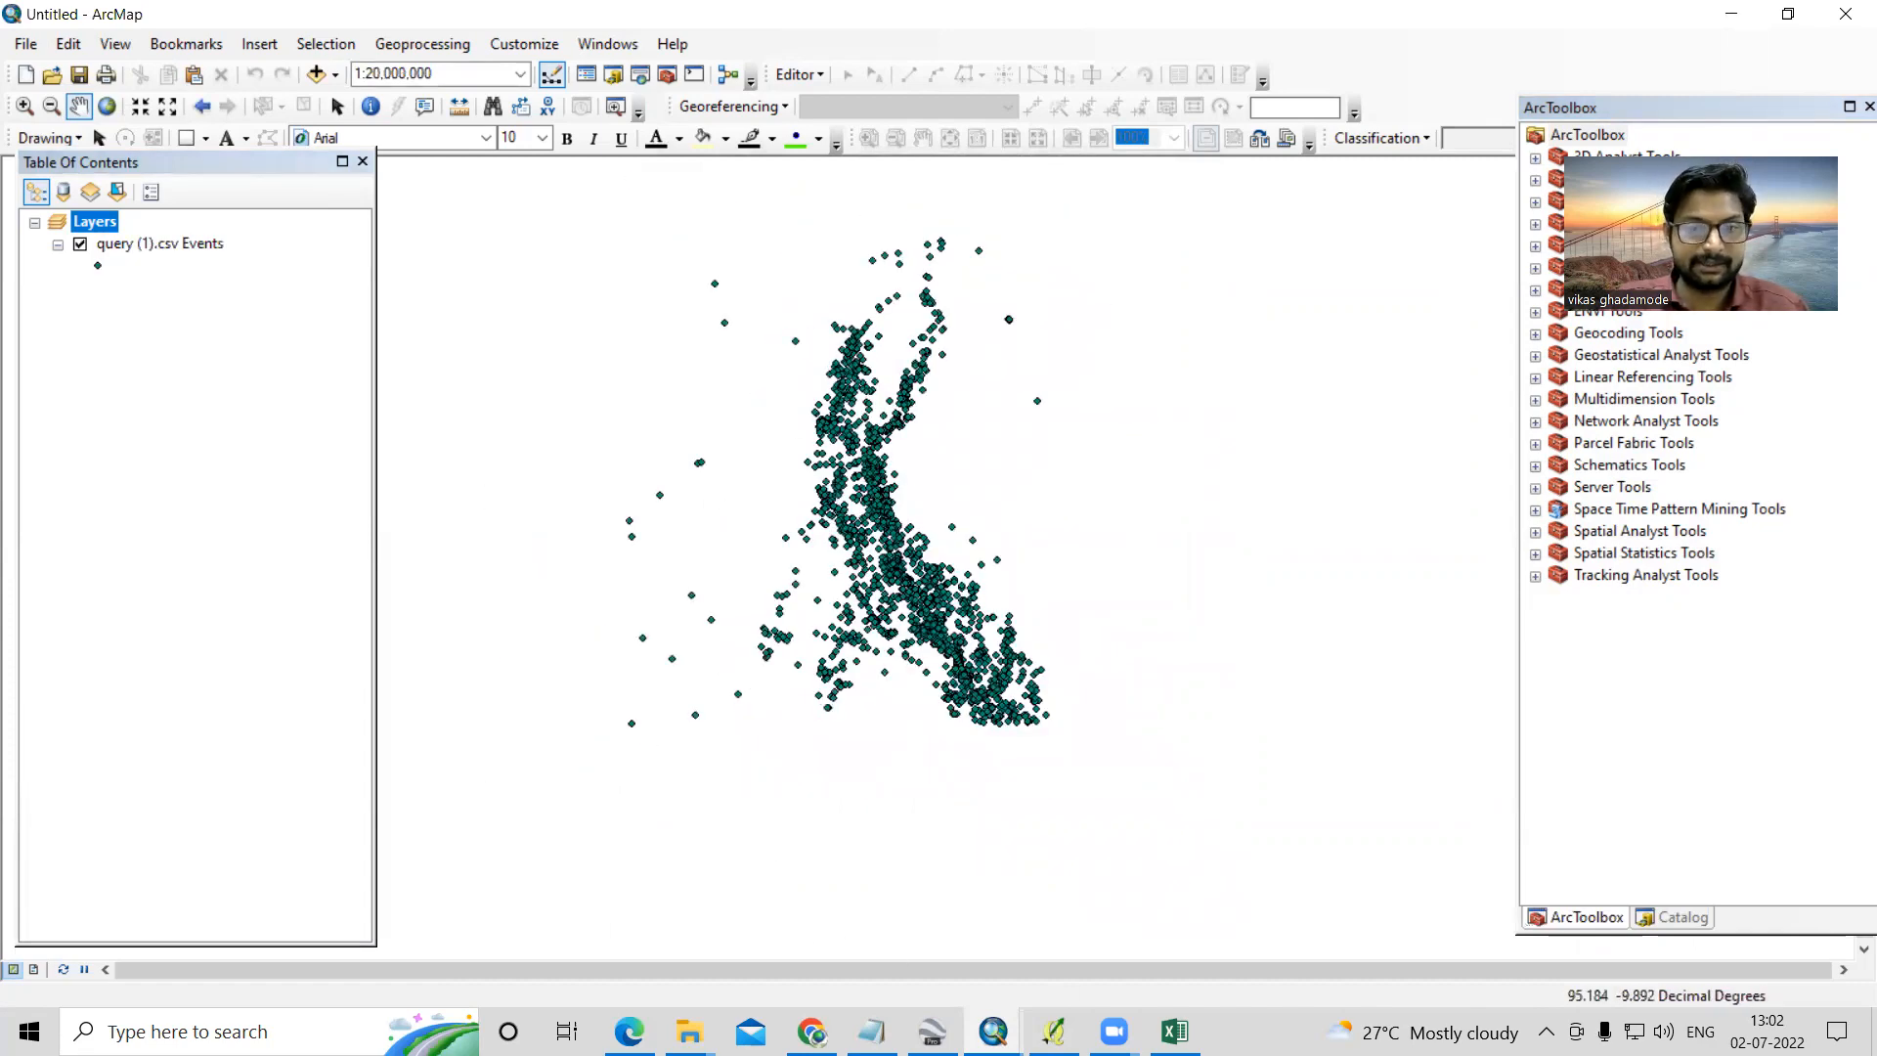
- Switch to Excel to look over the query (1) earthquake records, and return to ArcMap
mouse_move(1175, 1031)
click(1160, 968)
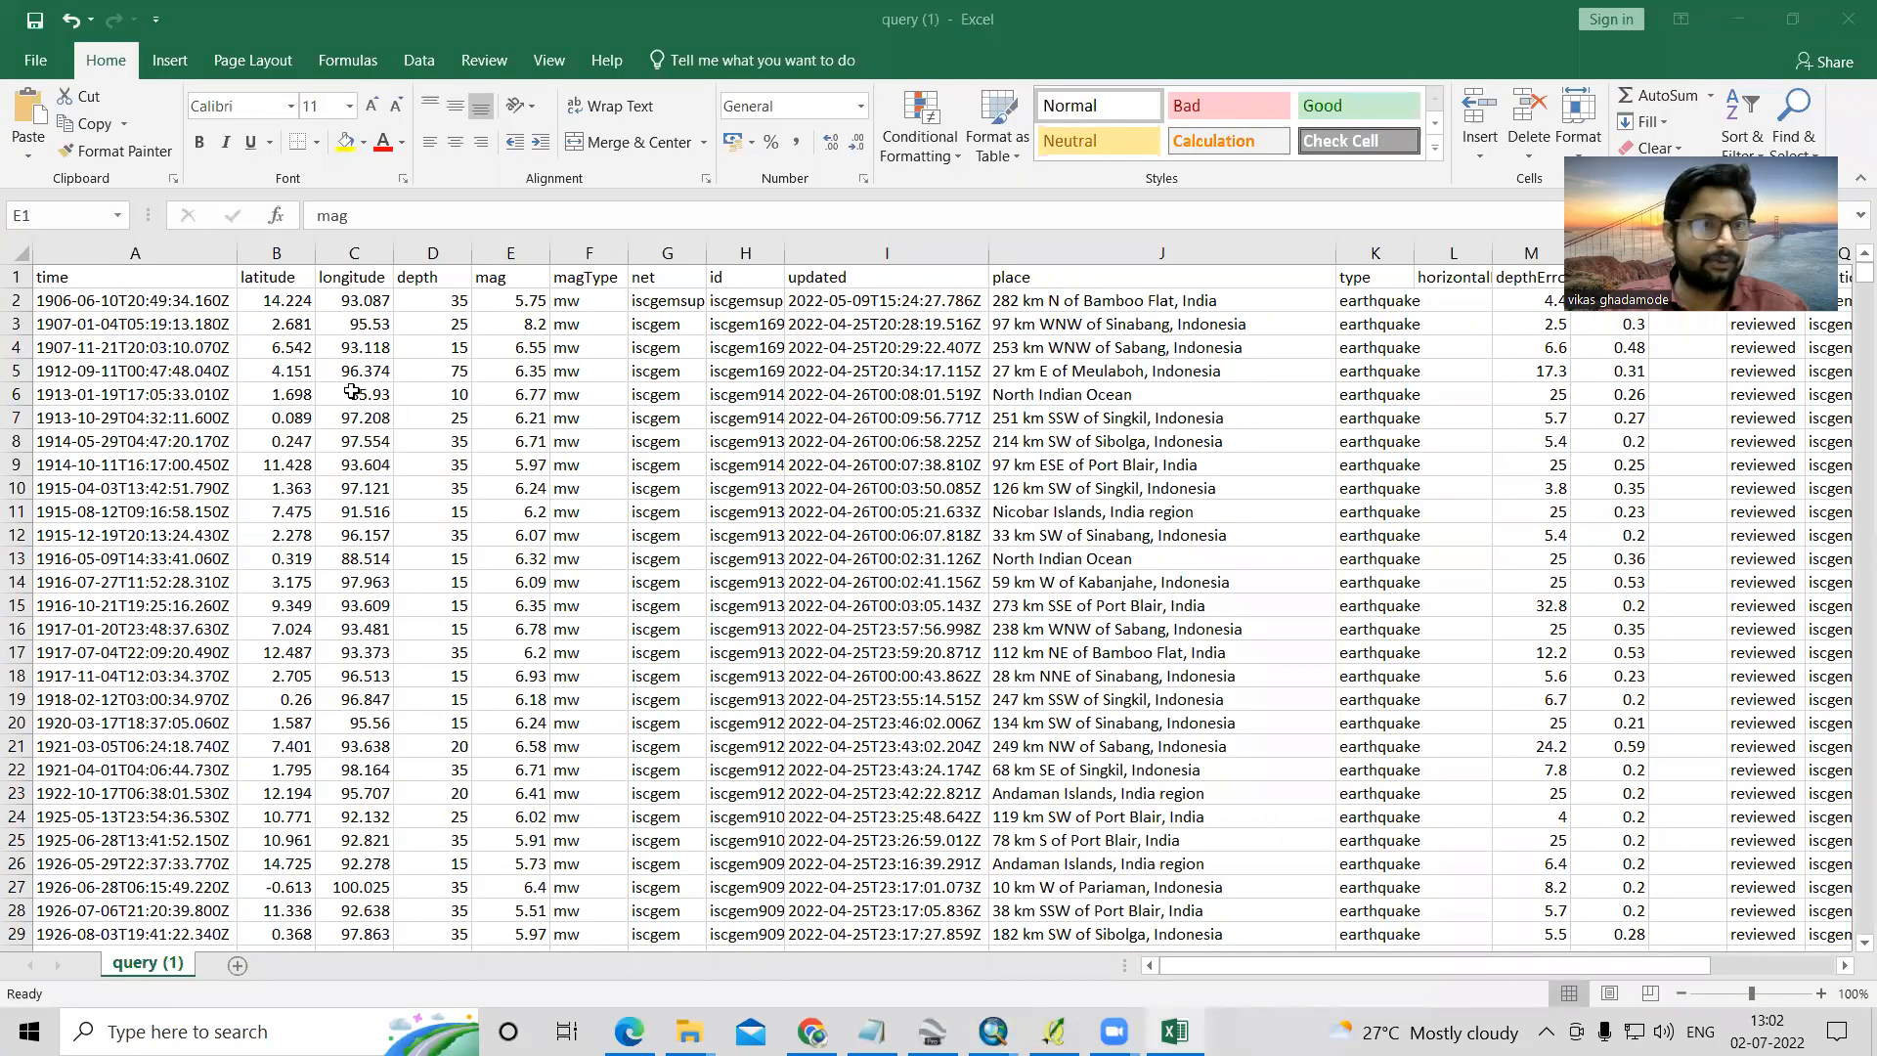
click(1737, 19)
- Review the records and columns in the query (1).csv Events layer's attribute table, and close it
right_click(144, 248)
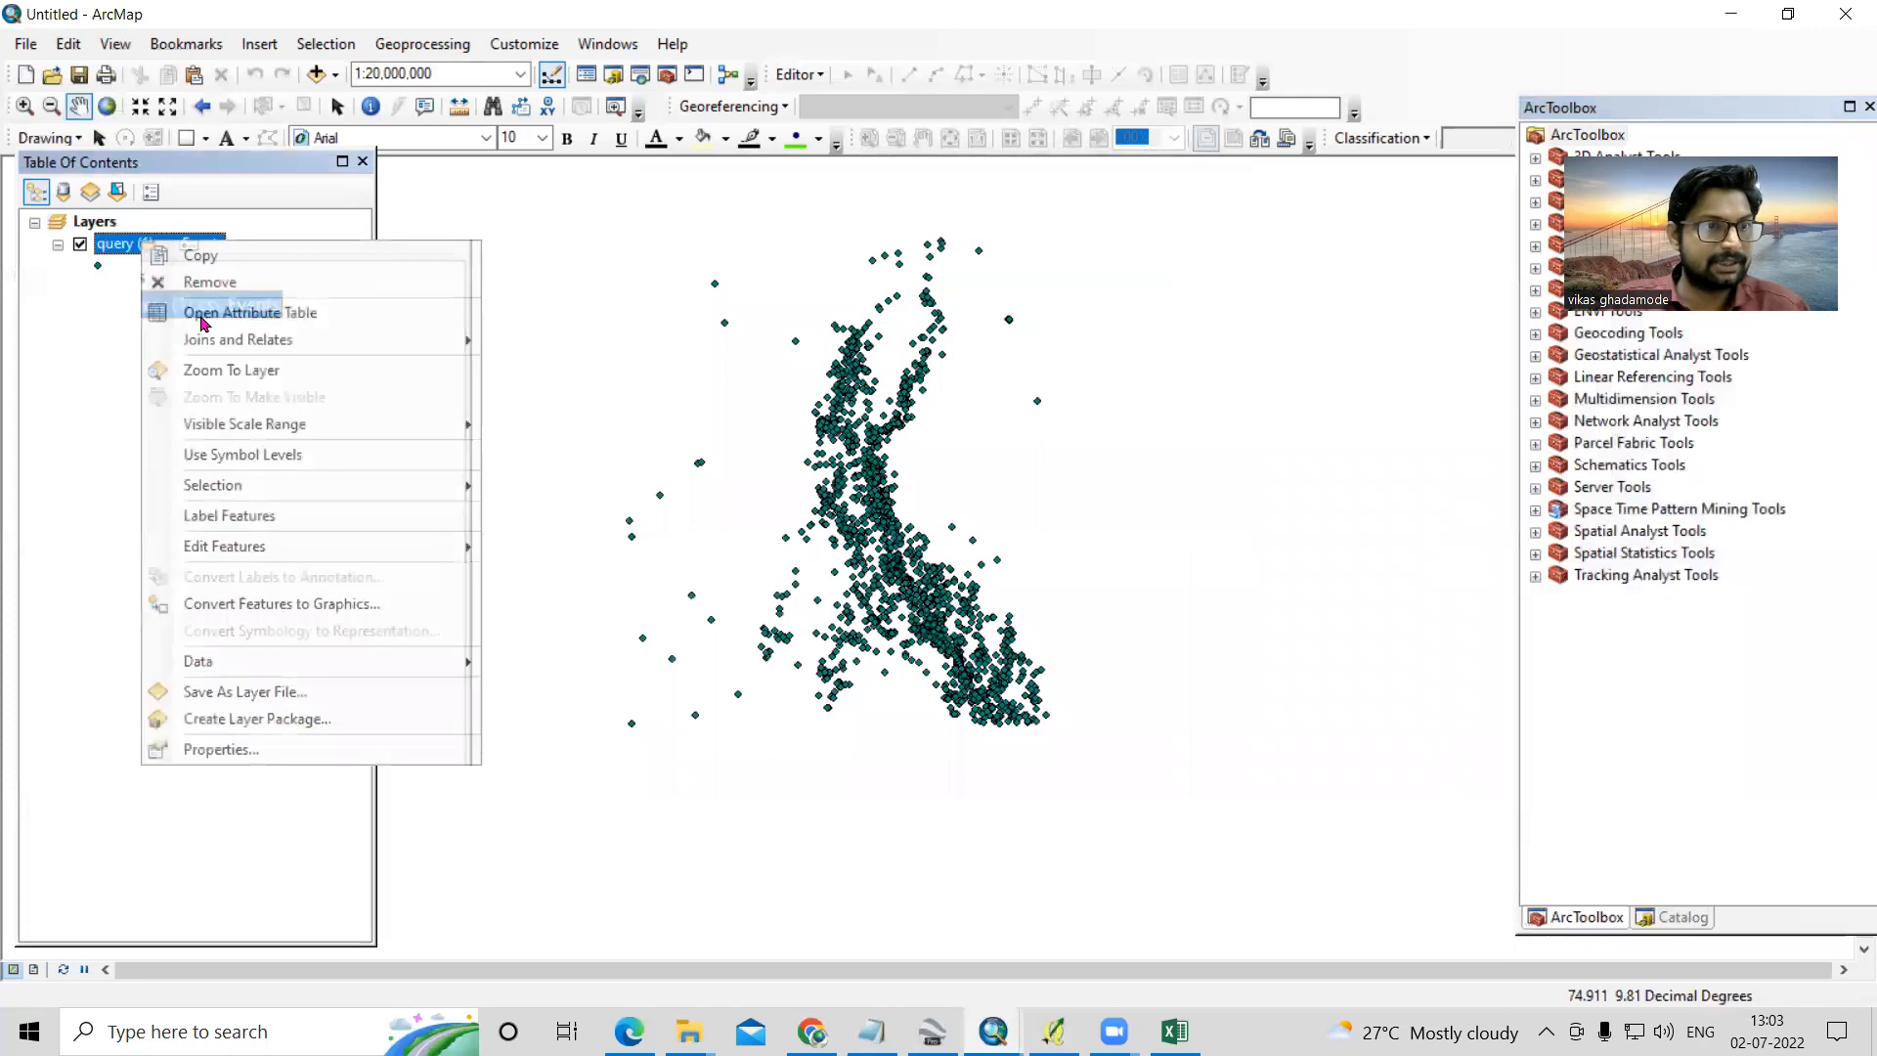
click(207, 319)
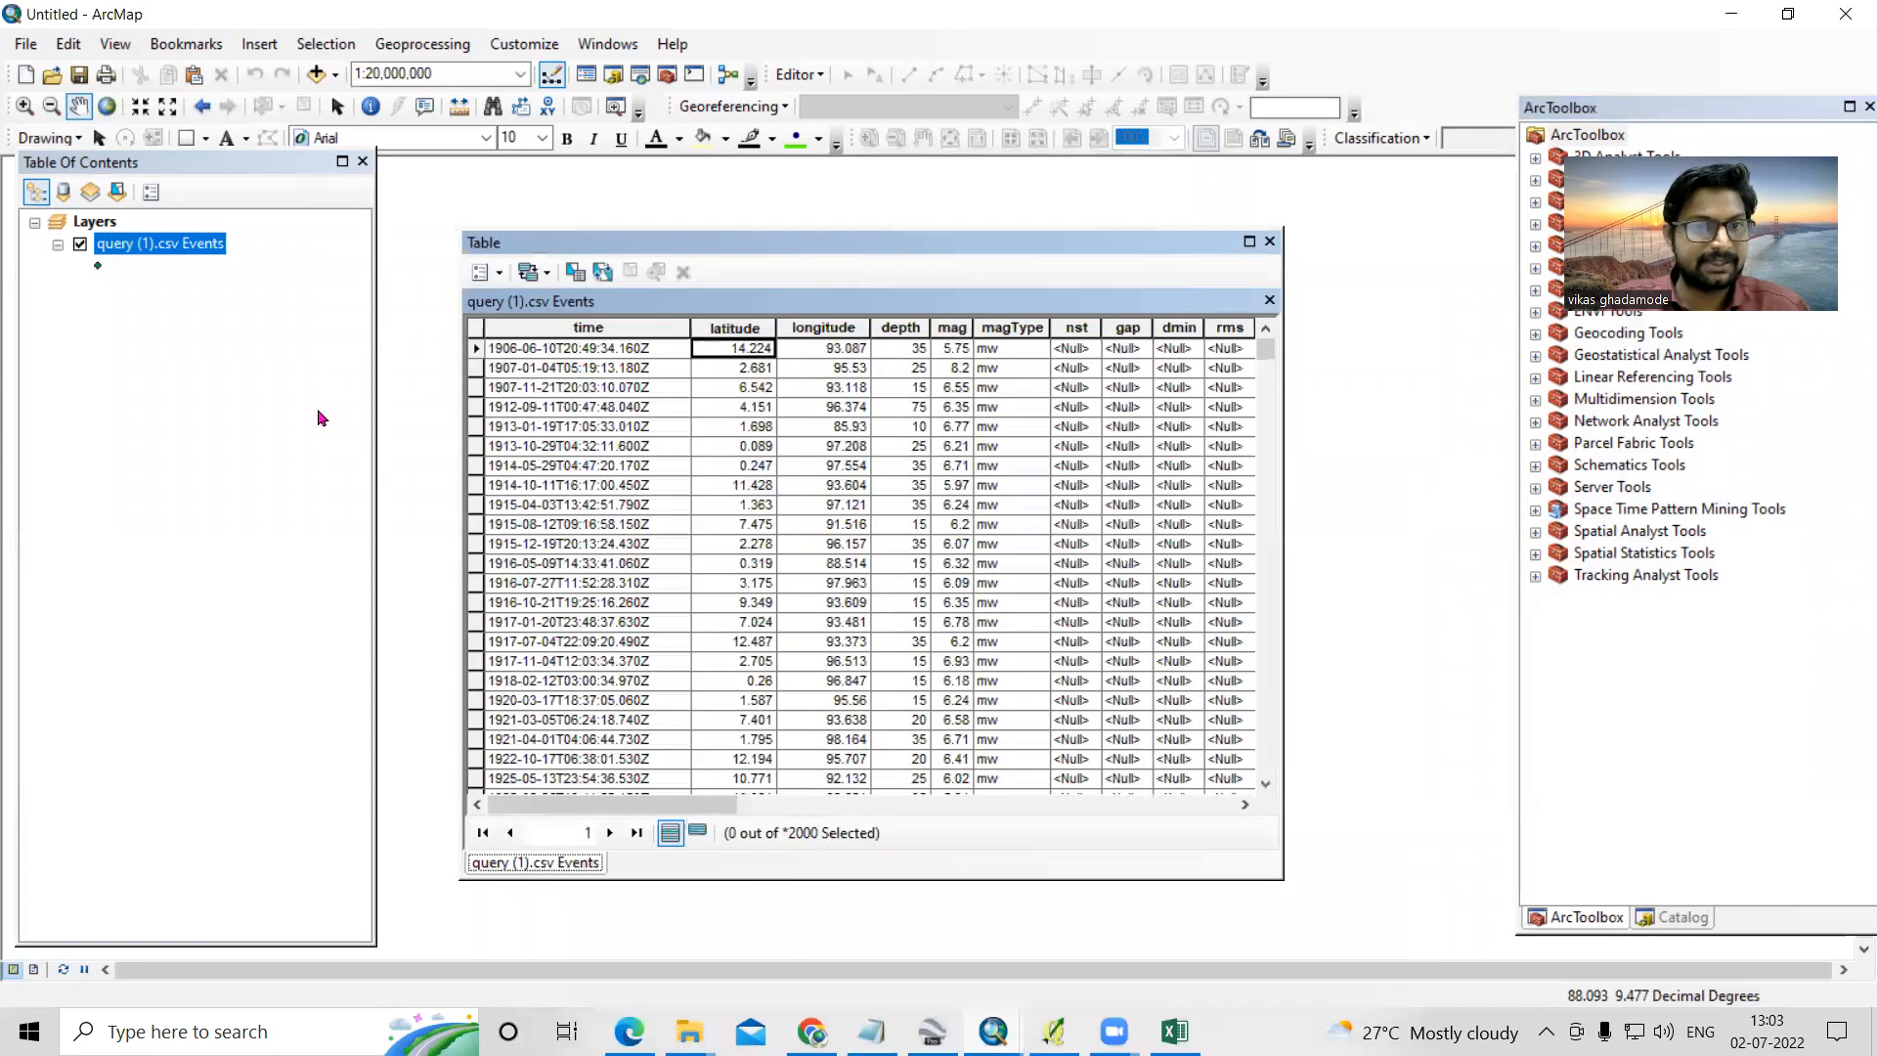
scroll(919, 526, down, 3)
scroll(919, 526, up, 3)
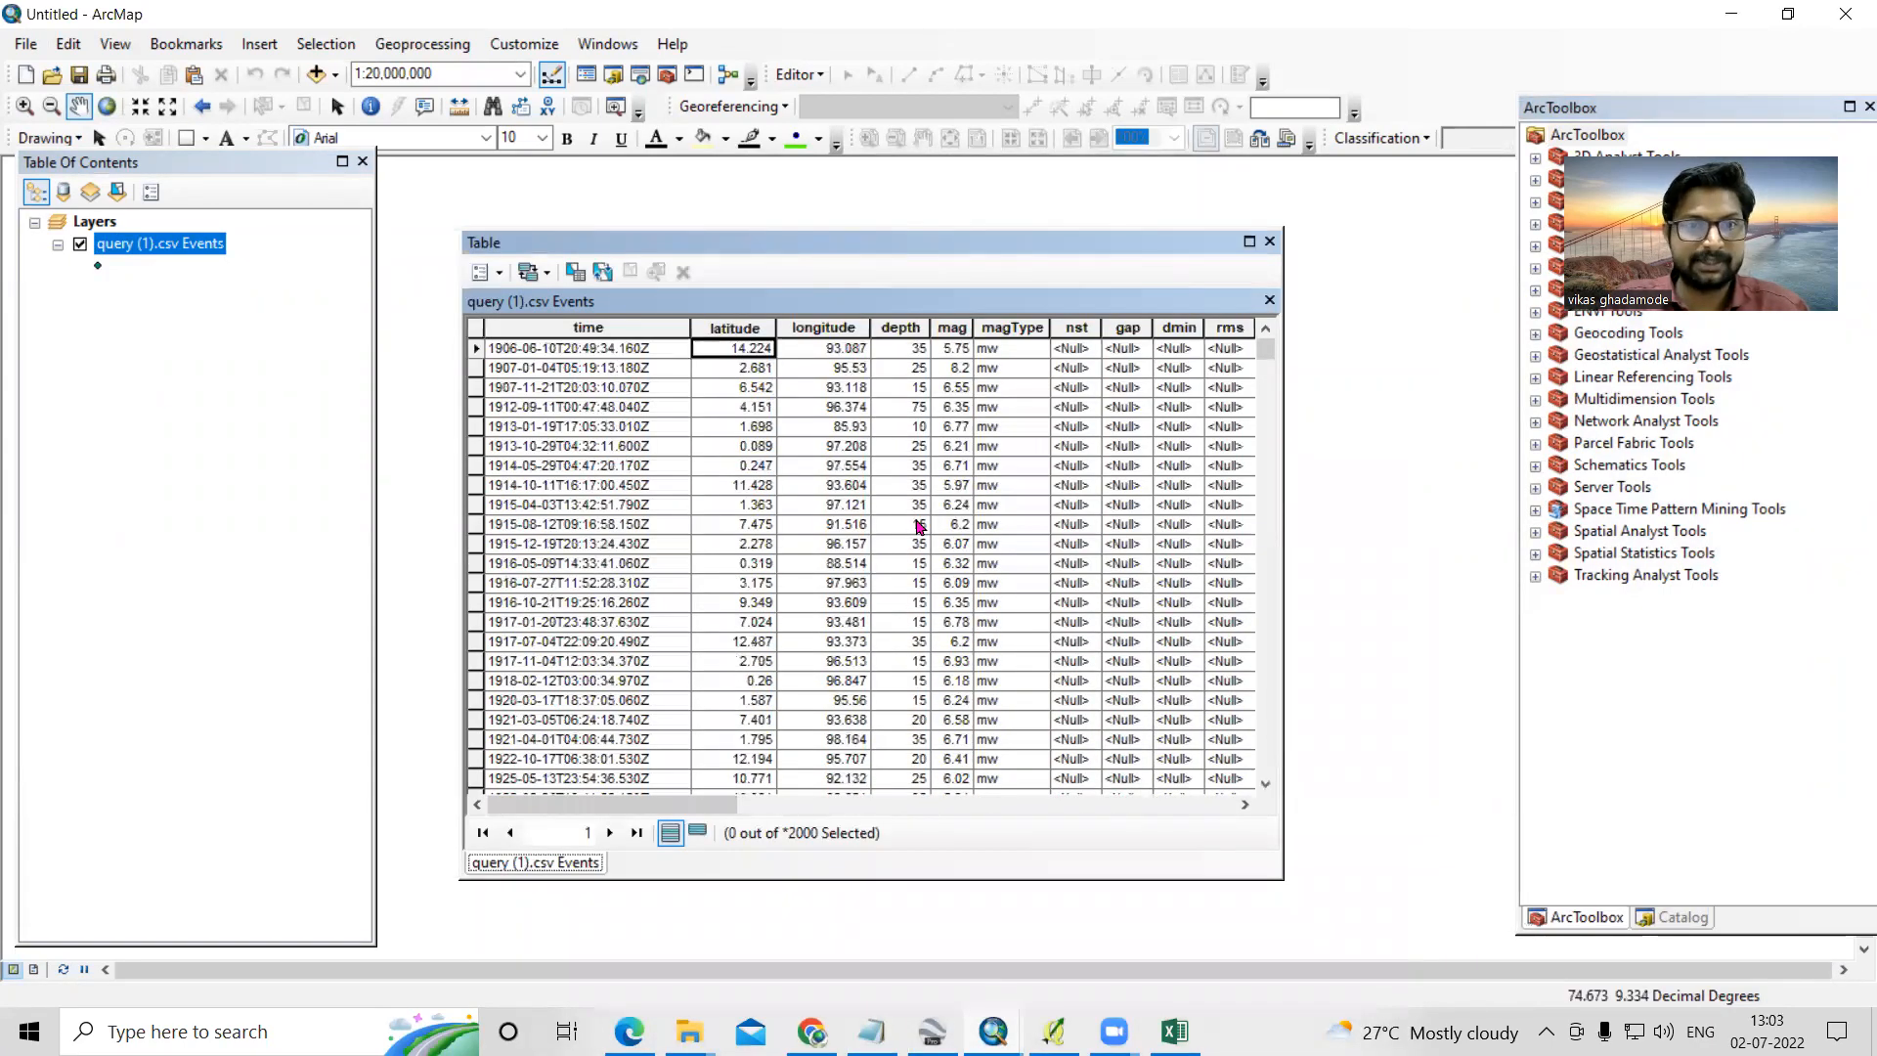
drag(719, 806, 1068, 788)
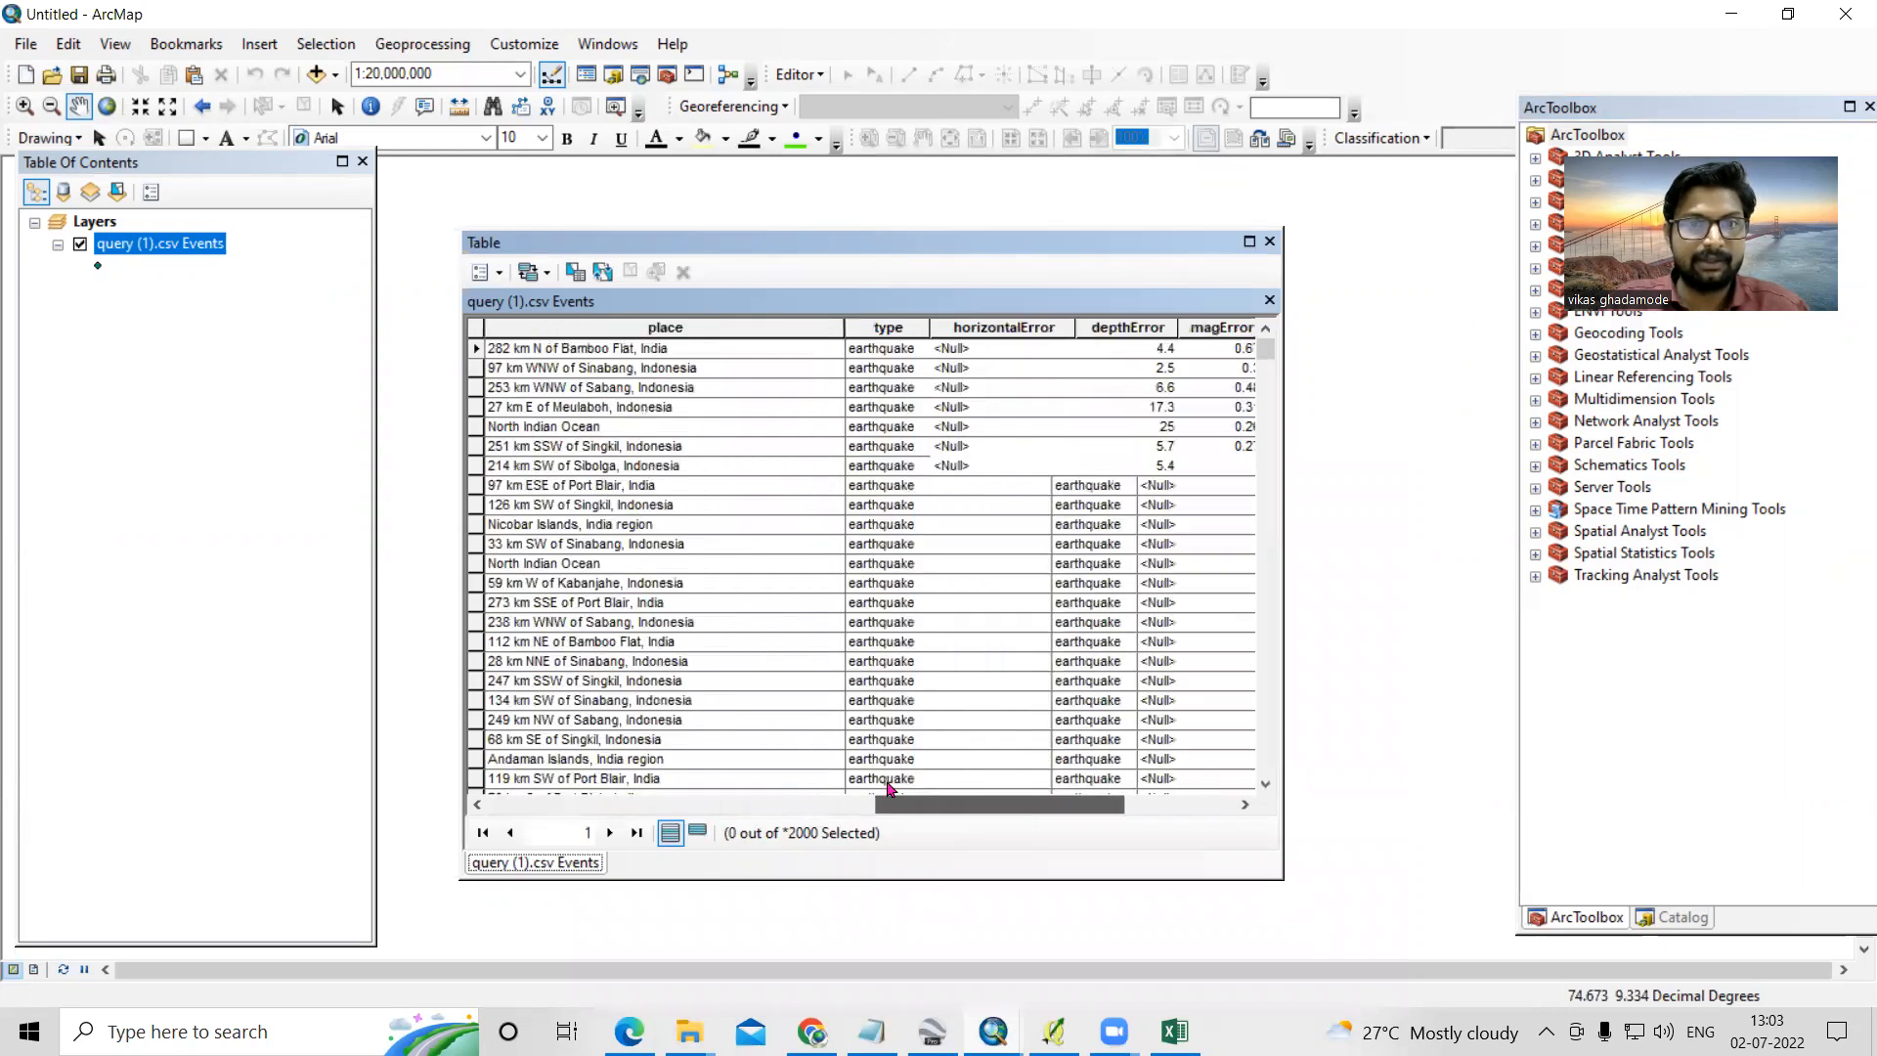
click(1270, 242)
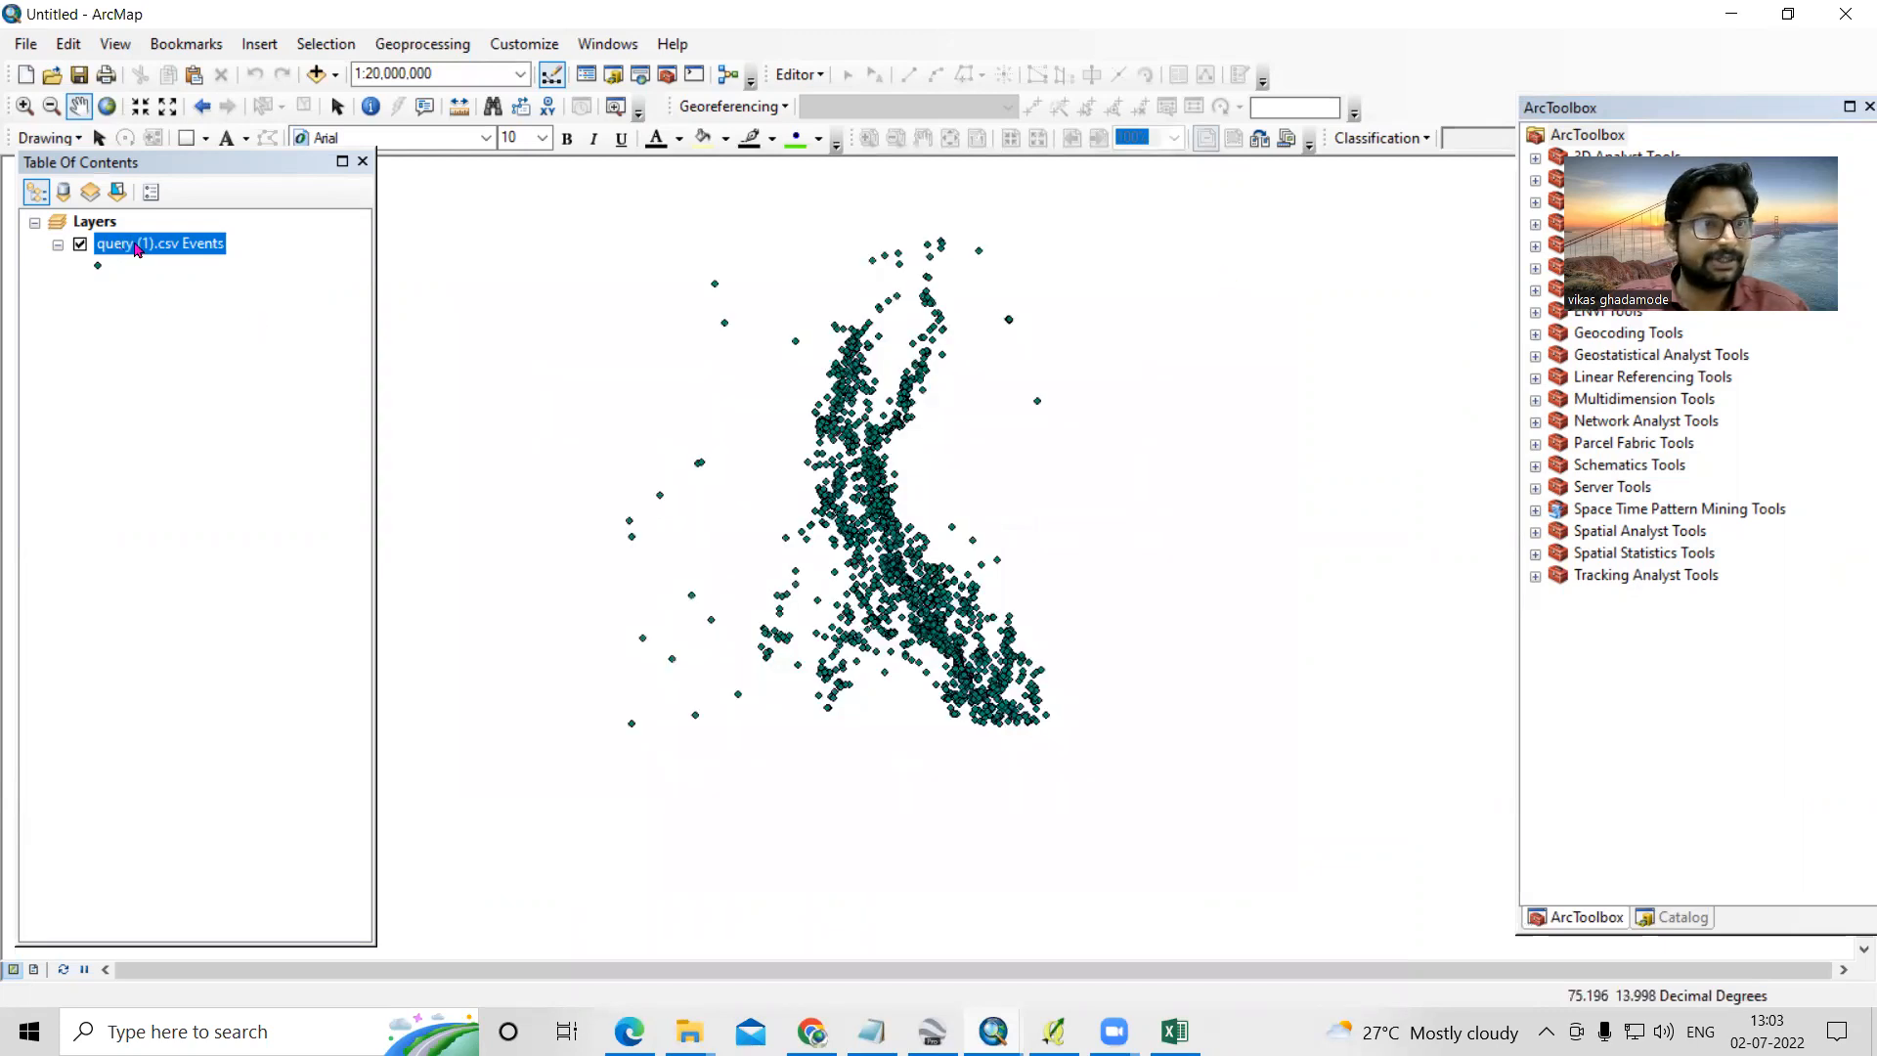
- Open the Export Data dialog for the query (1).csv Events layer
click(170, 251)
right_click(171, 256)
mouse_move(314, 658)
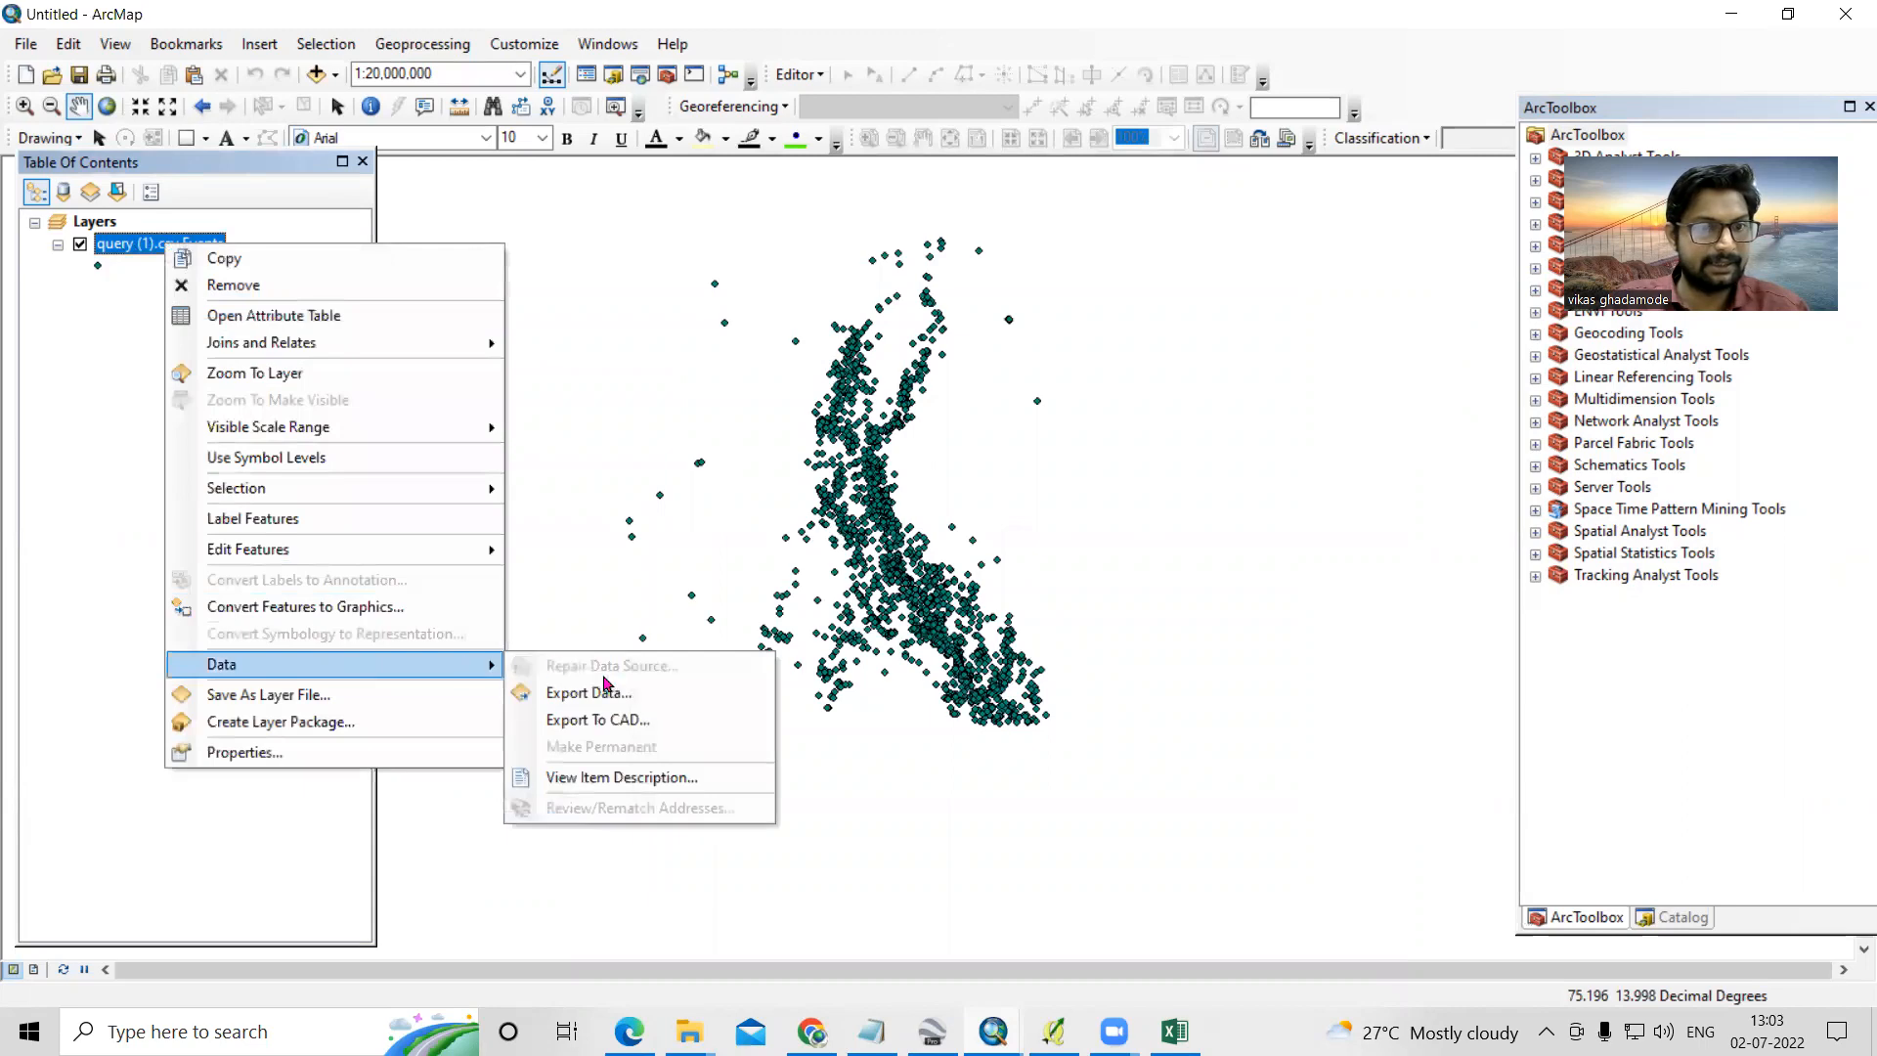
click(603, 695)
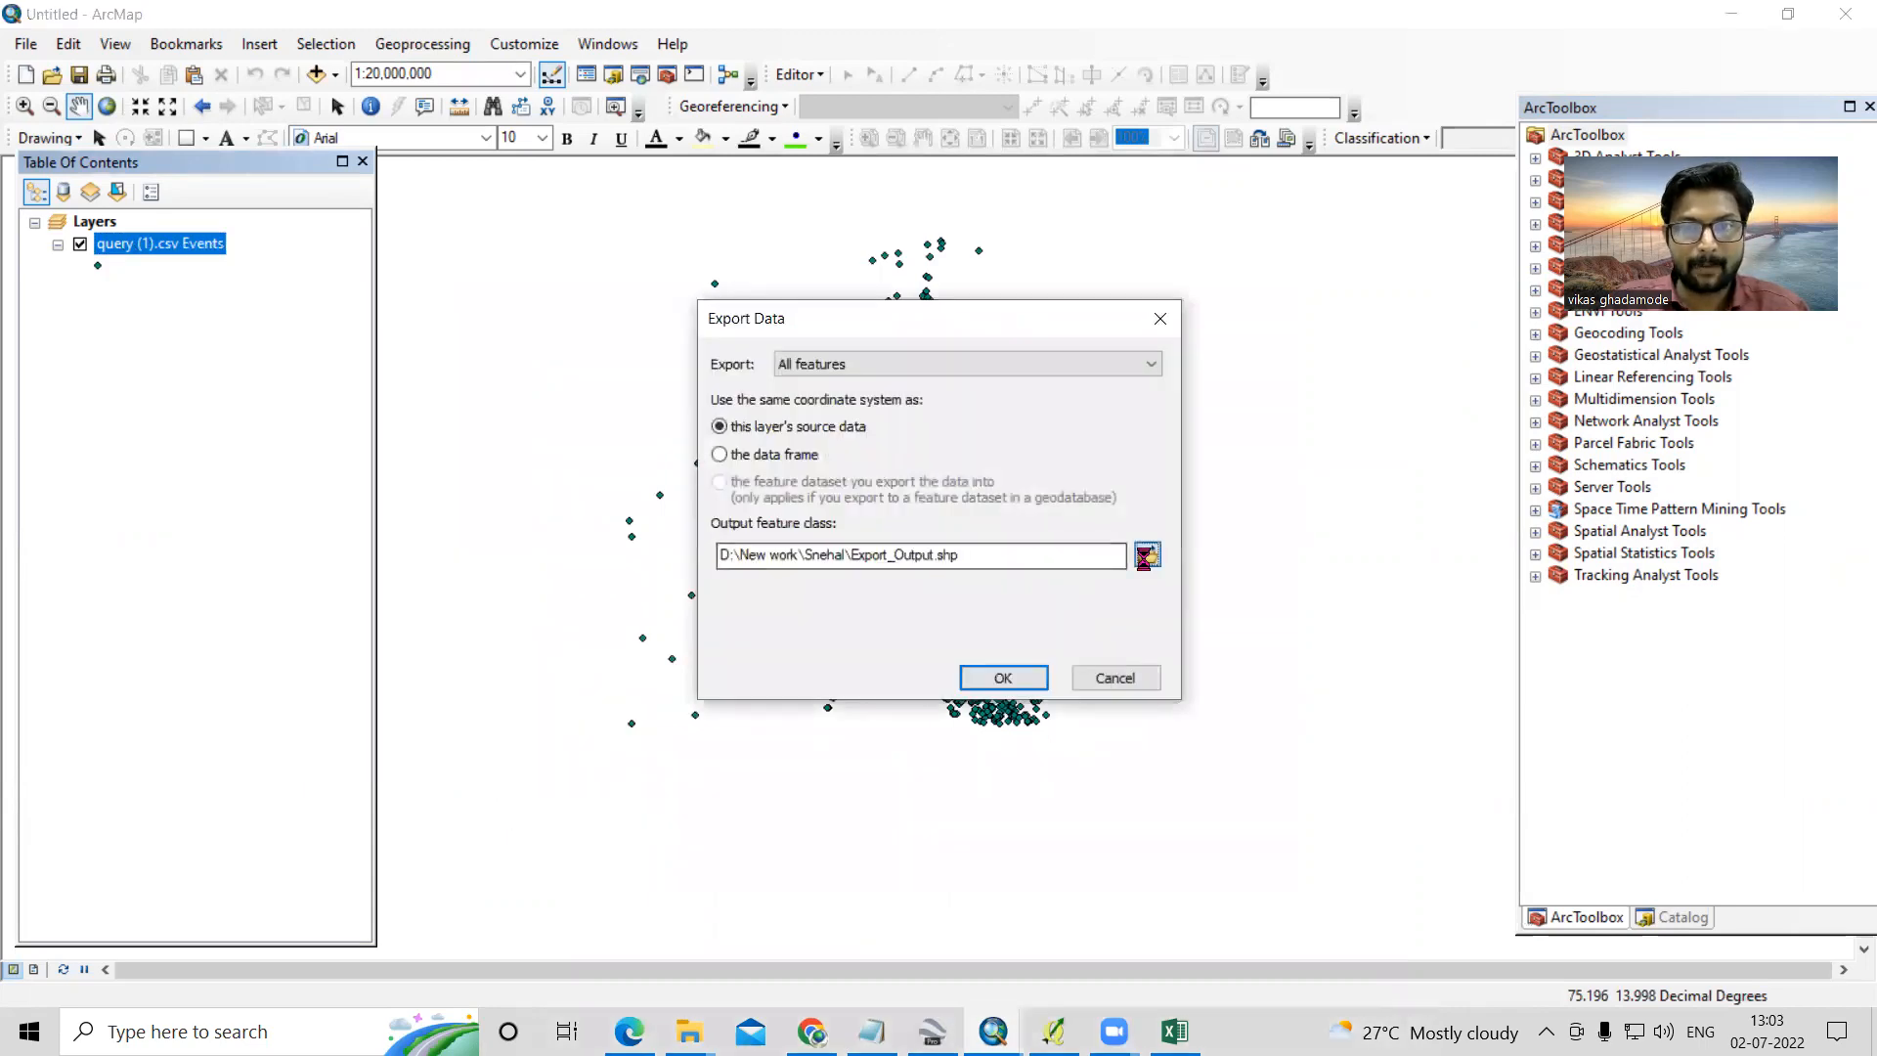
- Set the export output to a shapefile named Earthquake in the Video Lecture folder on drive D
click(1144, 554)
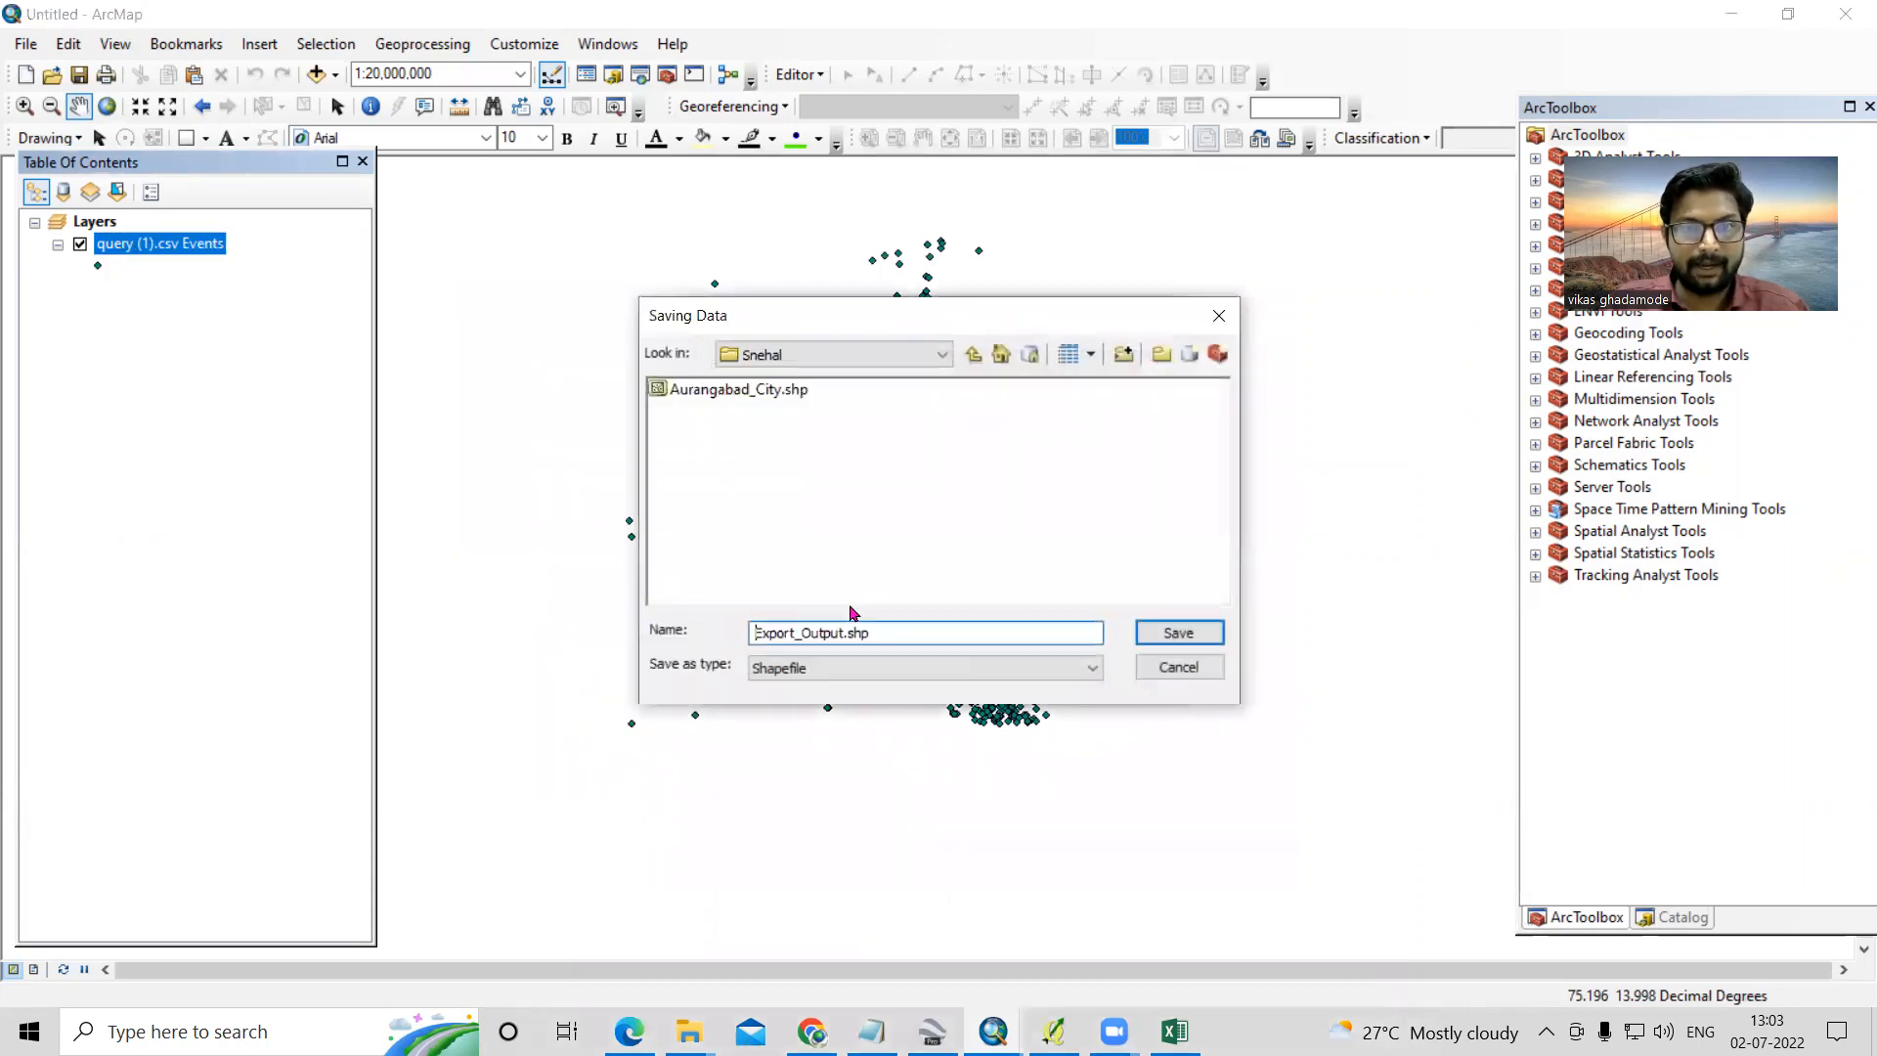
click(973, 353)
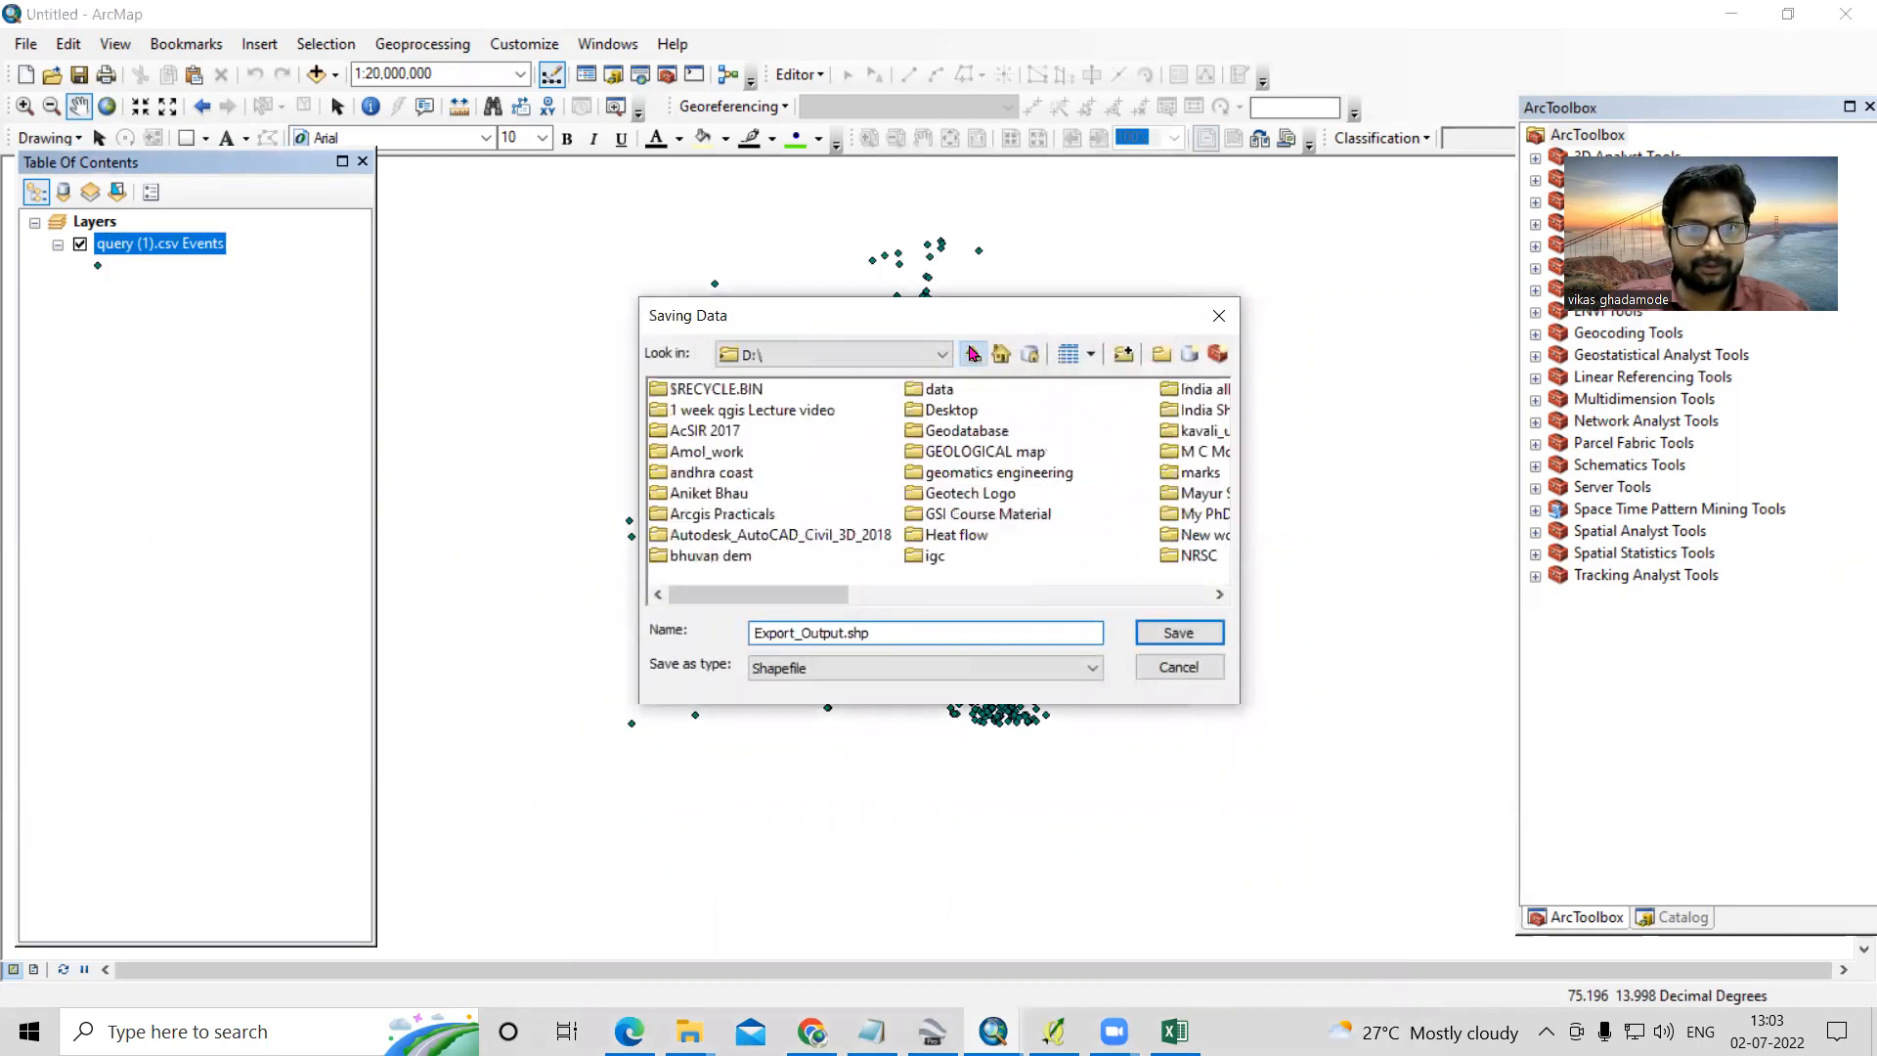
click(717, 415)
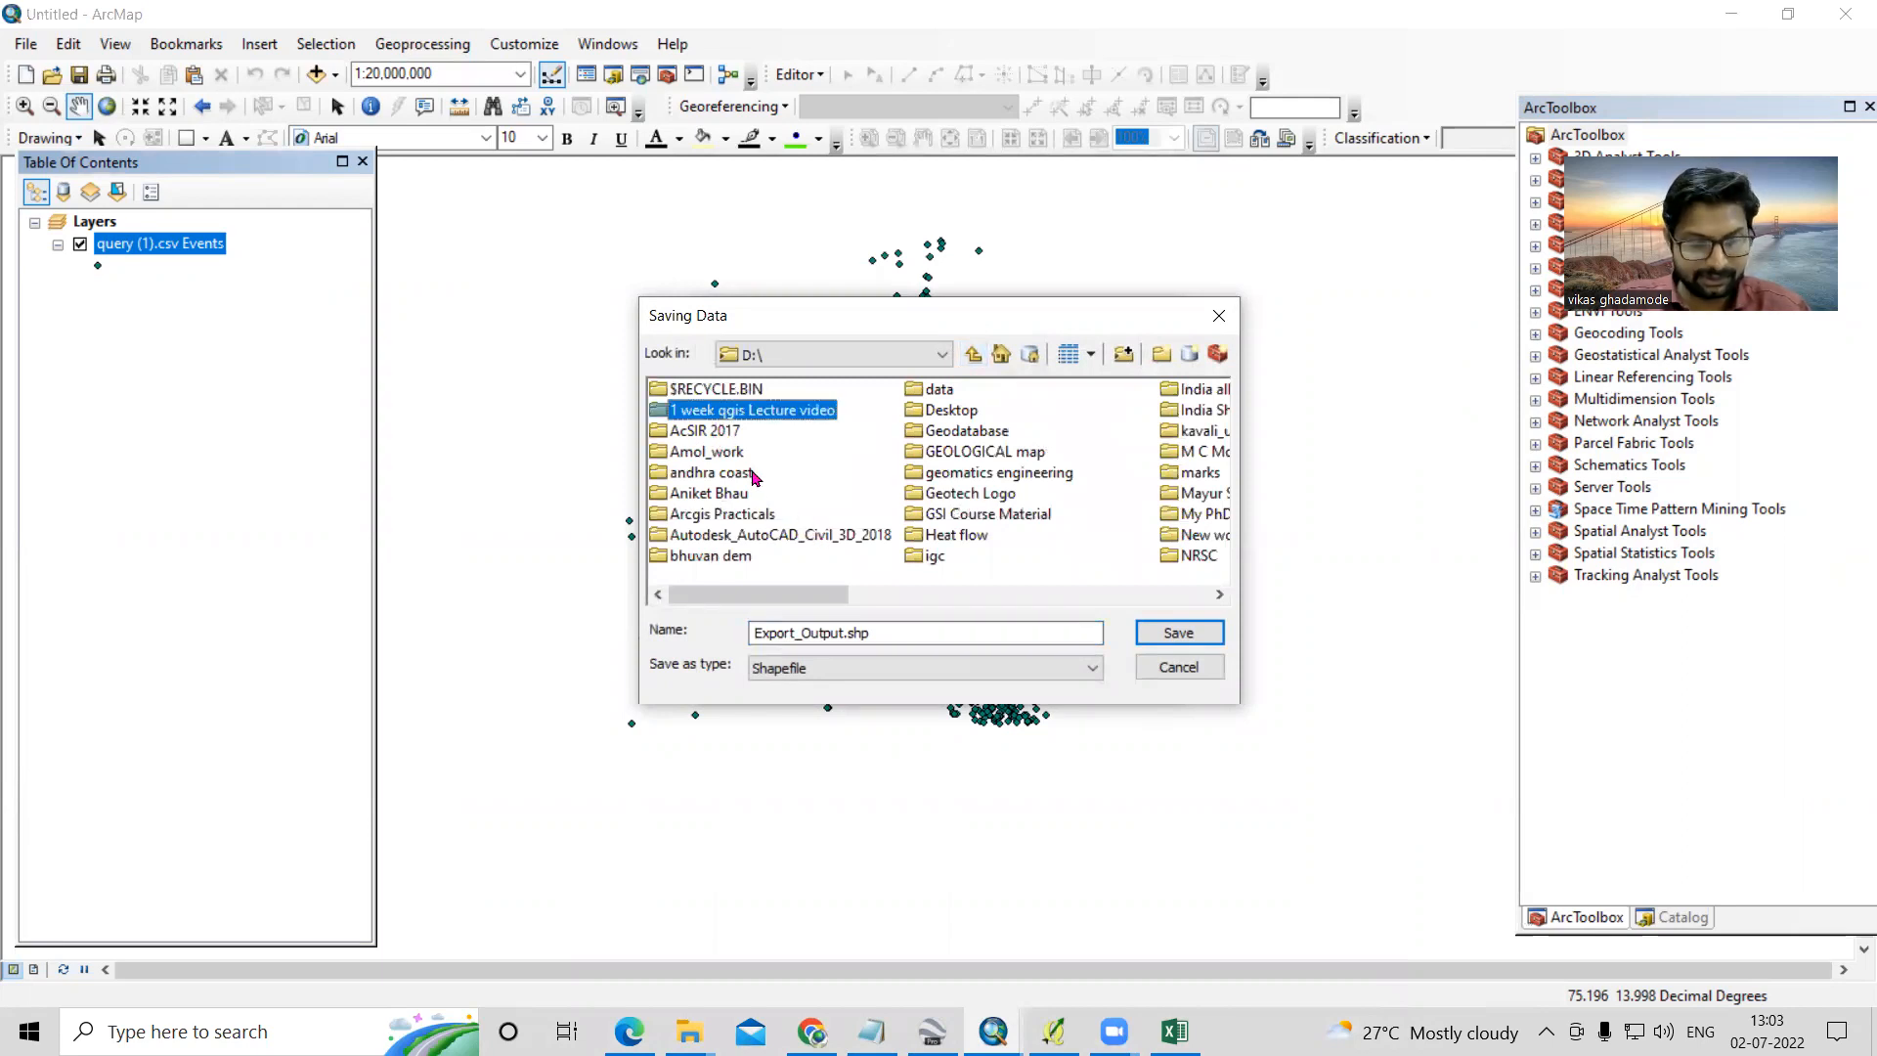
key(v)
double_click(983, 501)
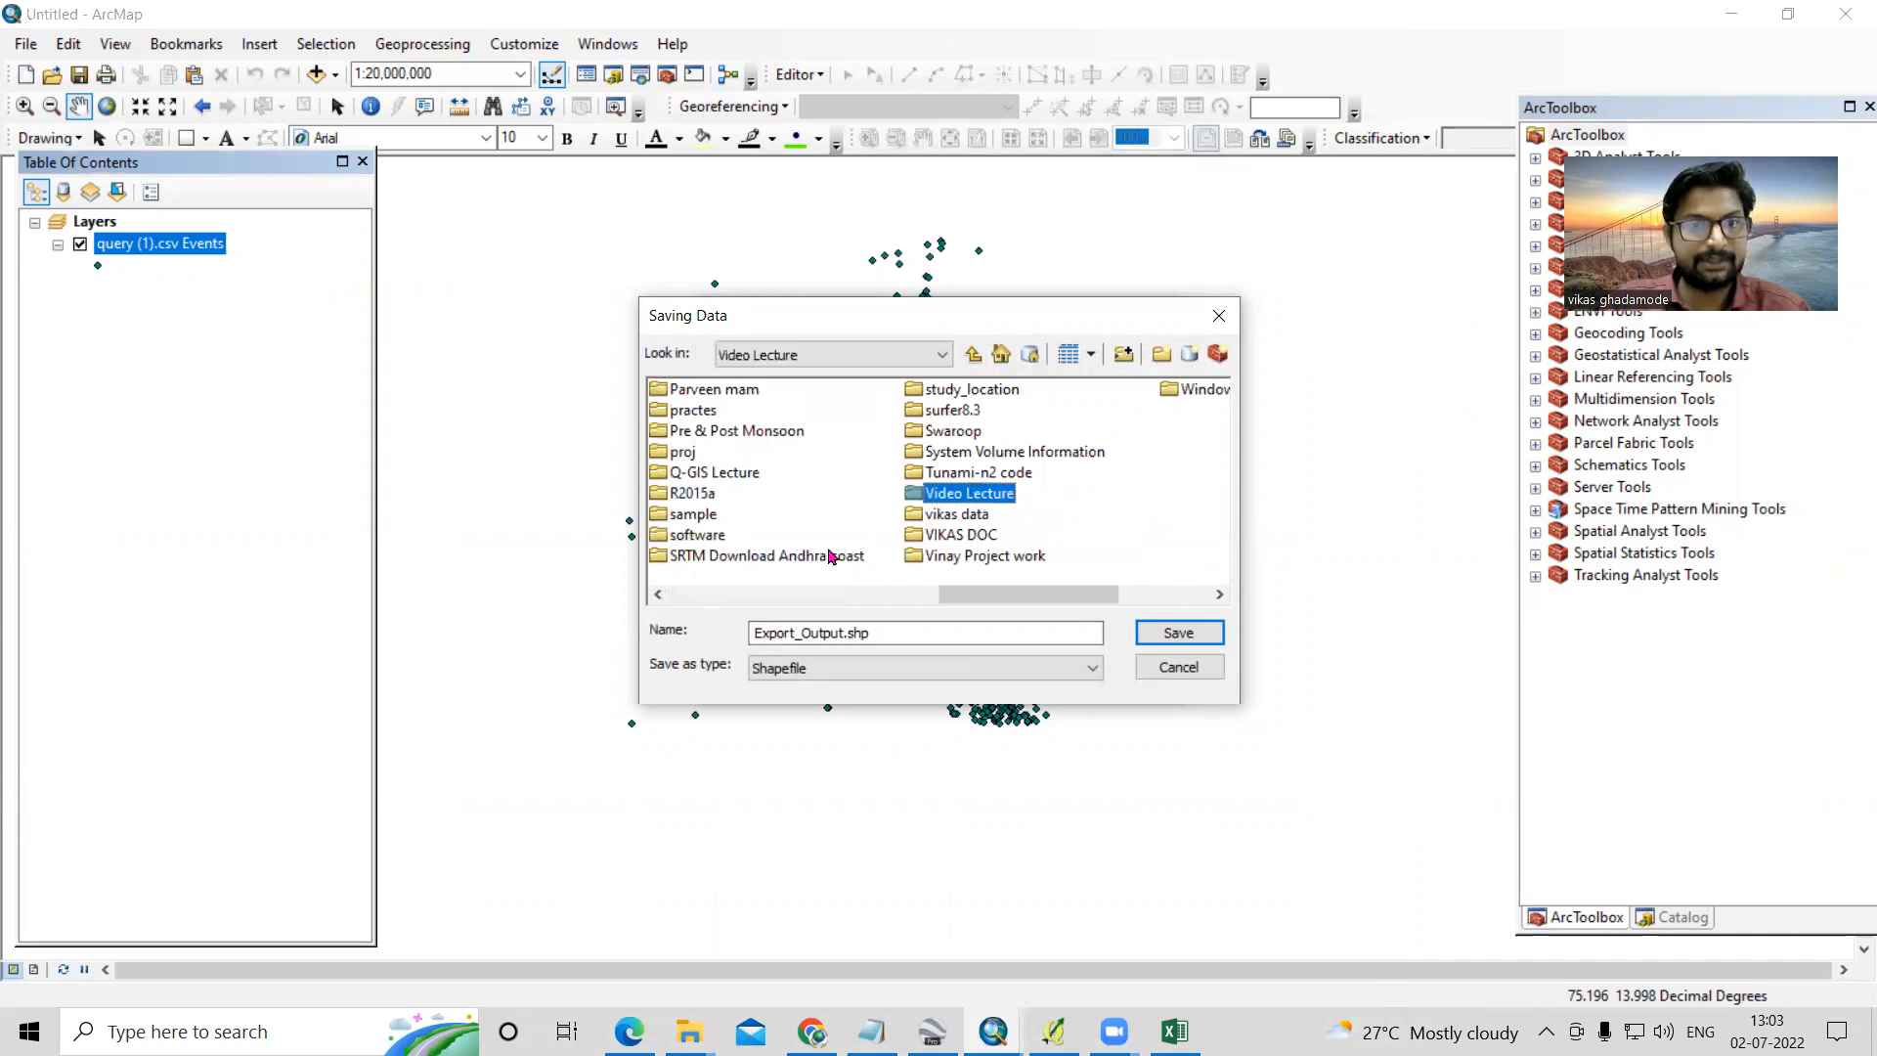
drag(921, 630, 635, 610)
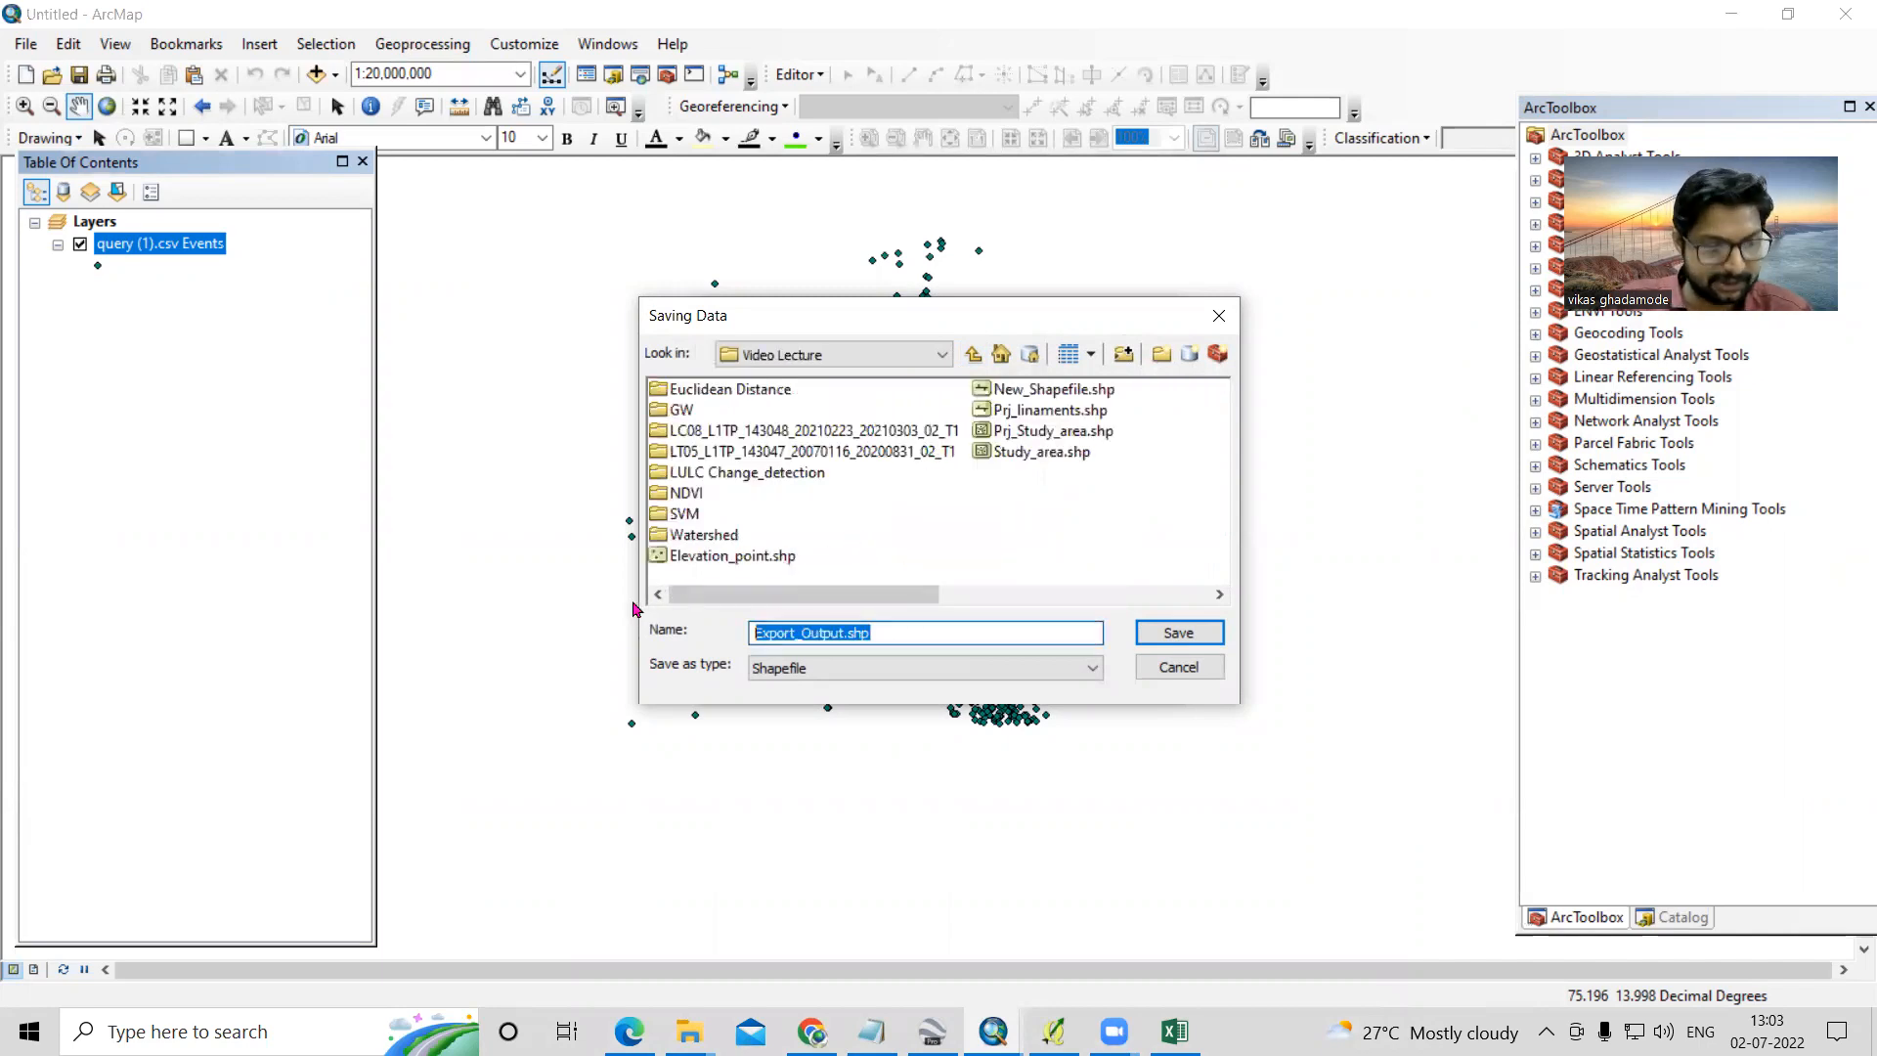
text(Earthquake)
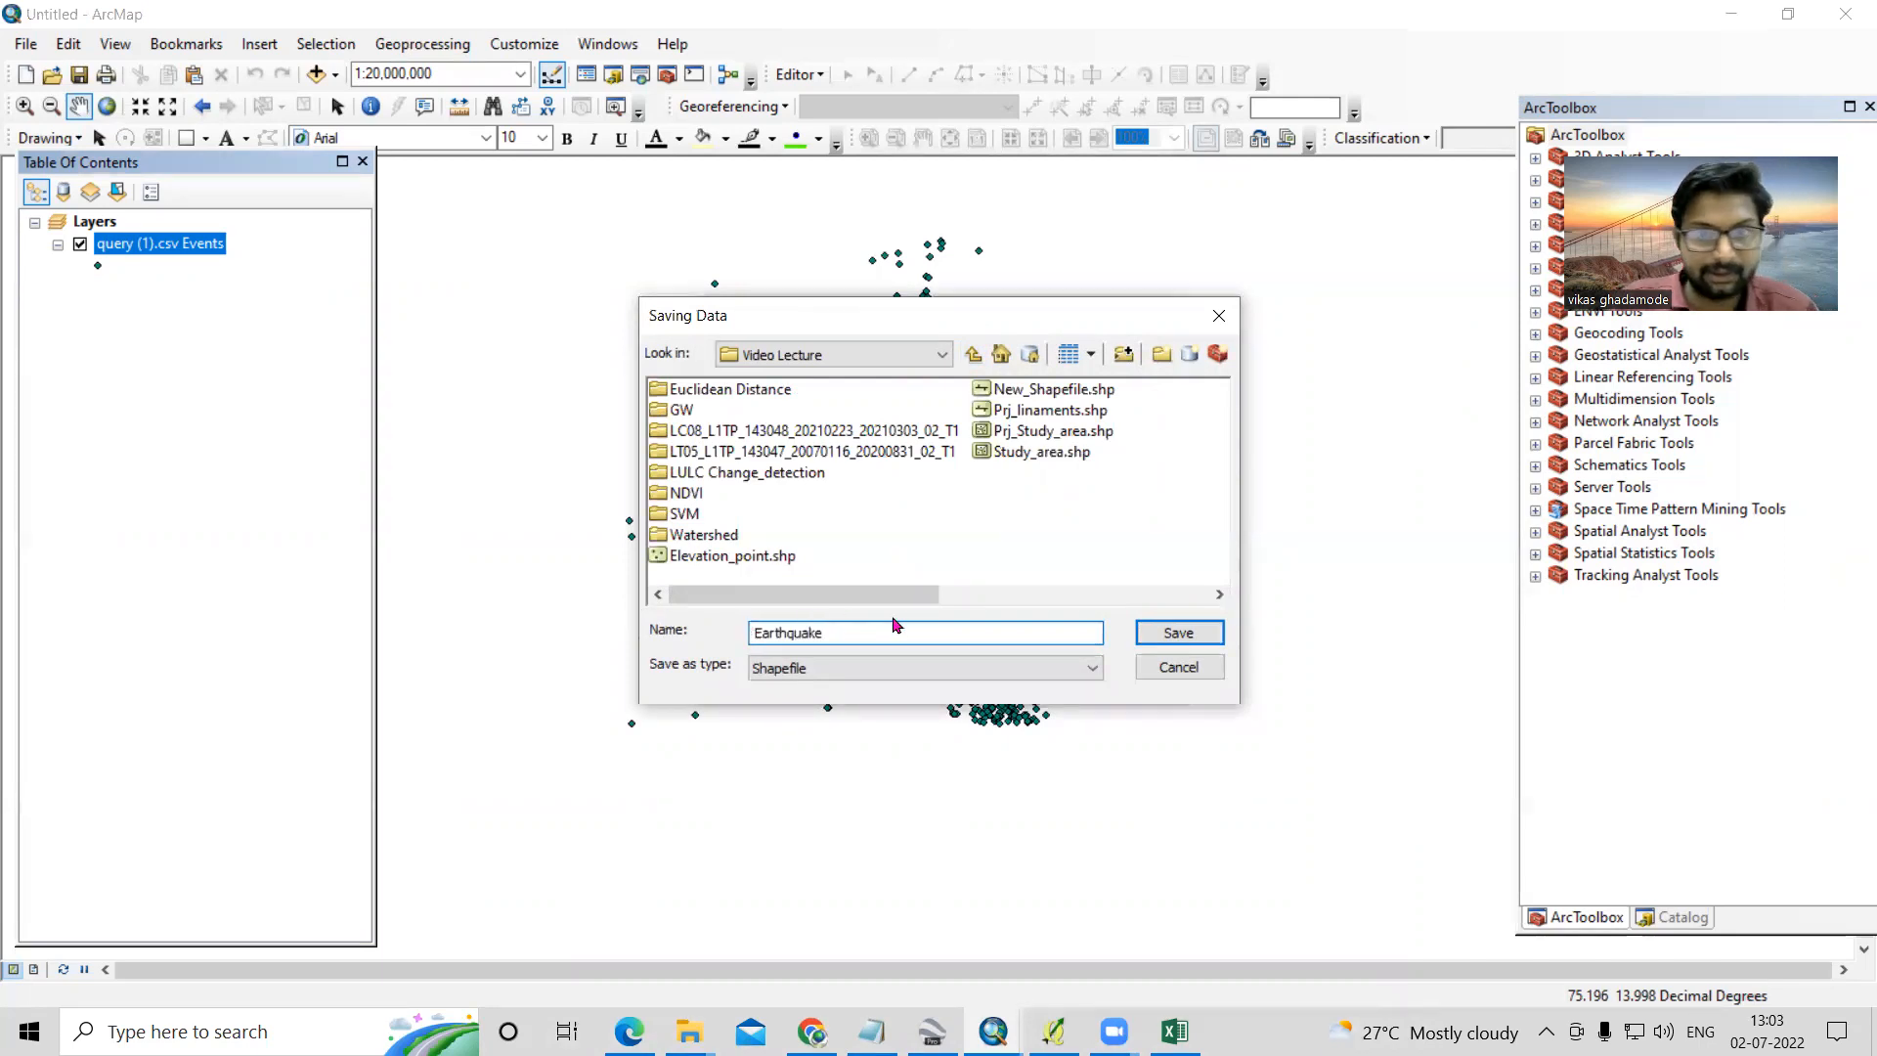
click(1160, 630)
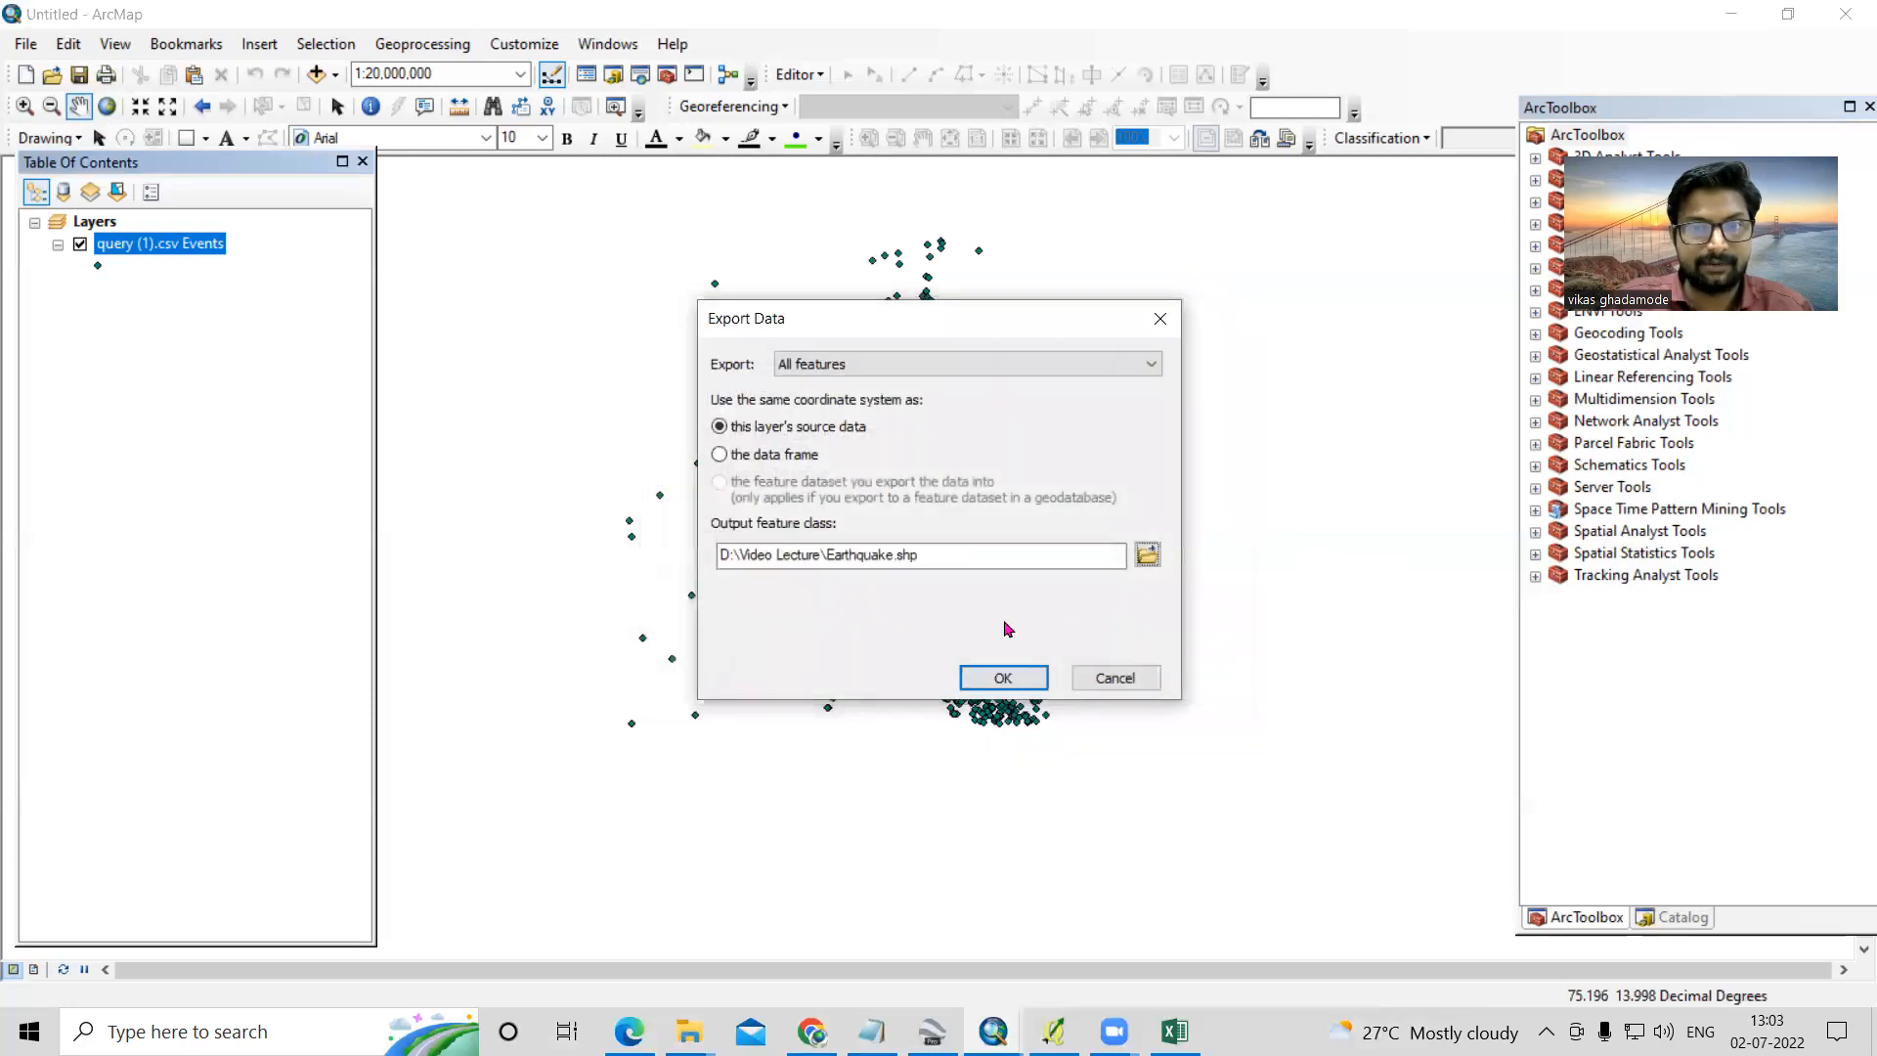
- Run the export, adding the Earthquake shapefile to the map, and hide the query (1).csv Events layer
click(1003, 677)
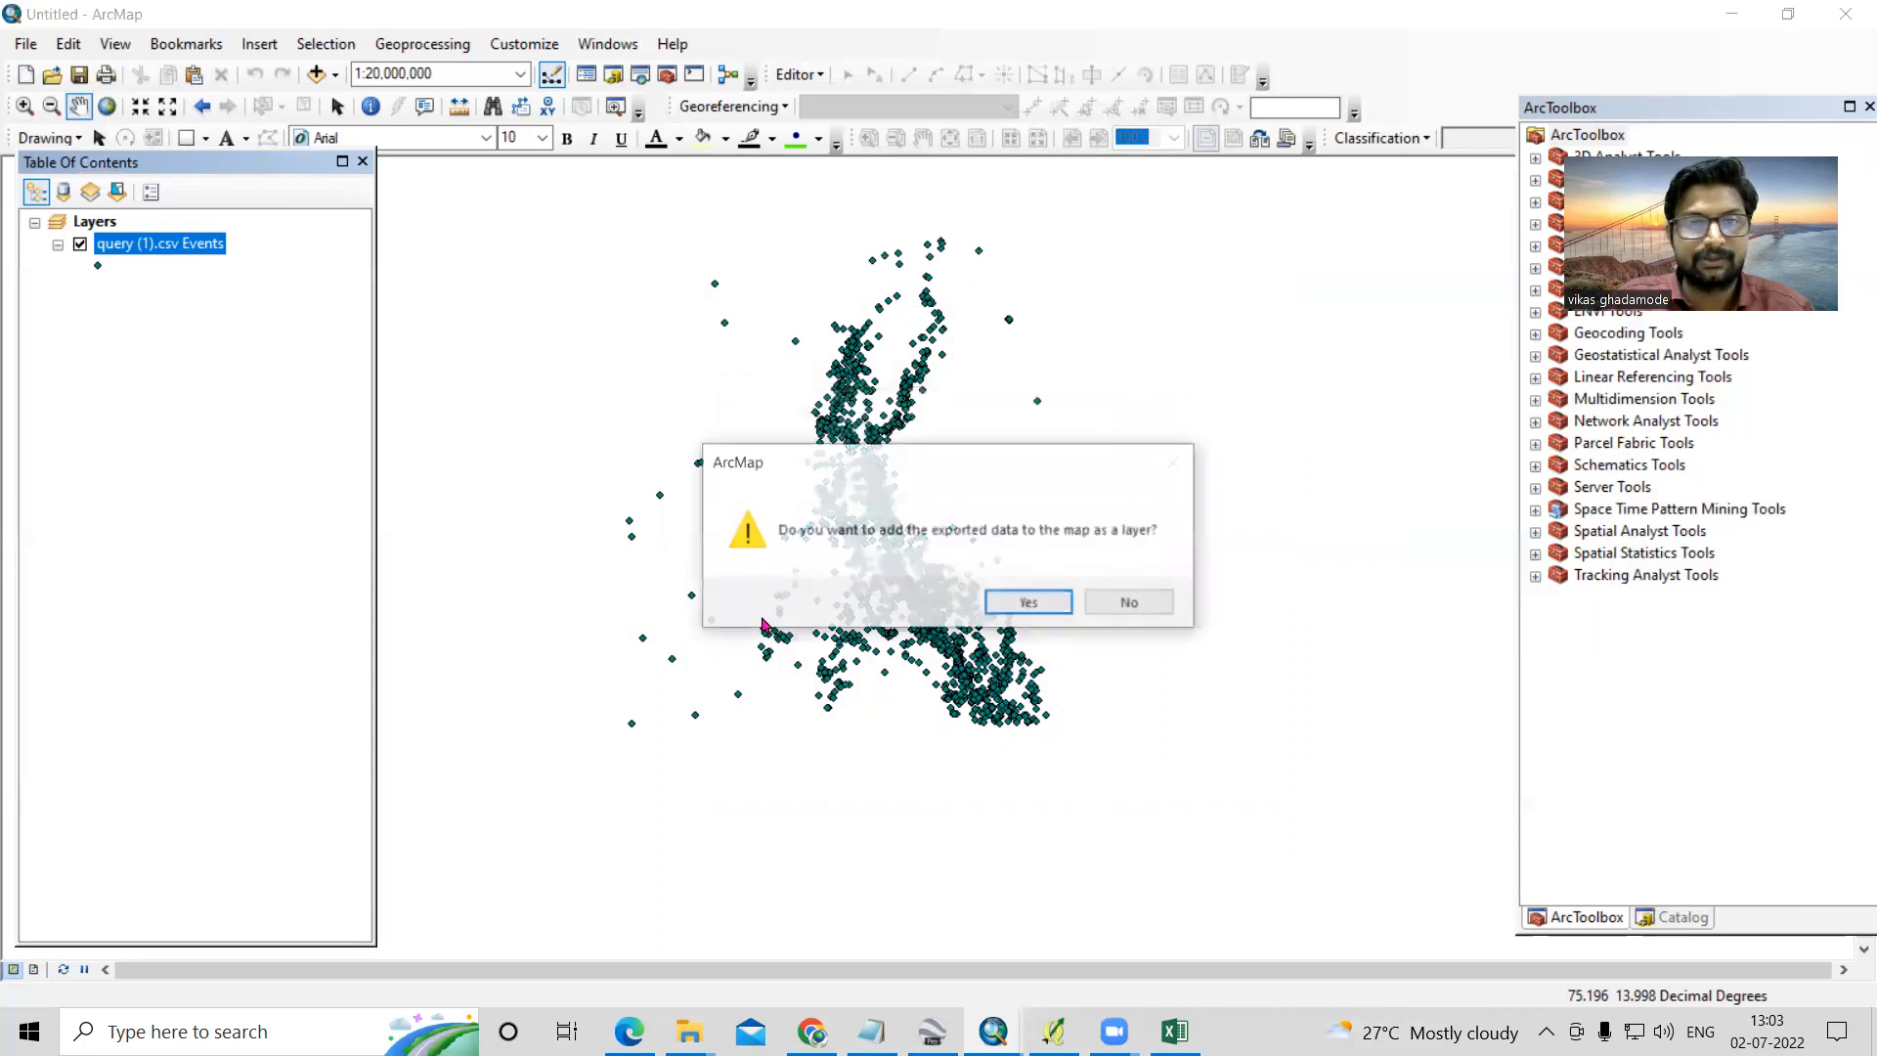
click(1026, 621)
click(80, 287)
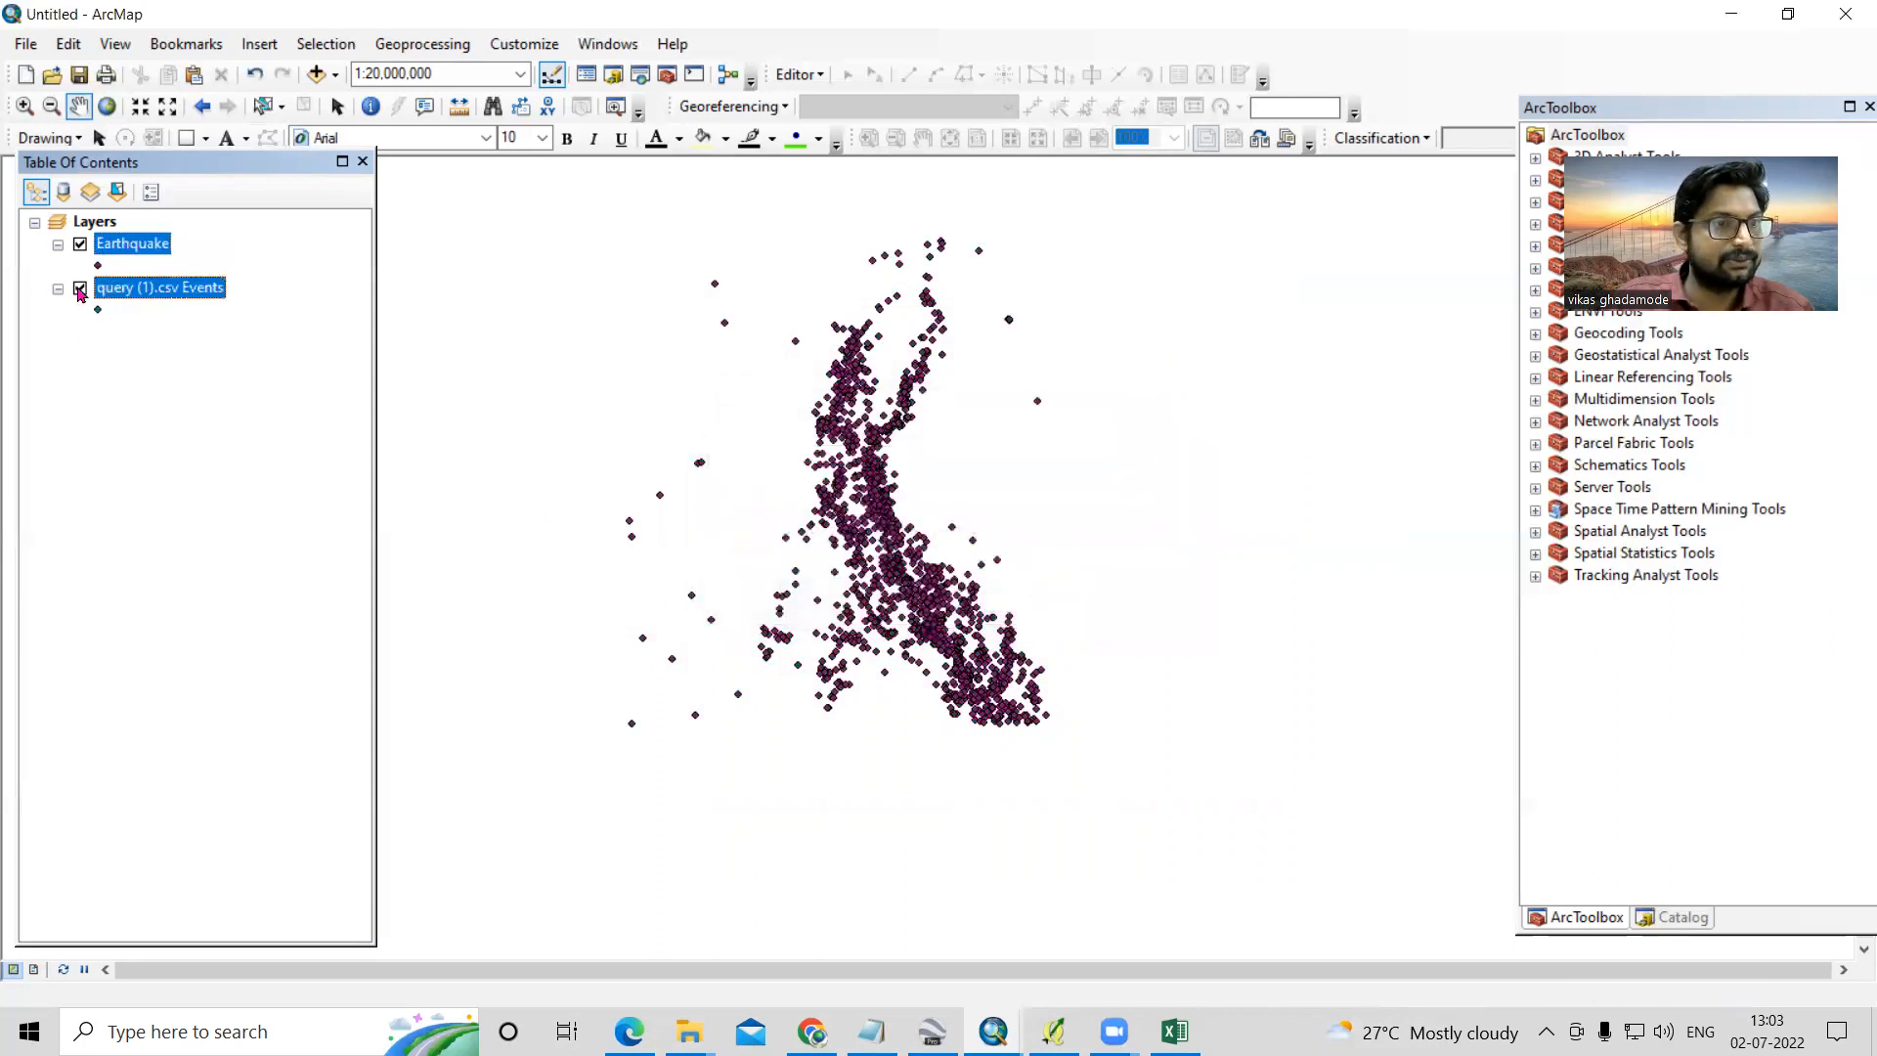
- Add the Oceans basemap beneath the earthquake points
click(334, 75)
click(396, 130)
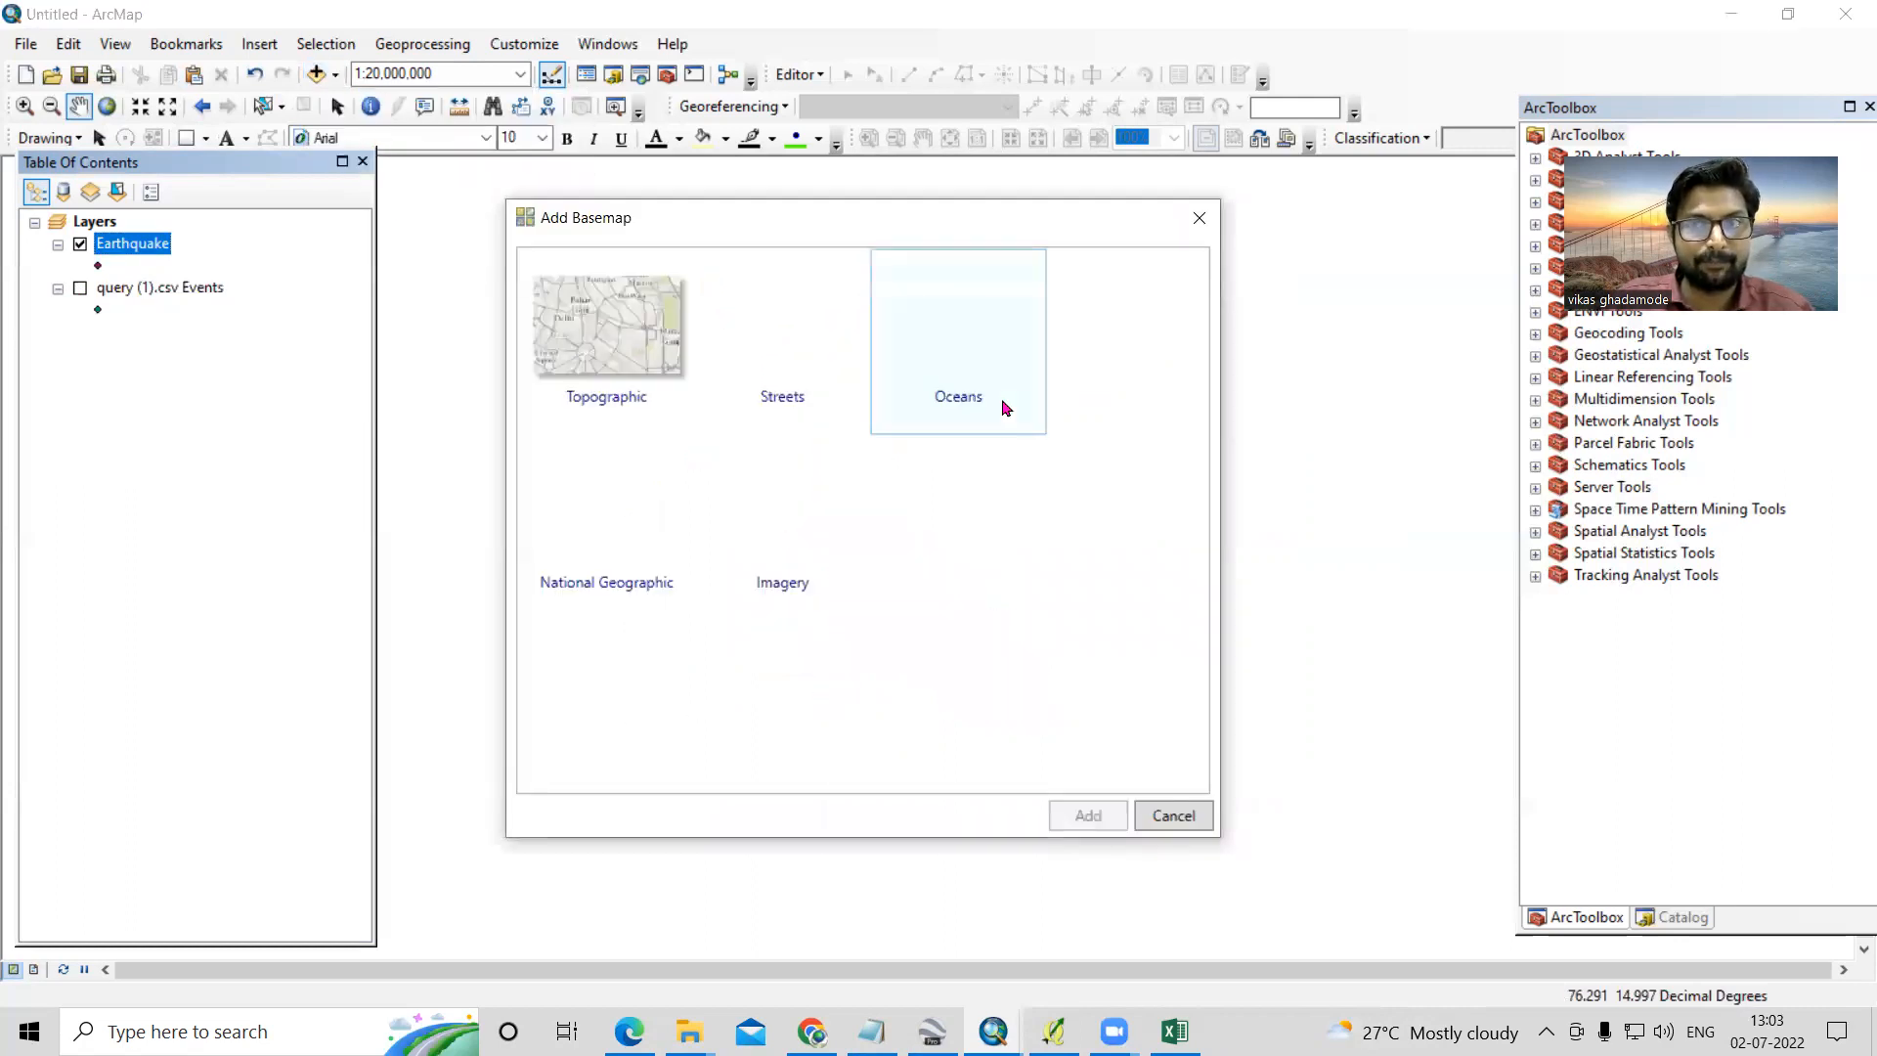
click(989, 391)
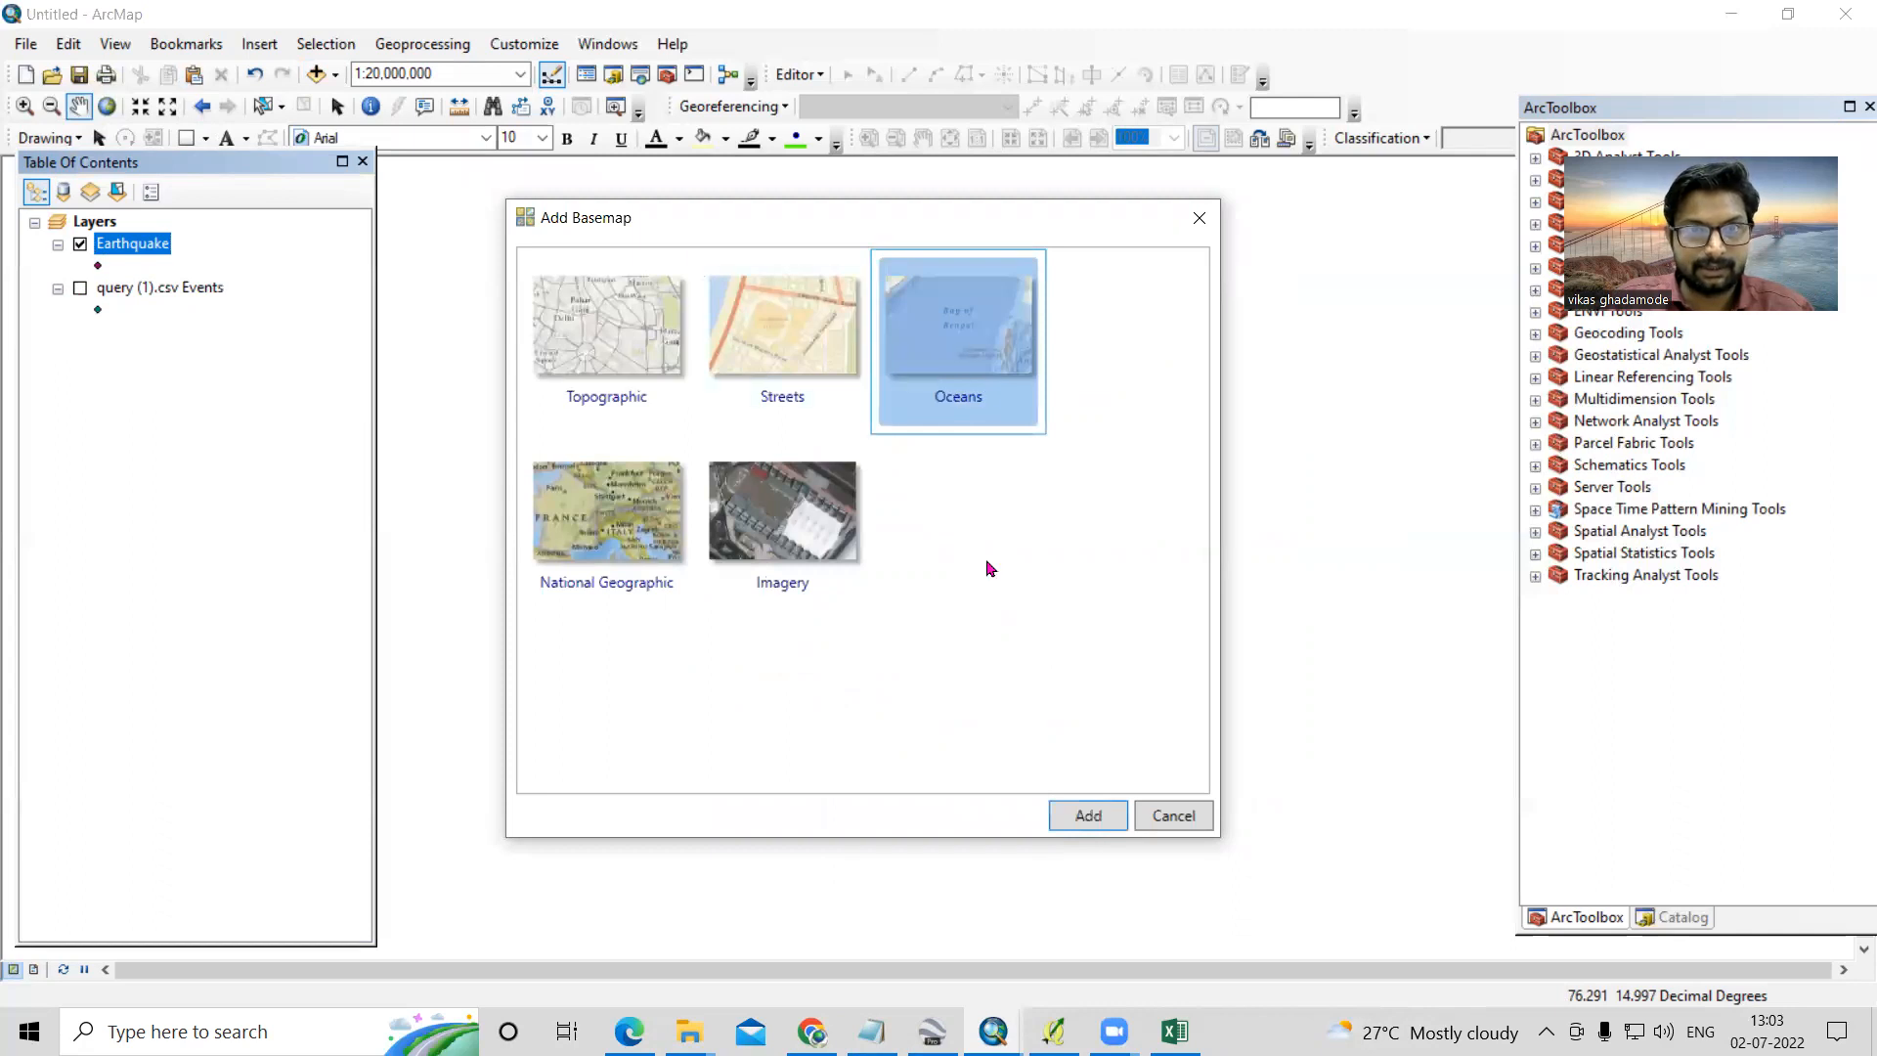
click(1086, 817)
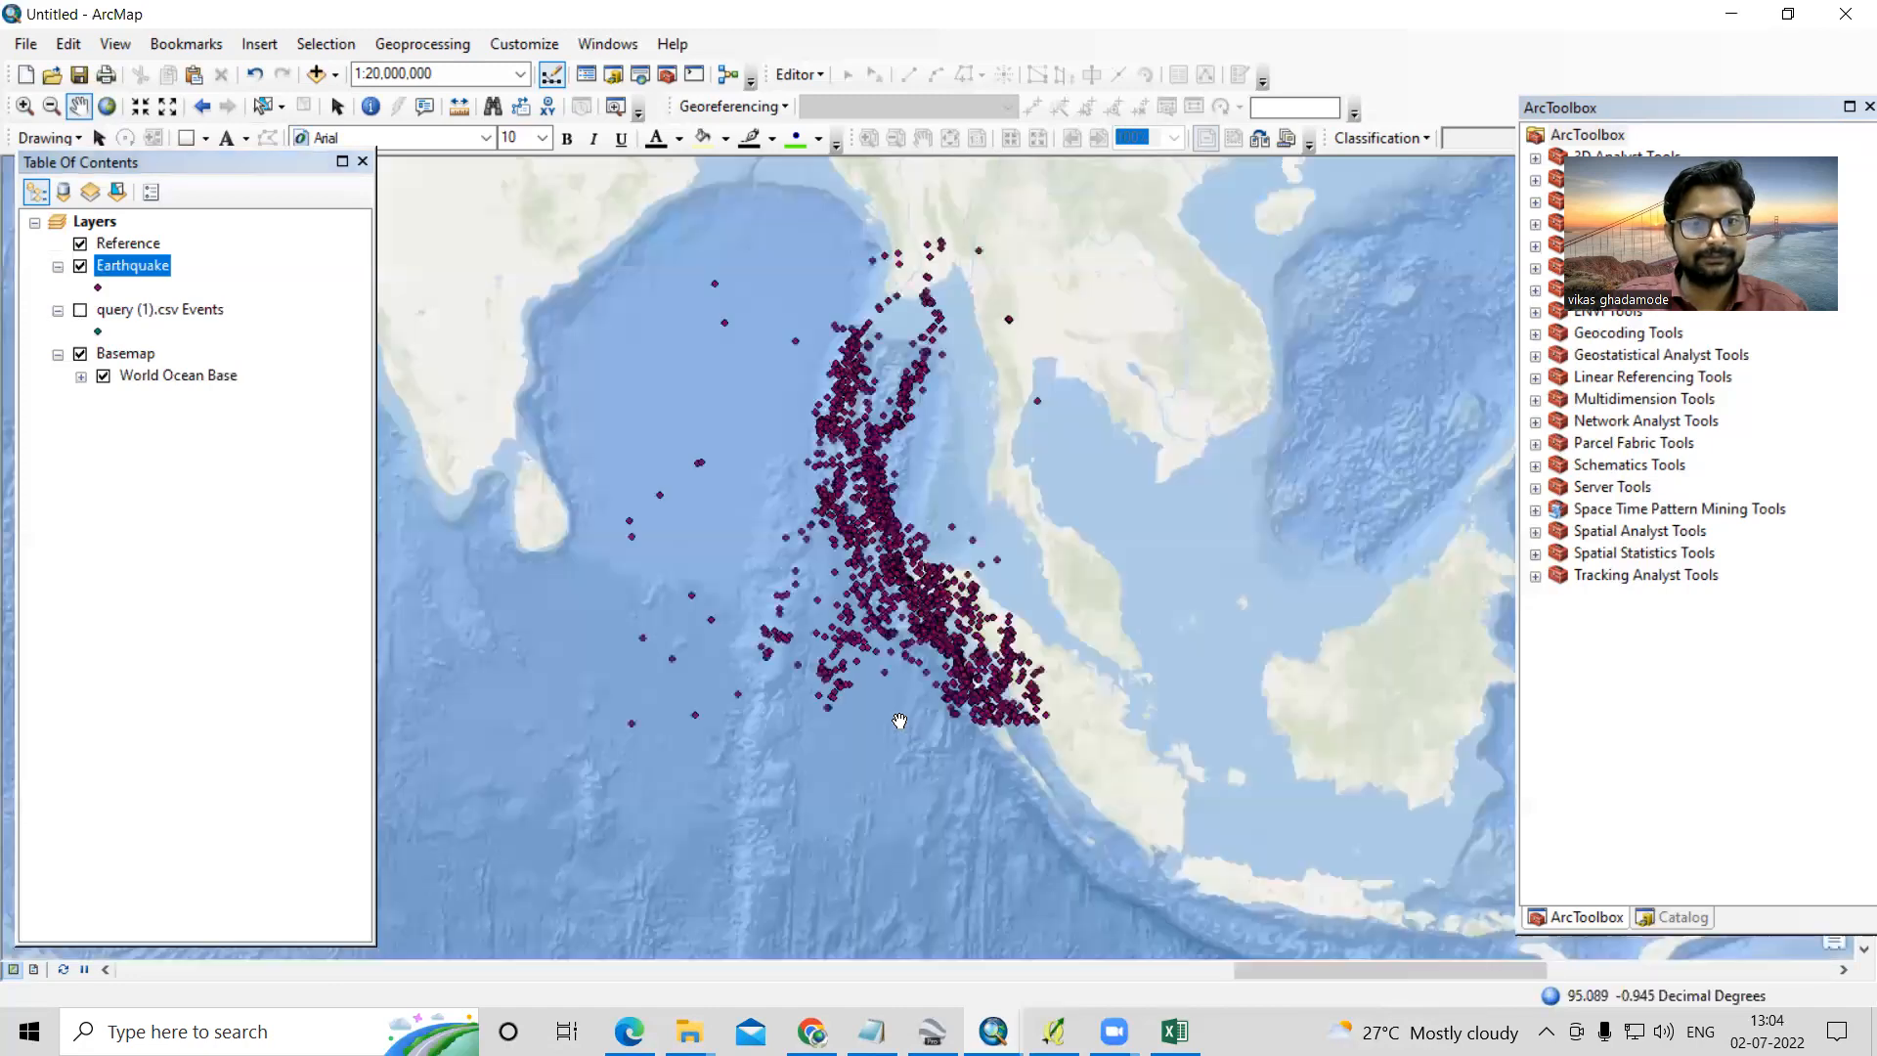
mouse_move(908, 563)
mouse_down()
mouse_move(917, 784)
mouse_move(878, 563)
mouse_up()
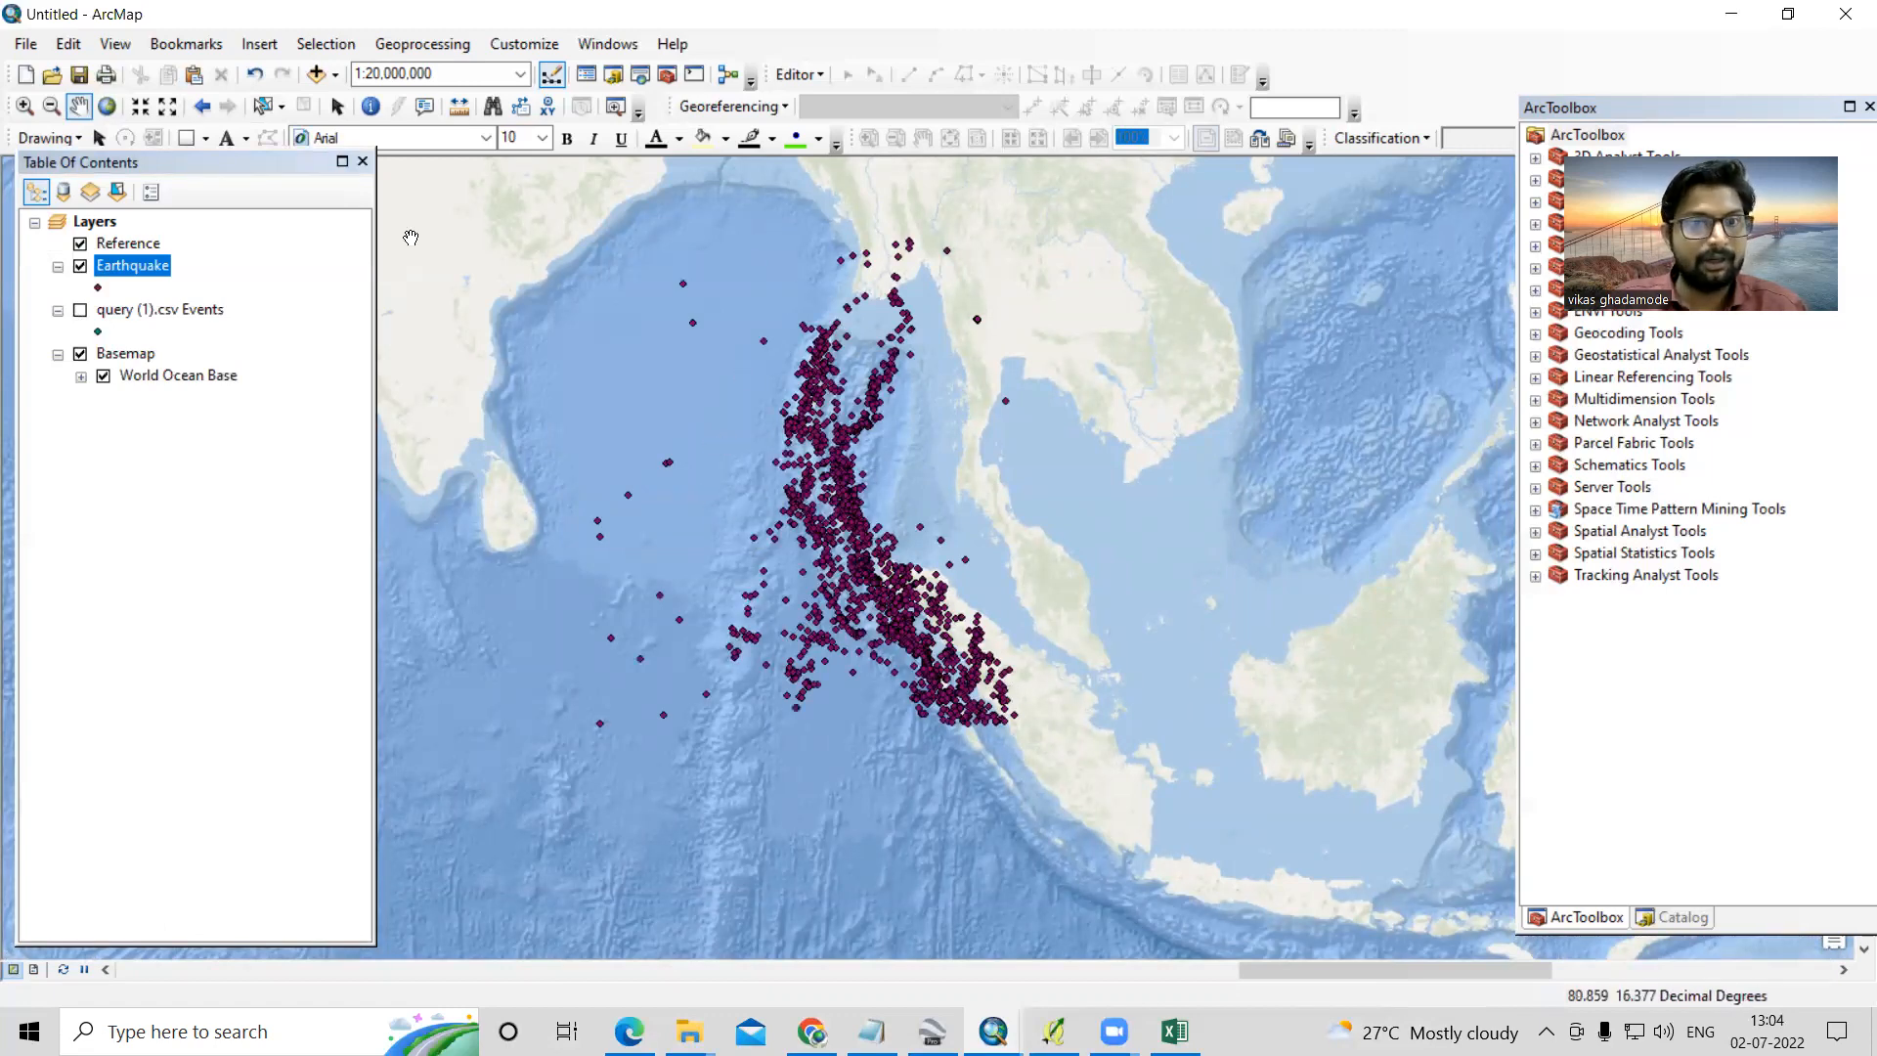
mouse_move(812, 411)
mouse_down()
mouse_move(825, 461)
mouse_move(771, 406)
mouse_move(793, 417)
mouse_up()
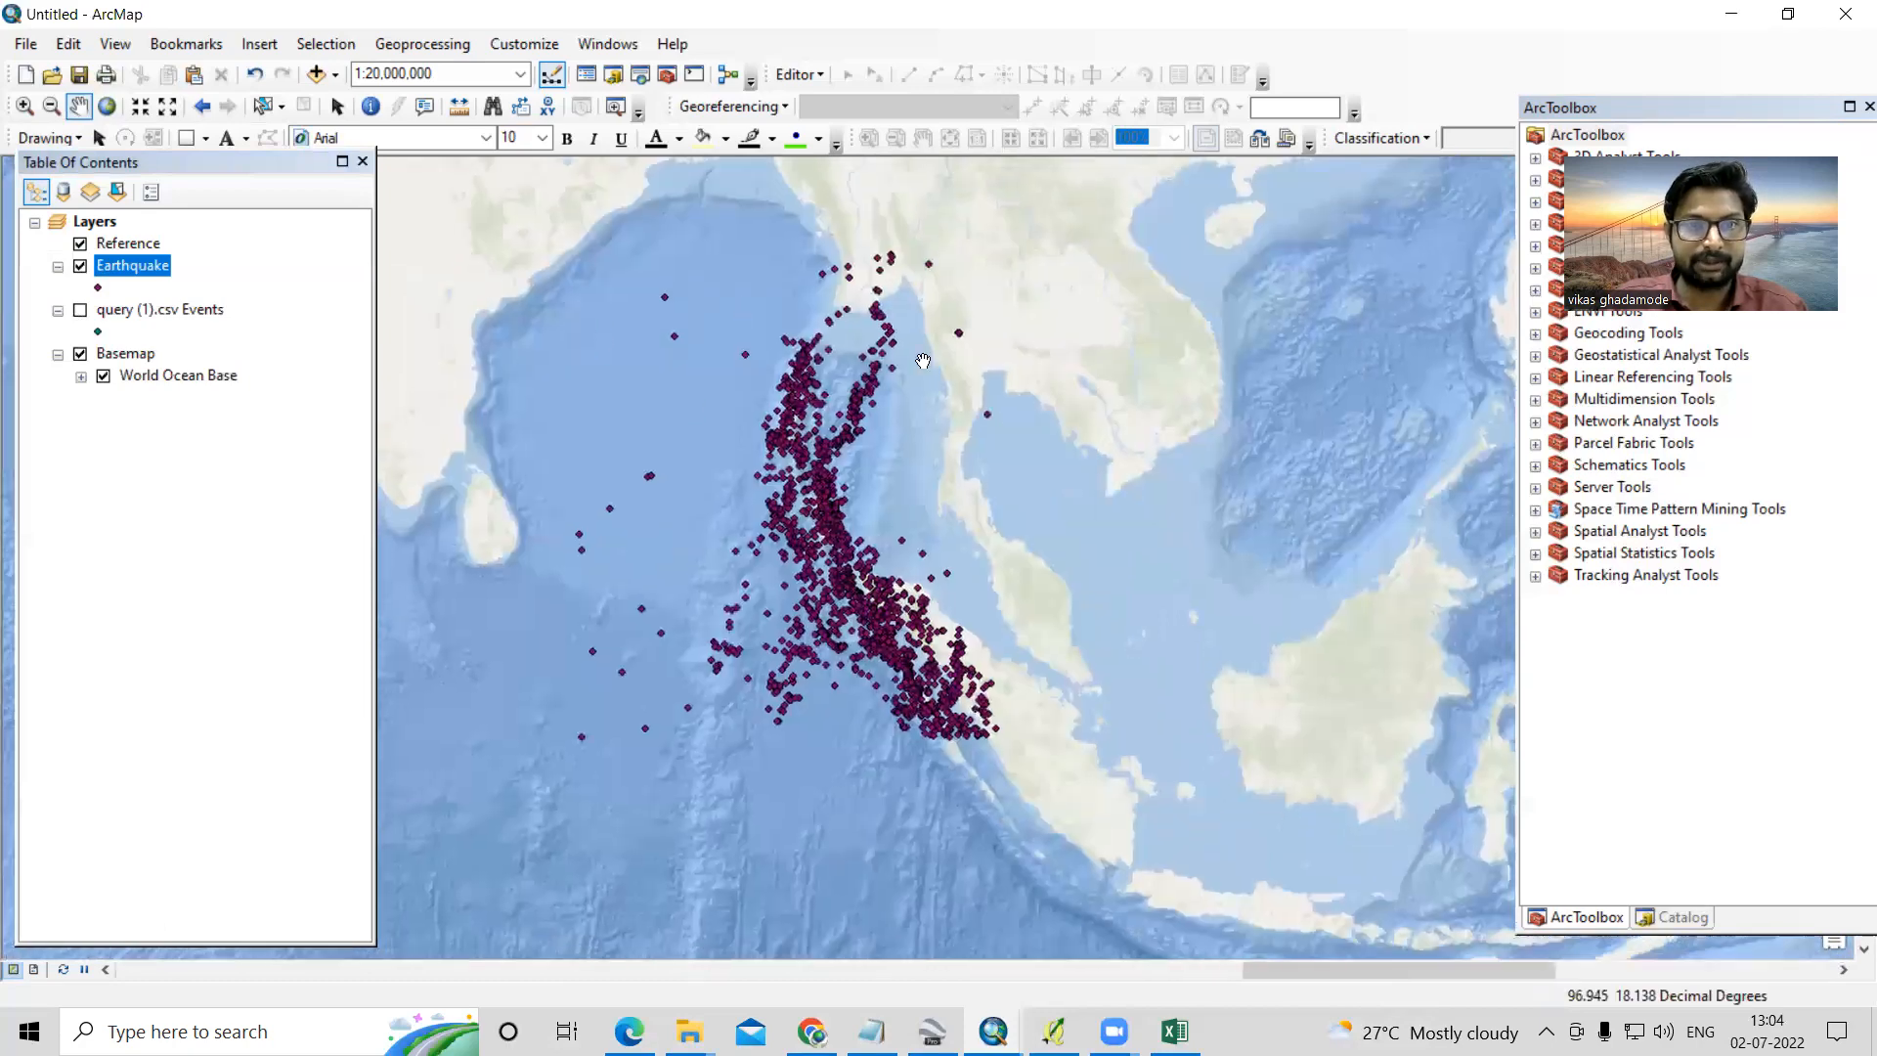
- Examine the Earthquake layer's attribute table, and close it
right_click(135, 279)
click(238, 343)
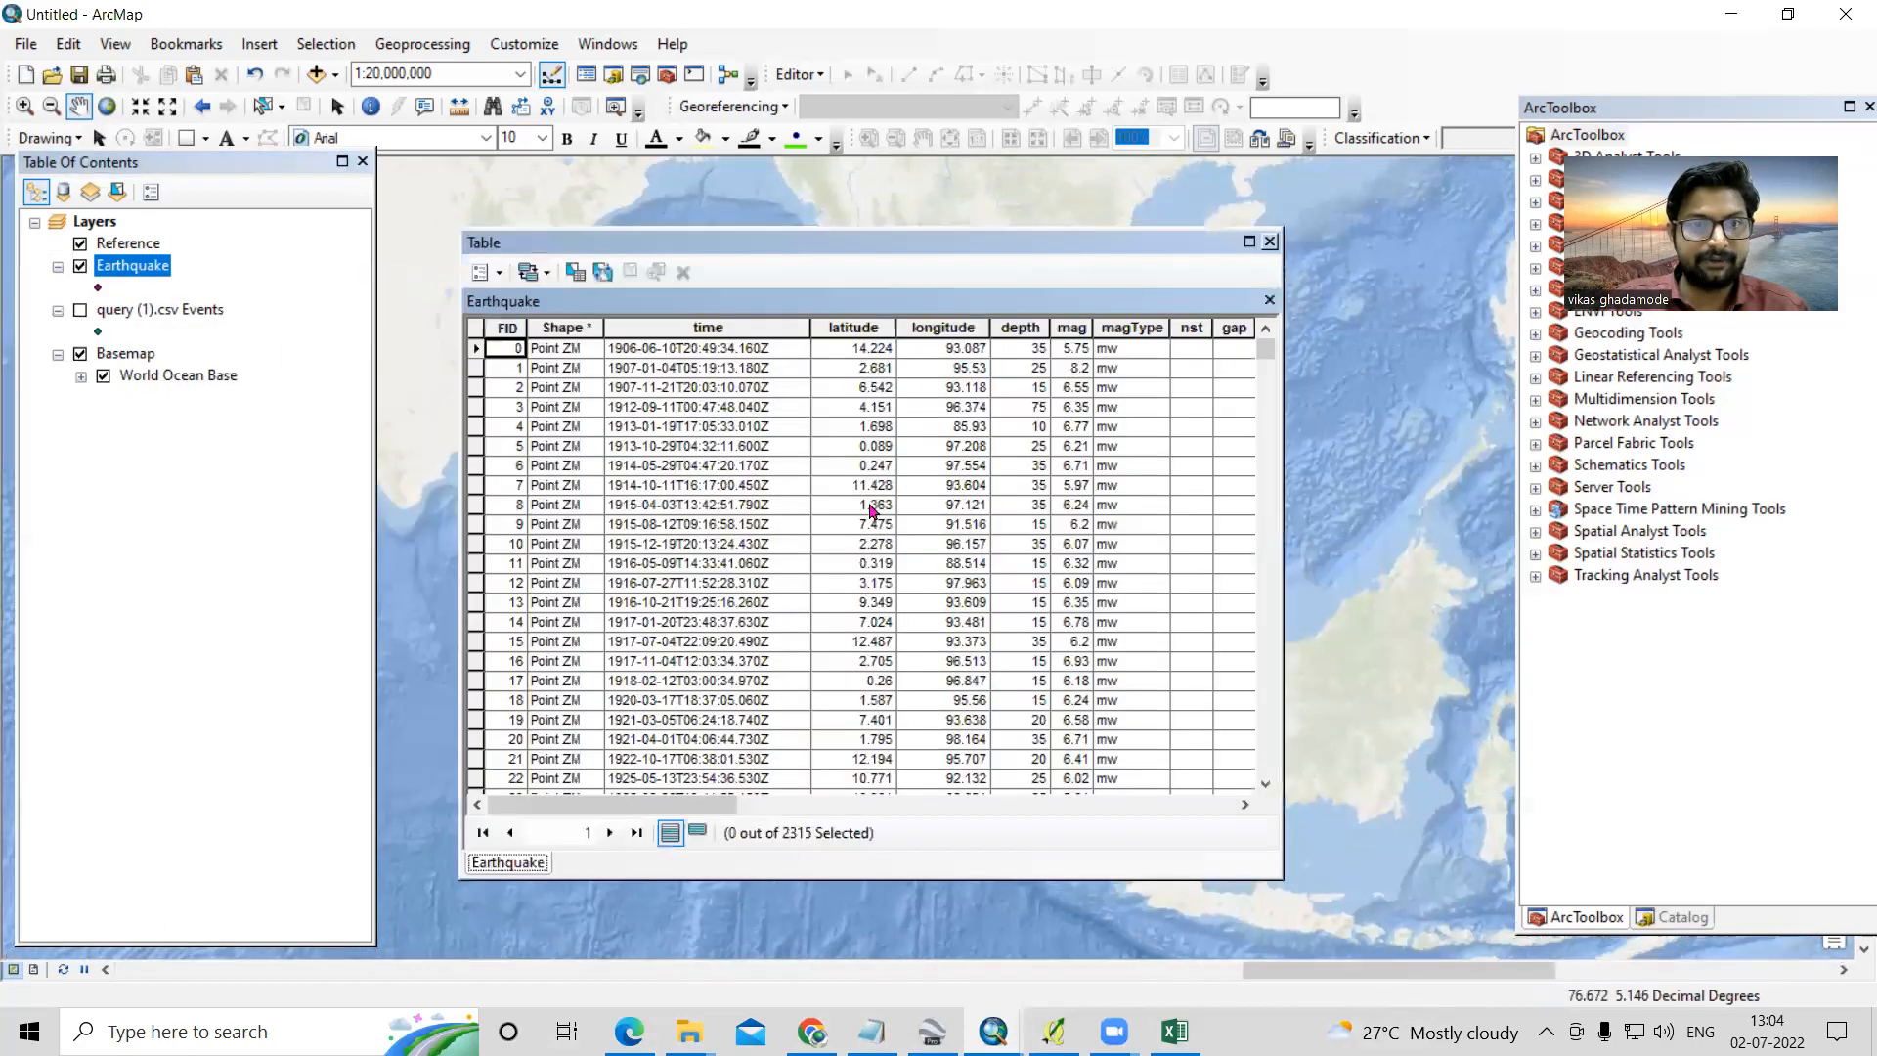
scroll(692, 439, down, 5)
scroll(697, 440, up, 5)
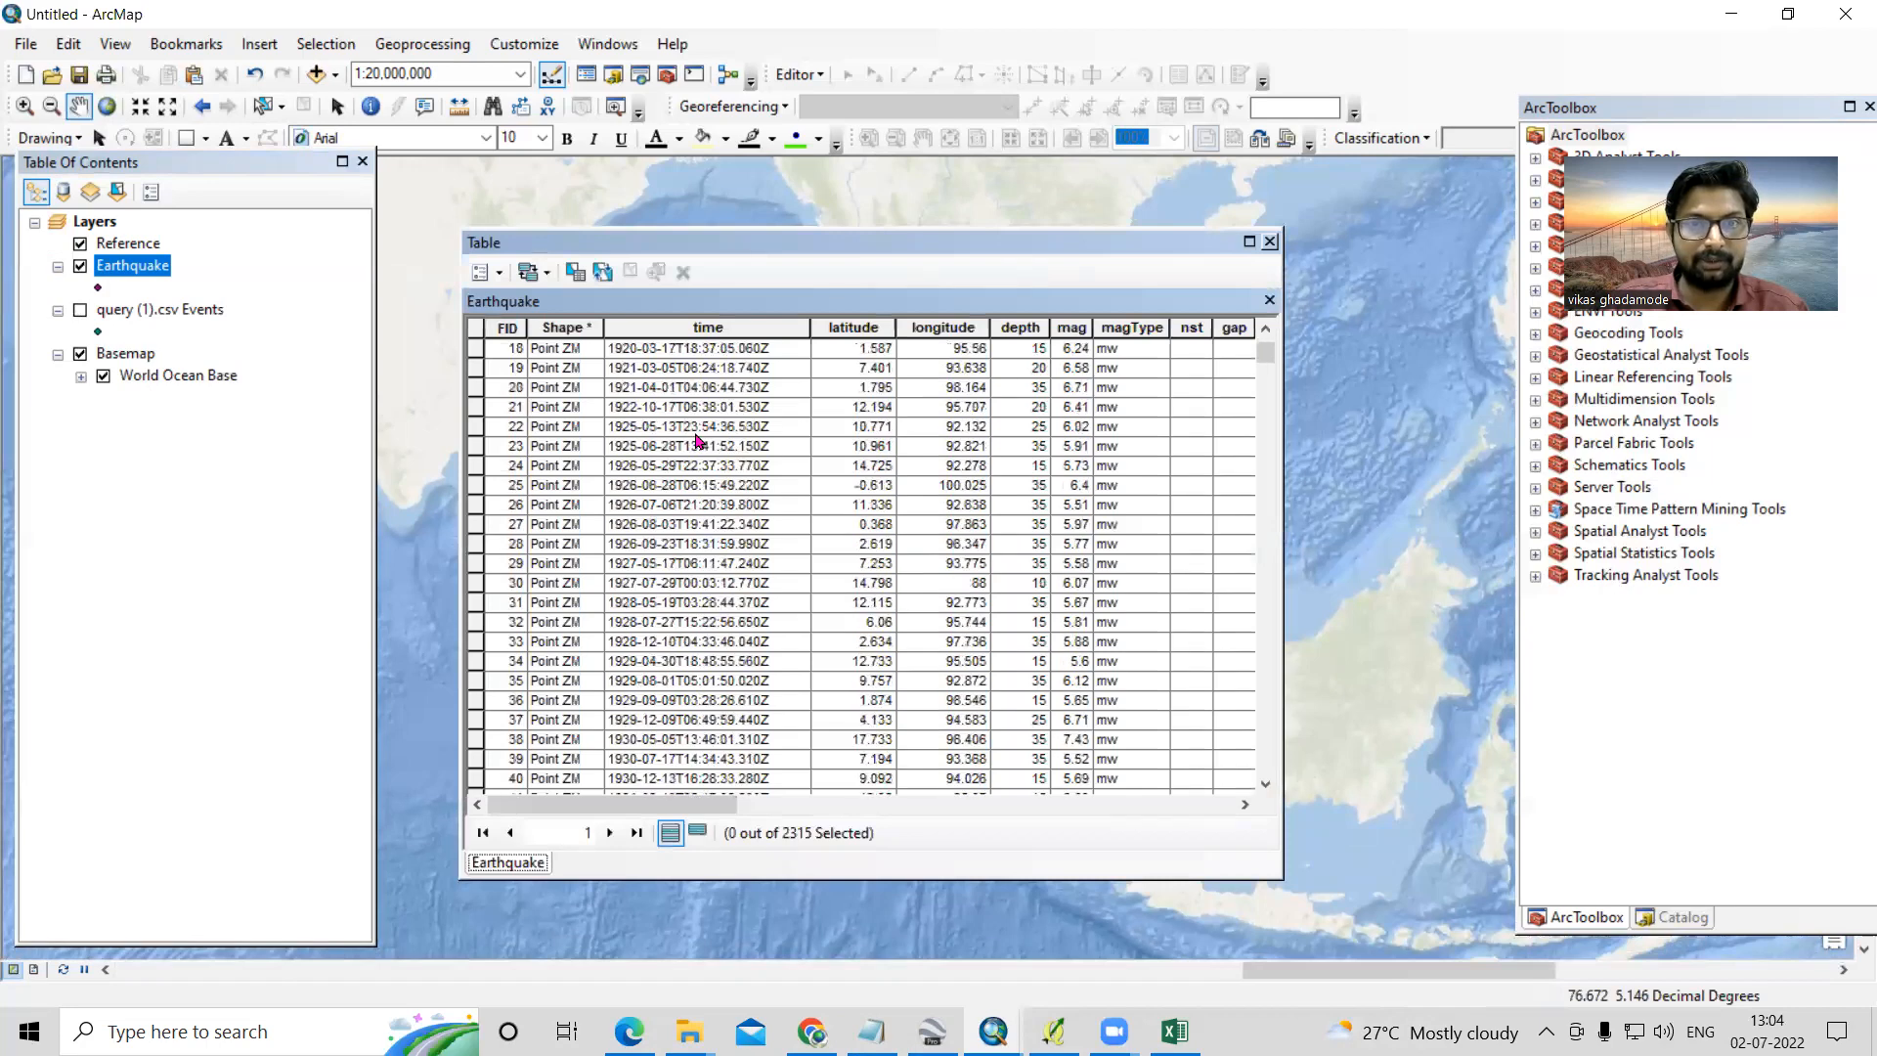
click(1269, 242)
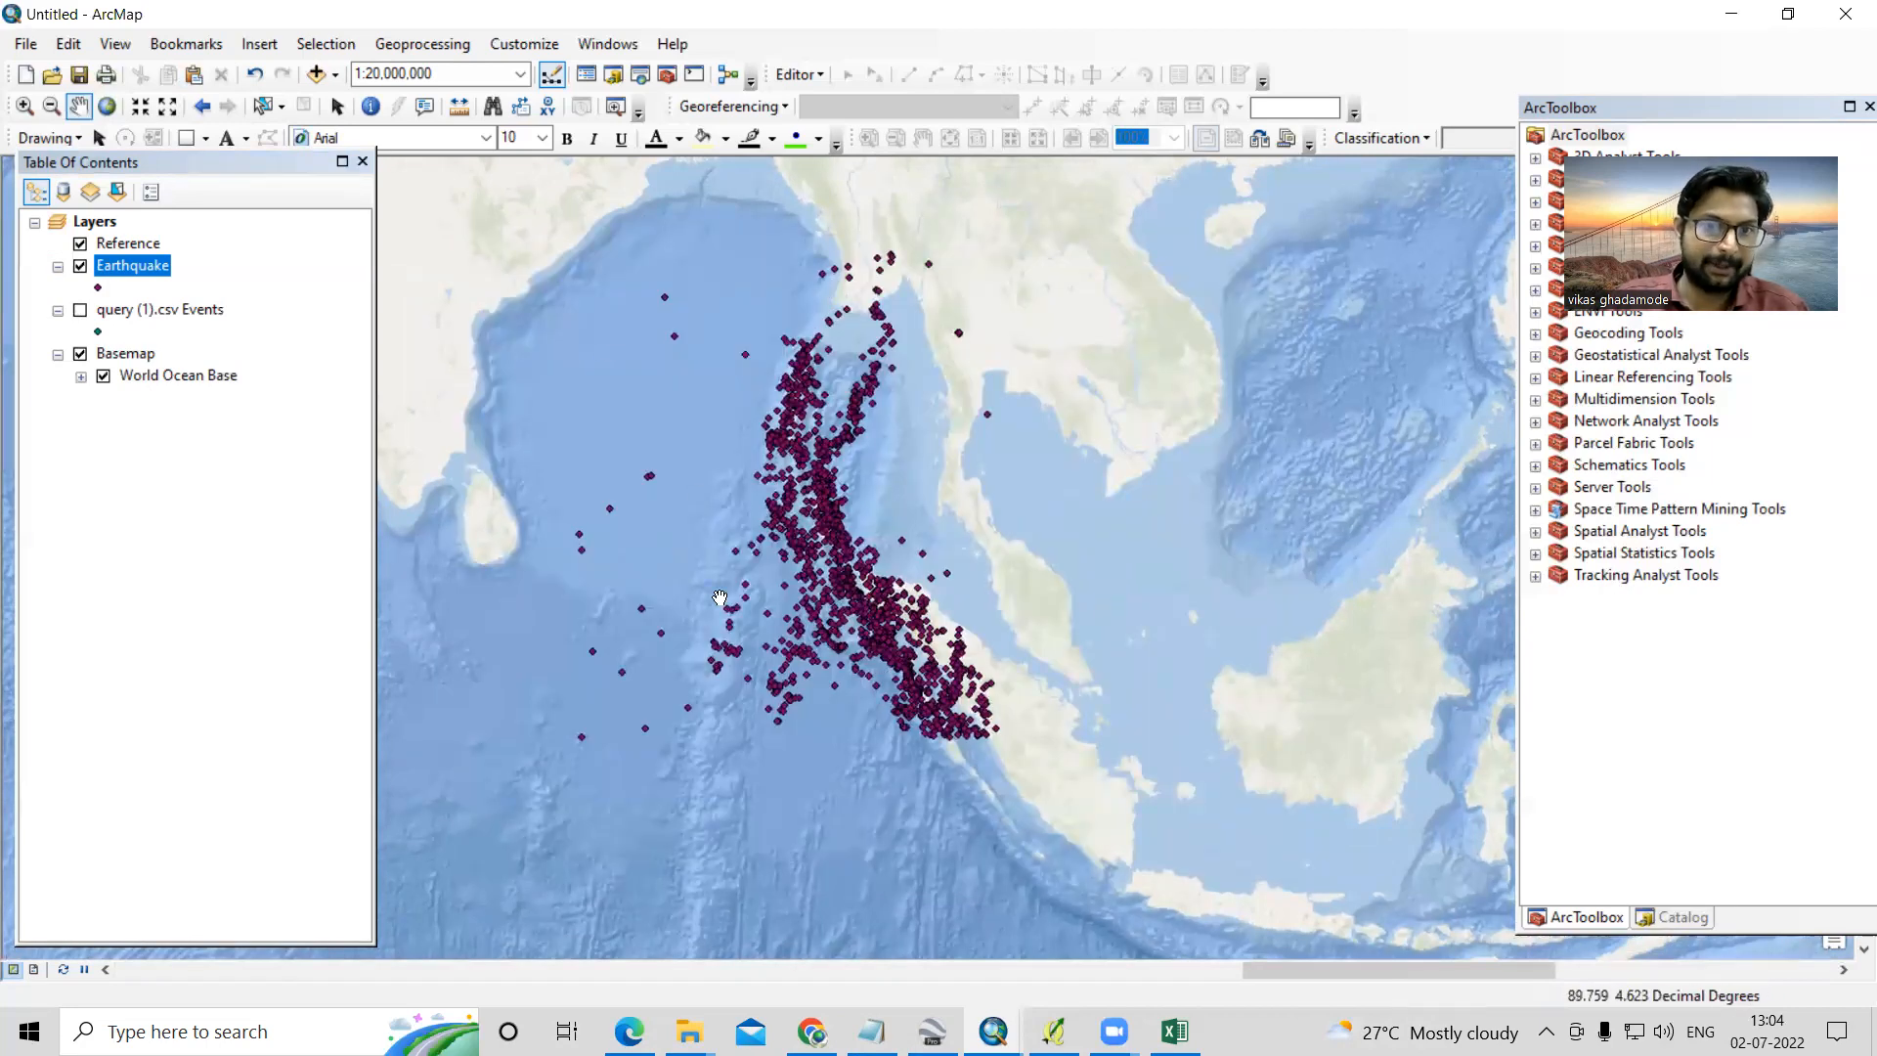